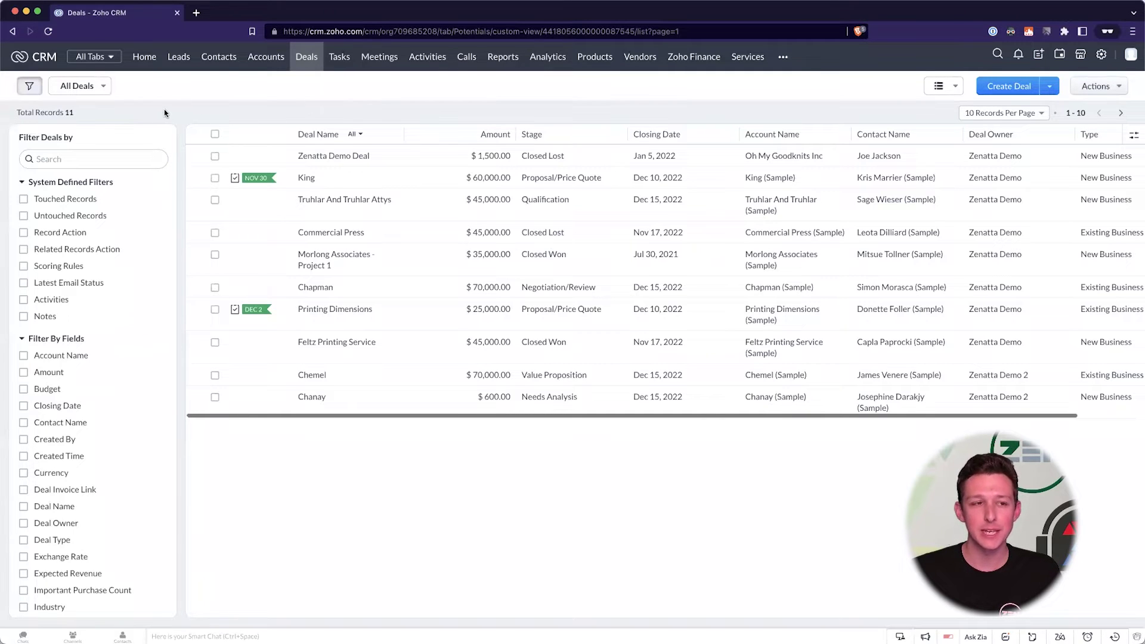
Browse the saved deal views and Stage sort options without changing anything
{"action": "left_click", "coordinate": [105, 88]}
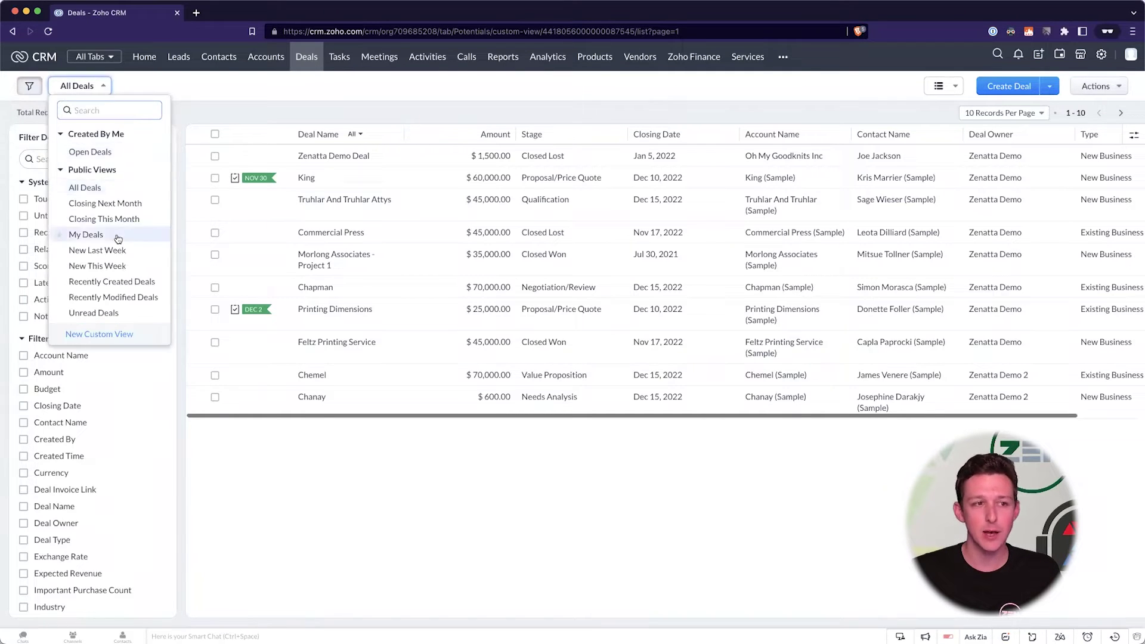
{"action": "left_click", "coordinate": [265, 97]}
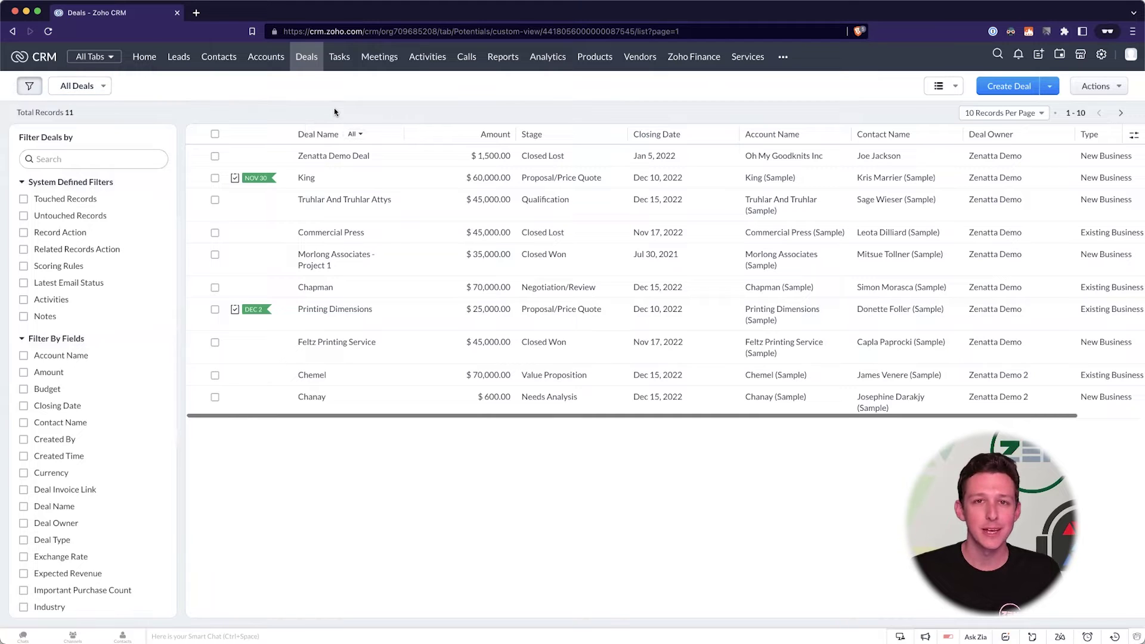
{"action": "left_click", "coordinate": [103, 87]}
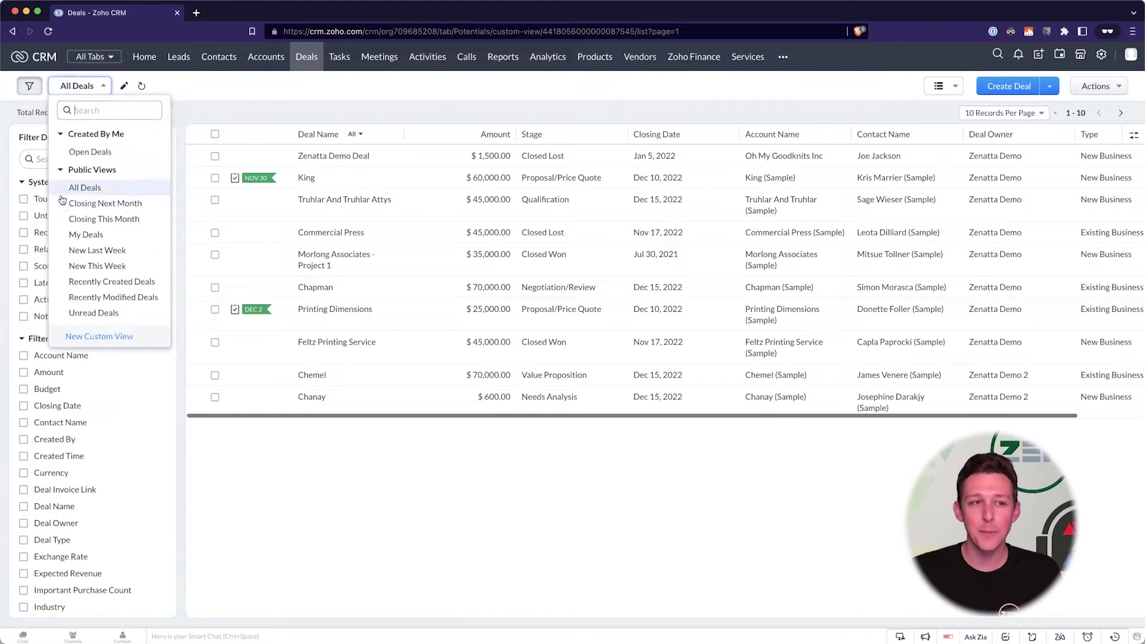
{"action": "left_click", "coordinate": [313, 111]}
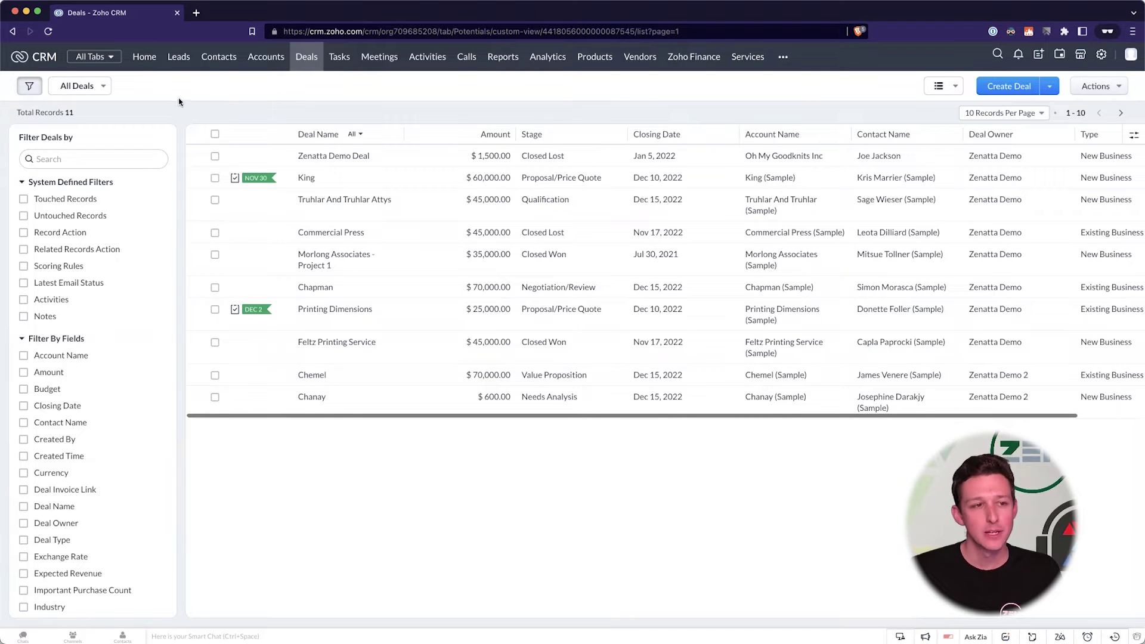
{"action": "left_click", "coordinate": [530, 136]}
{"action": "left_click", "coordinate": [485, 132]}
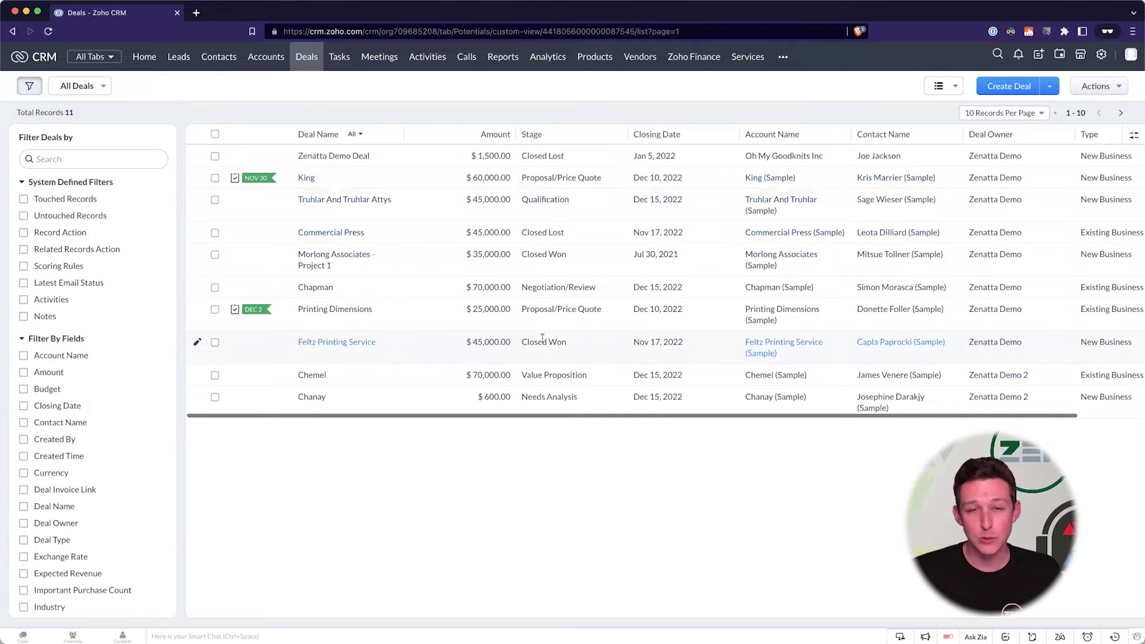
Scroll across the Deals table to inspect the deal type and owner values
{"action": "scroll", "coordinate": [823, 287], "scroll_direction": "right", "scroll_amount": 2}
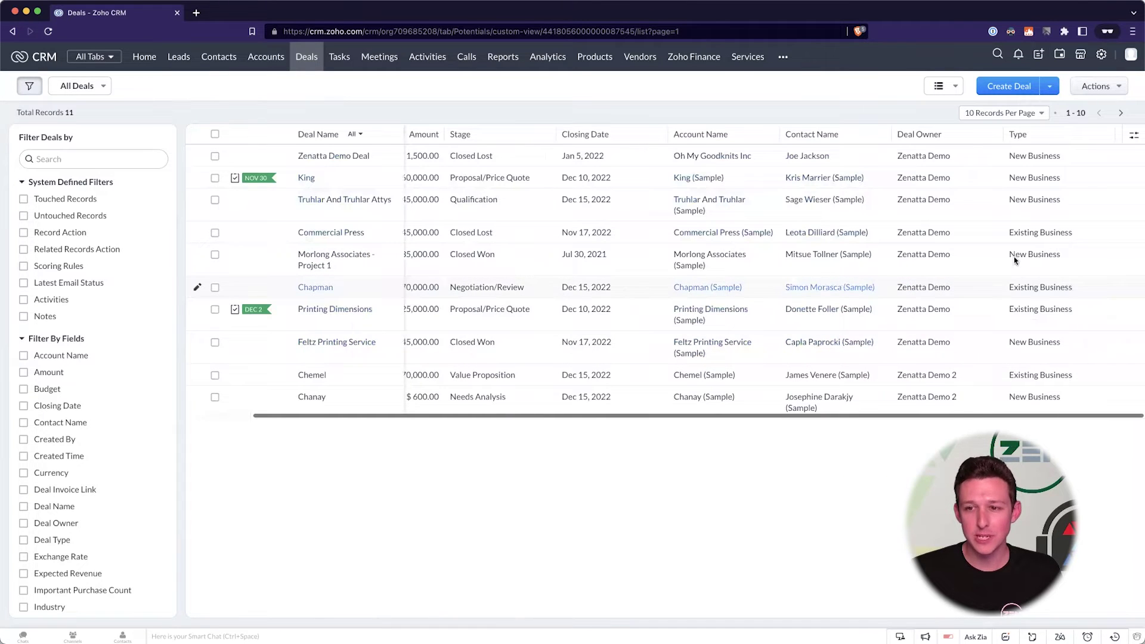
{"action": "left_click_drag", "start_coordinate": [1008, 155], "coordinate": [1060, 155]}
{"action": "left_click_drag", "start_coordinate": [1078, 236], "coordinate": [1009, 233]}
{"action": "left_click", "coordinate": [896, 114]}
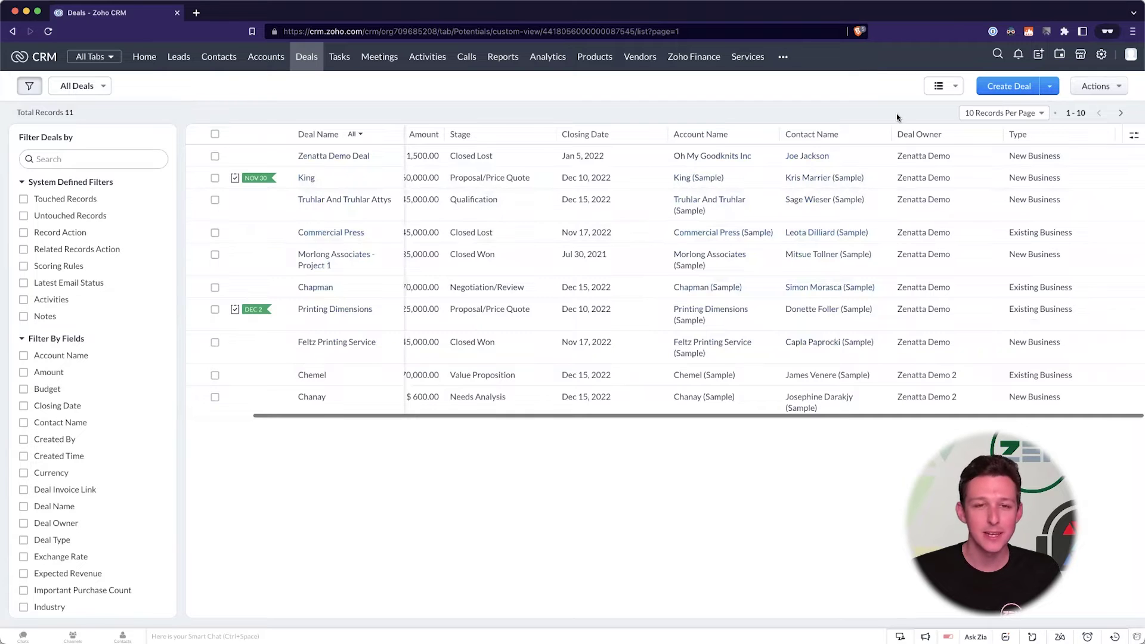
{"action": "left_click_drag", "start_coordinate": [897, 375], "coordinate": [988, 380]}
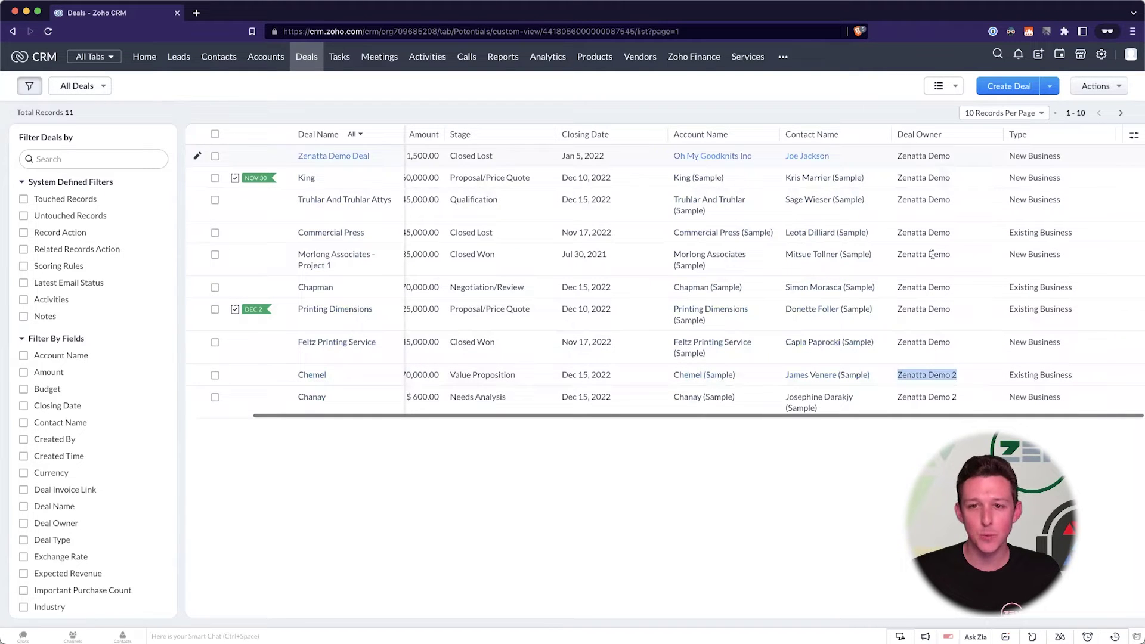
{"action": "left_click", "coordinate": [550, 214]}
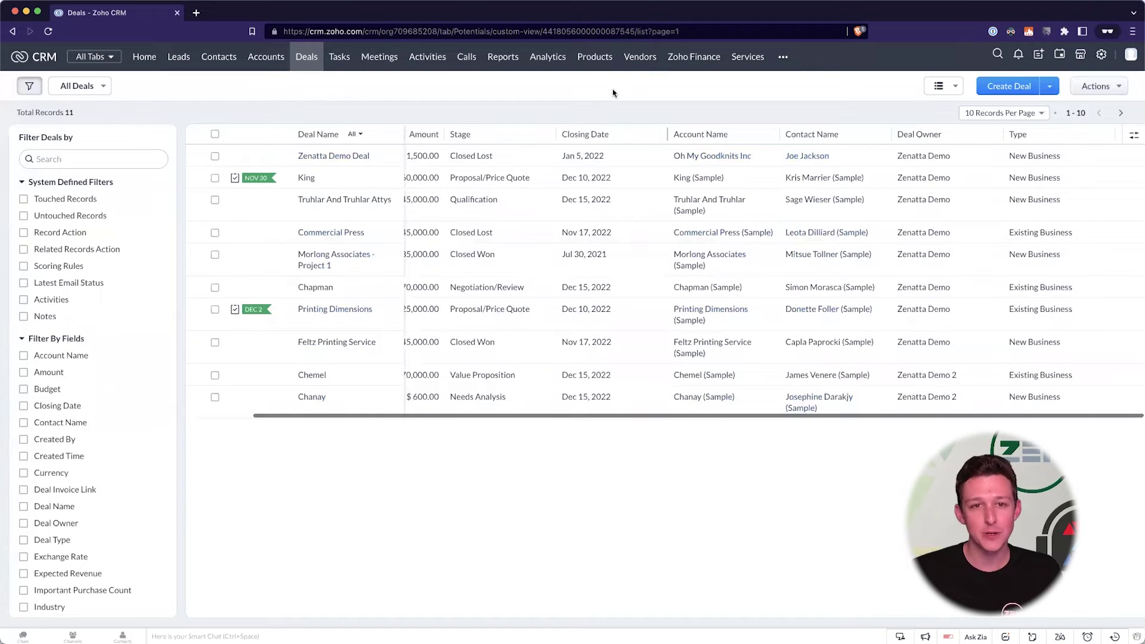
{"action": "scroll", "coordinate": [608, 262], "scroll_direction": "left", "scroll_amount": 3}
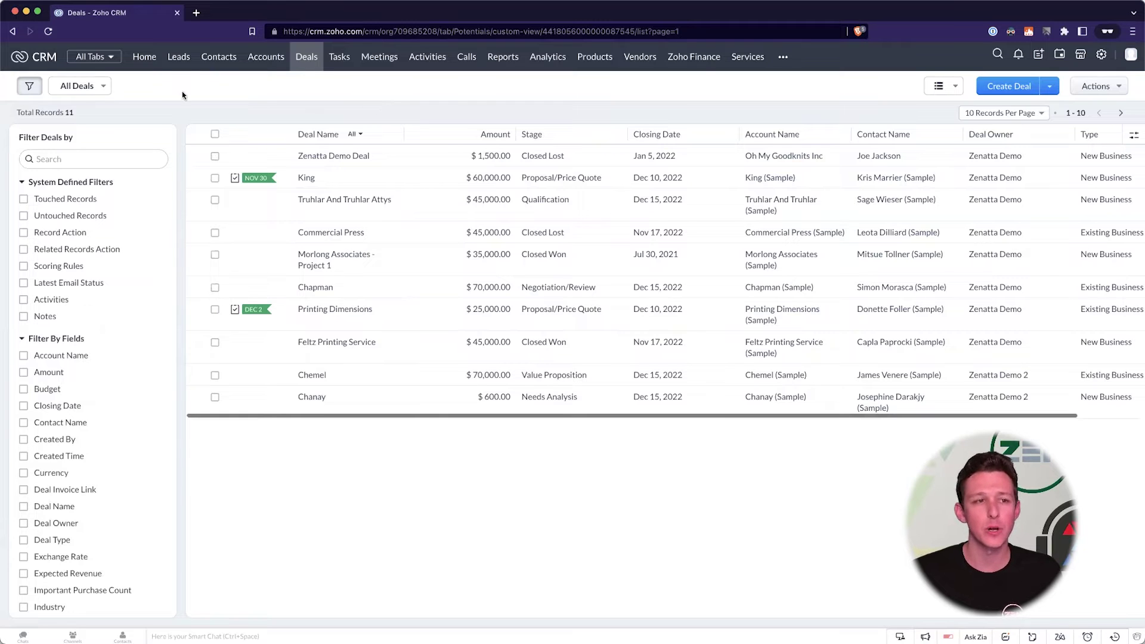
Start a new custom Deals view and name it 'My Open Deals'
{"action": "left_click", "coordinate": [106, 87]}
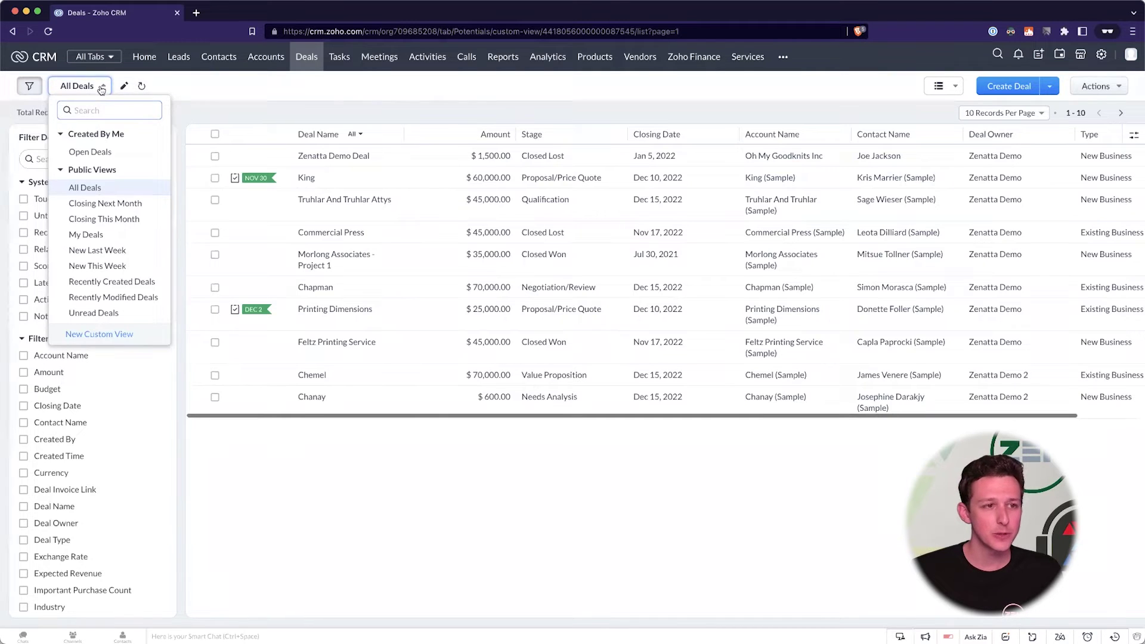
{"action": "left_click", "coordinate": [102, 336]}
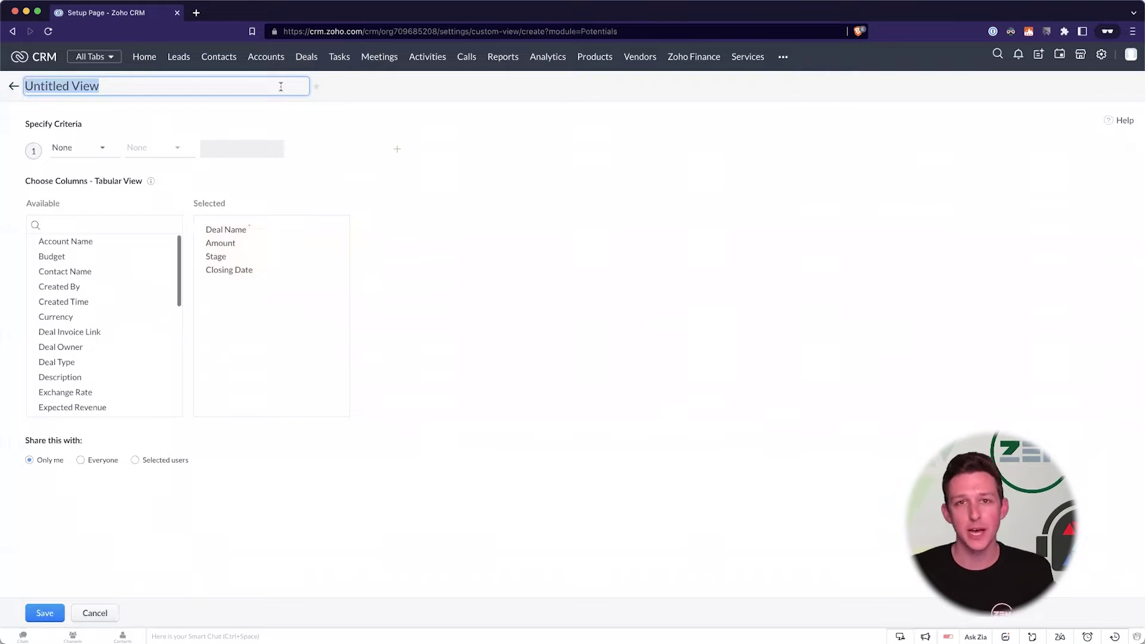
{"action": "type", "text": "My OPe"}
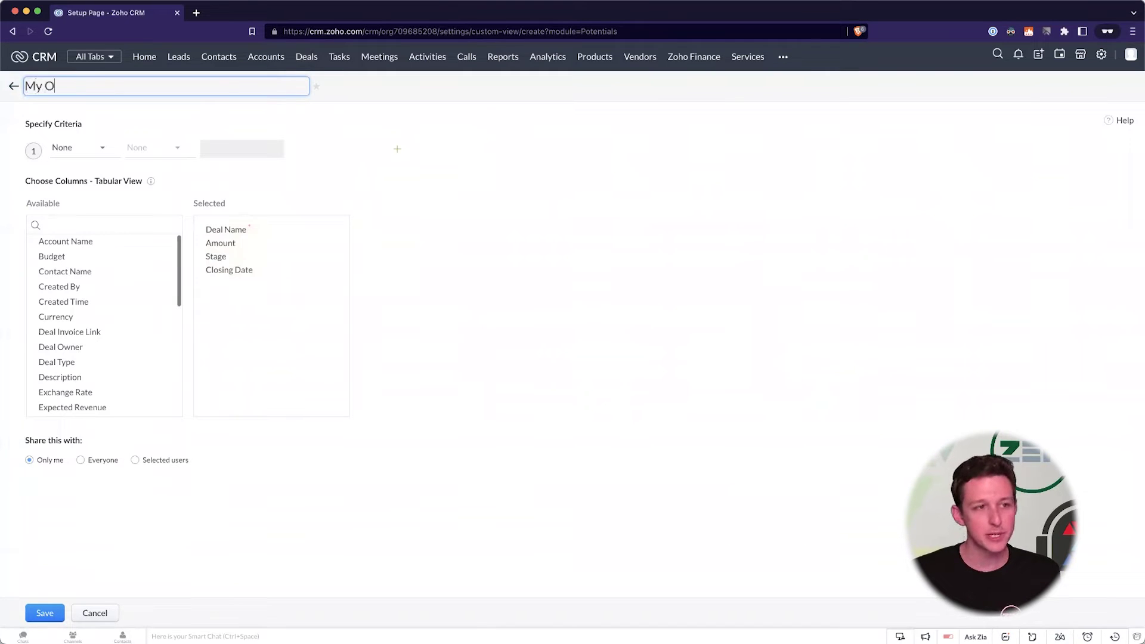
{"action": "key", "text": "BackSpace"}
{"action": "key", "text": "BackSpace"}
{"action": "type", "text": "pen Deals"}
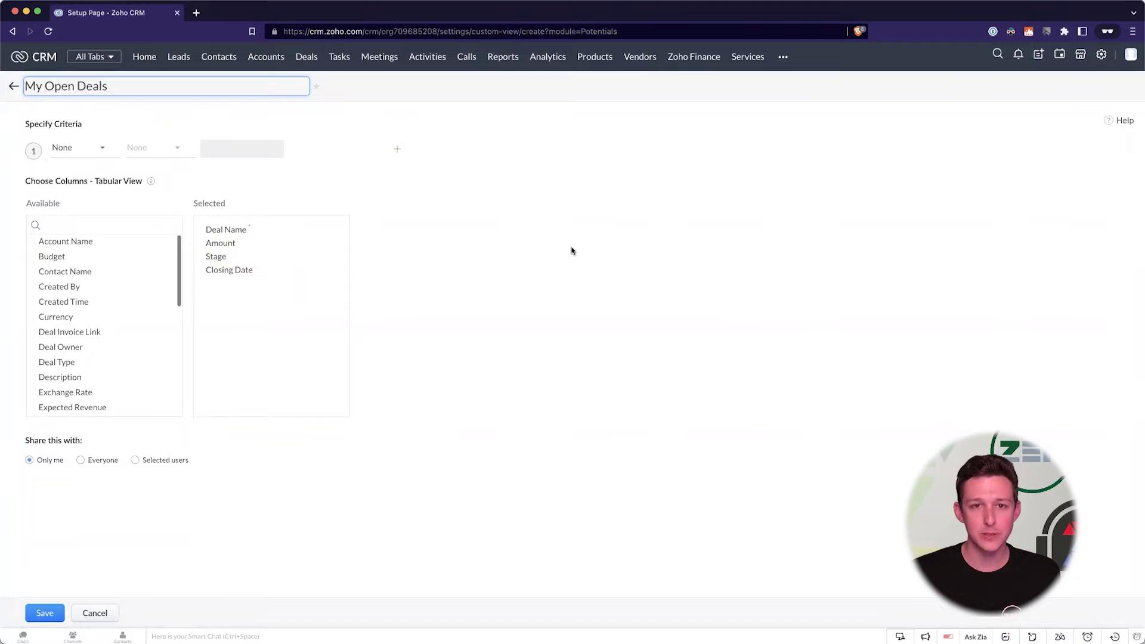
{"action": "key", "text": "Return"}
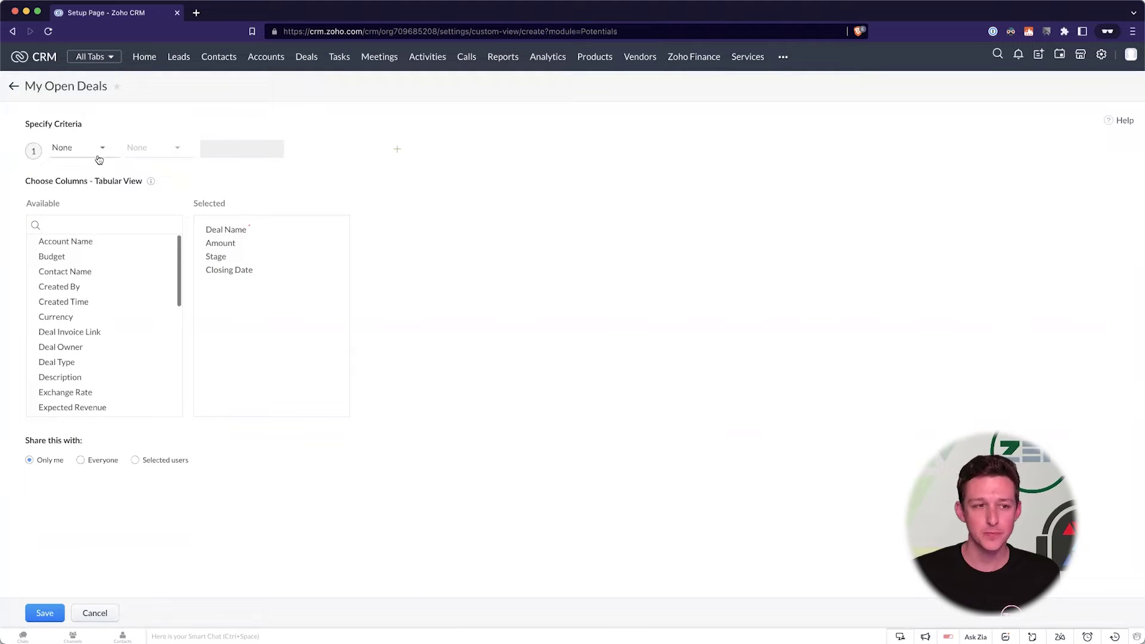
{"action": "left_click_drag", "start_coordinate": [23, 123], "coordinate": [99, 141]}
{"action": "left_click", "coordinate": [208, 121]}
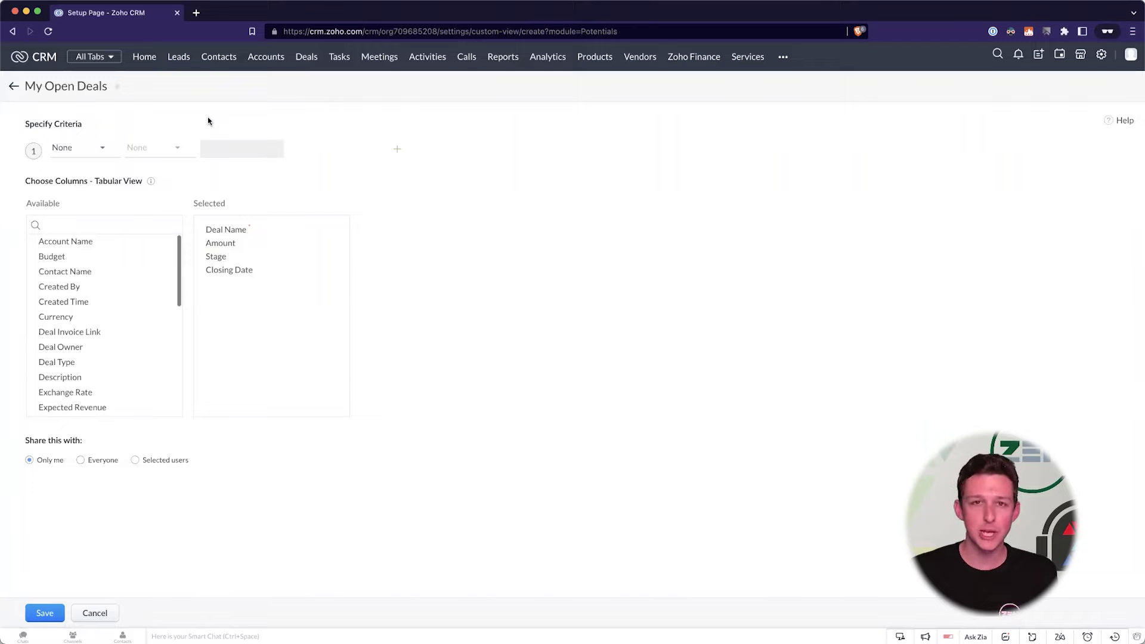
Set criterion 1 to the Stage field with the isn't condition and add a second row
{"action": "left_click", "coordinate": [88, 149]}
{"action": "type", "text": "stage"}
{"action": "left_click", "coordinate": [83, 189]}
{"action": "left_click", "coordinate": [173, 150]}
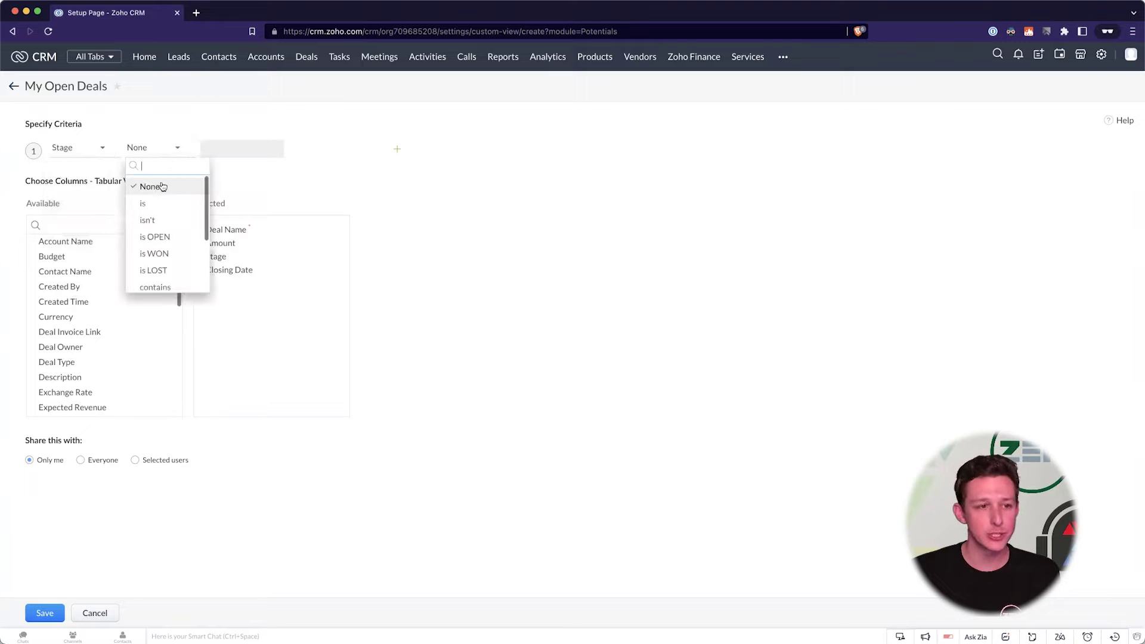
{"action": "left_click", "coordinate": [155, 237]}
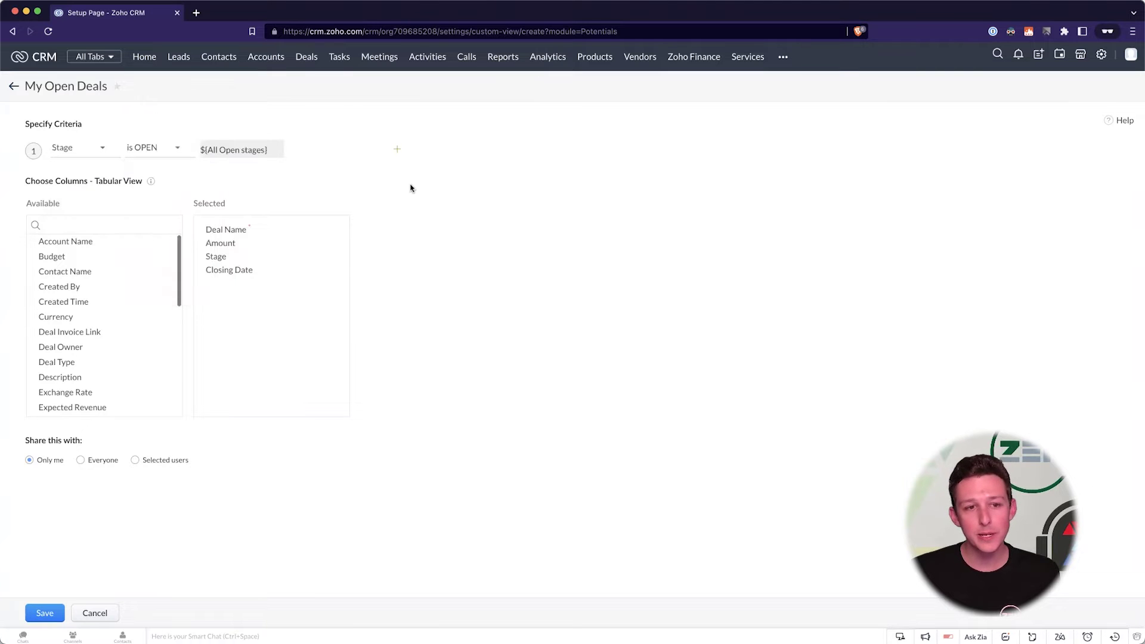
{"action": "left_click", "coordinate": [398, 149]}
{"action": "left_click", "coordinate": [177, 148]}
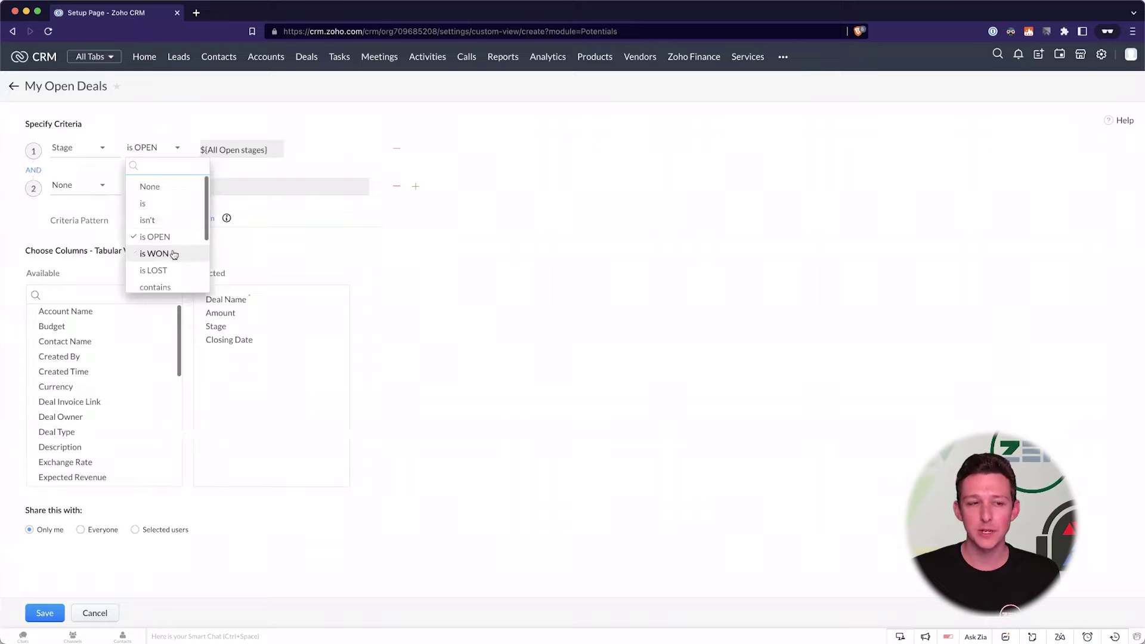
{"action": "left_click", "coordinate": [177, 220]}
Exclude the Closed Won, Closed Lost and Closed-Lost to Competition stages
{"action": "left_click", "coordinate": [230, 149]}
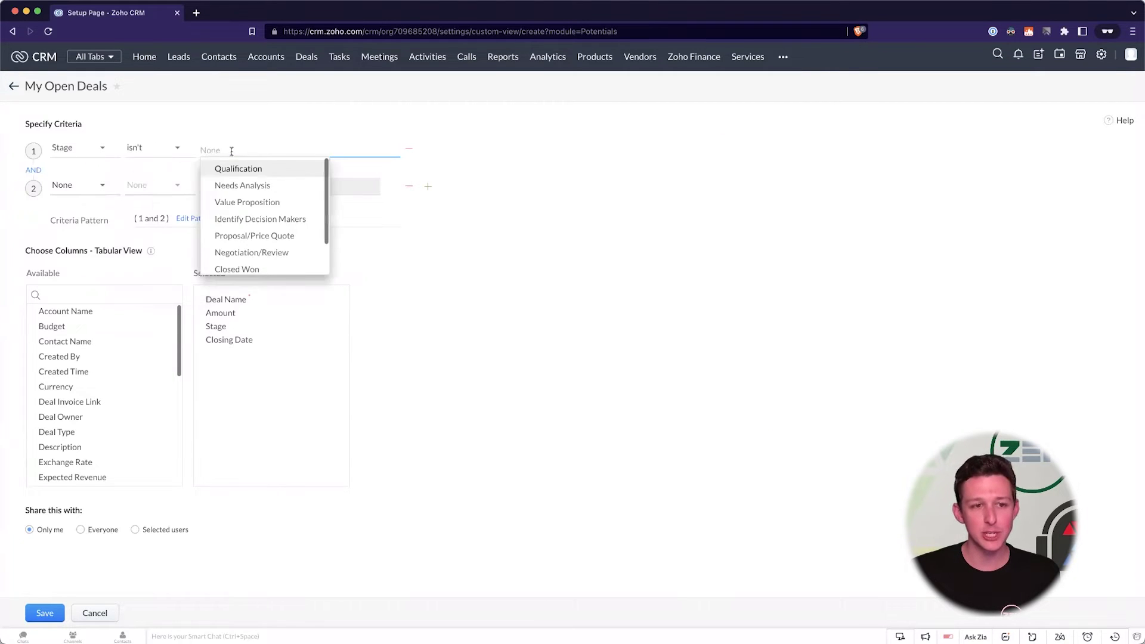
{"action": "type", "text": "c"}
{"action": "left_click", "coordinate": [238, 236]}
{"action": "type", "text": "cl"}
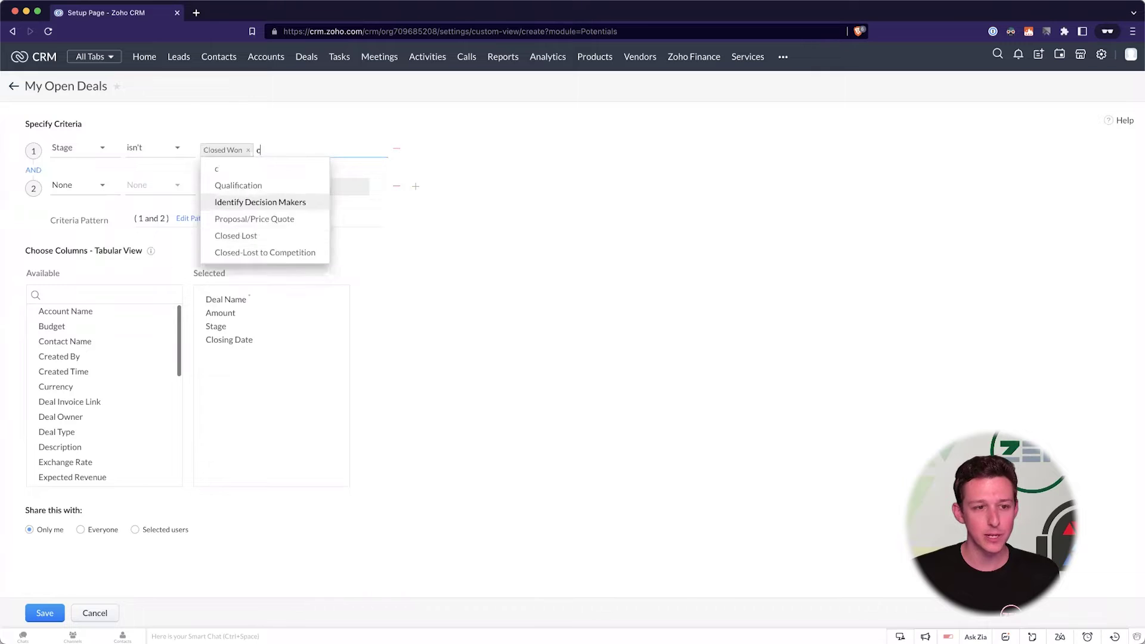
{"action": "left_click", "coordinate": [253, 187]}
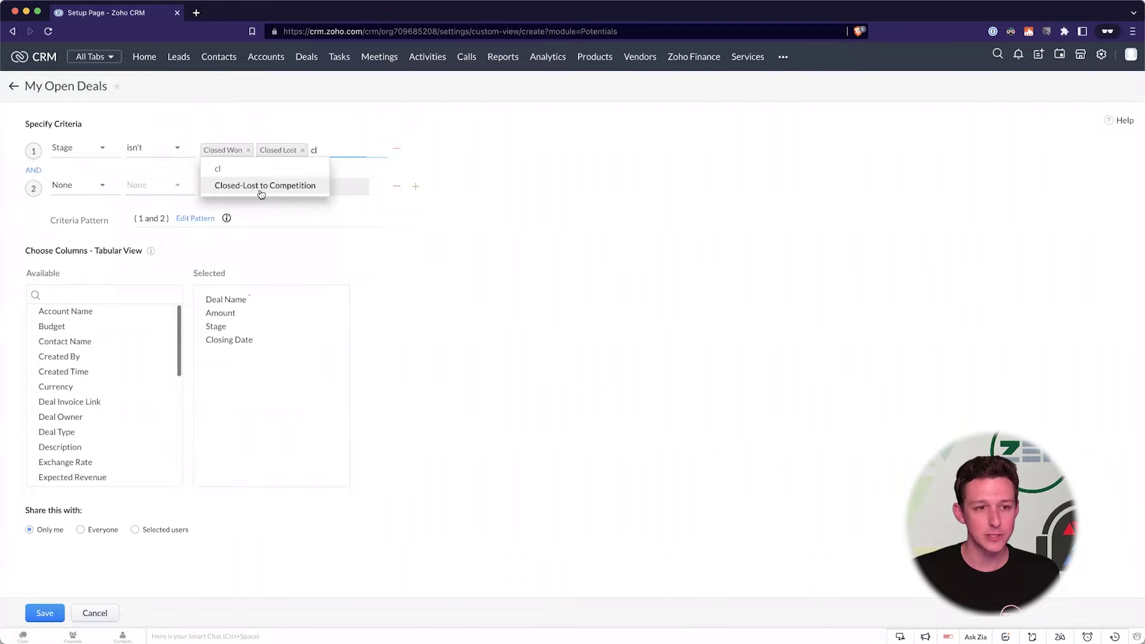
{"action": "key", "text": "Return"}
{"action": "left_click", "coordinate": [560, 213]}
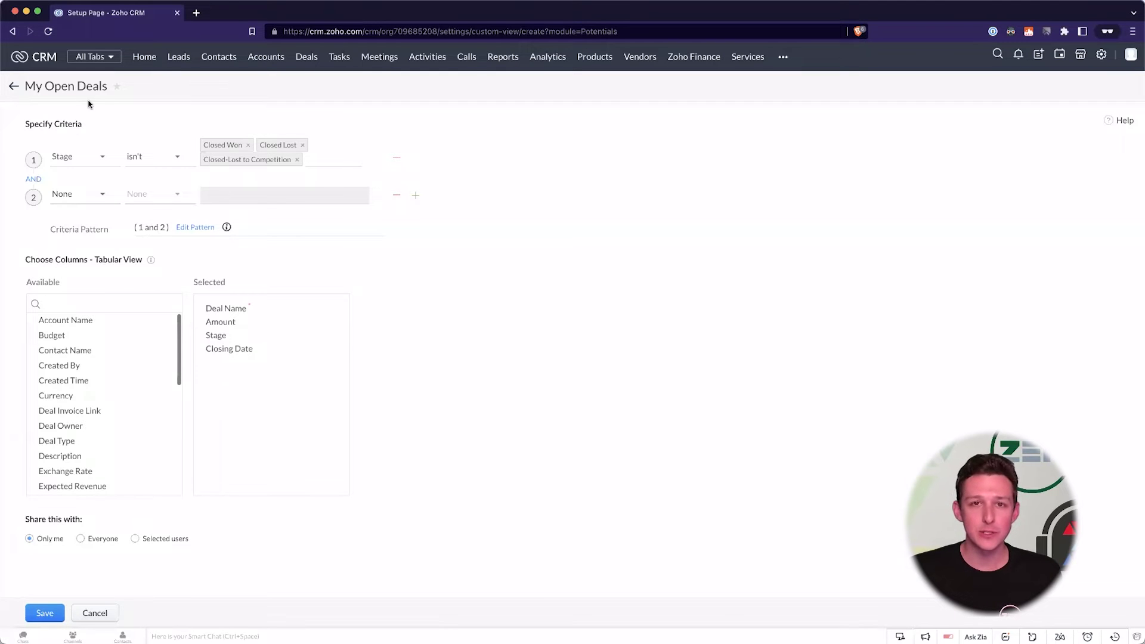
Select words in the My Open Deals view title
{"action": "double_click", "coordinate": [66, 86]}
{"action": "left_click_drag", "start_coordinate": [114, 84], "coordinate": [117, 85]}
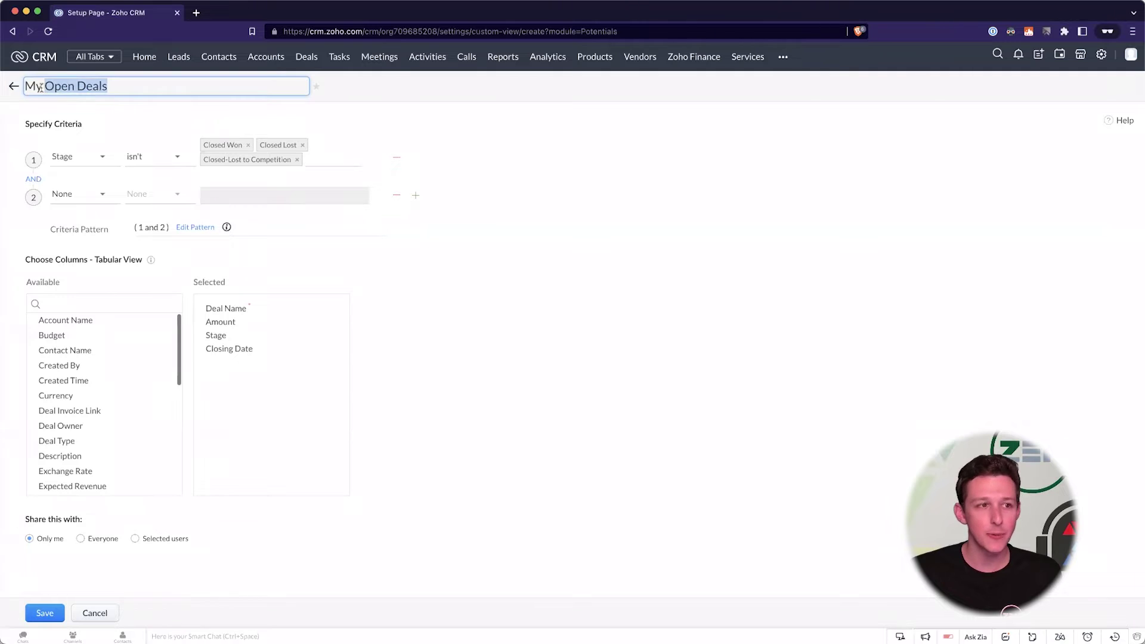
{"action": "left_click_drag", "start_coordinate": [44, 86], "coordinate": [22, 87]}
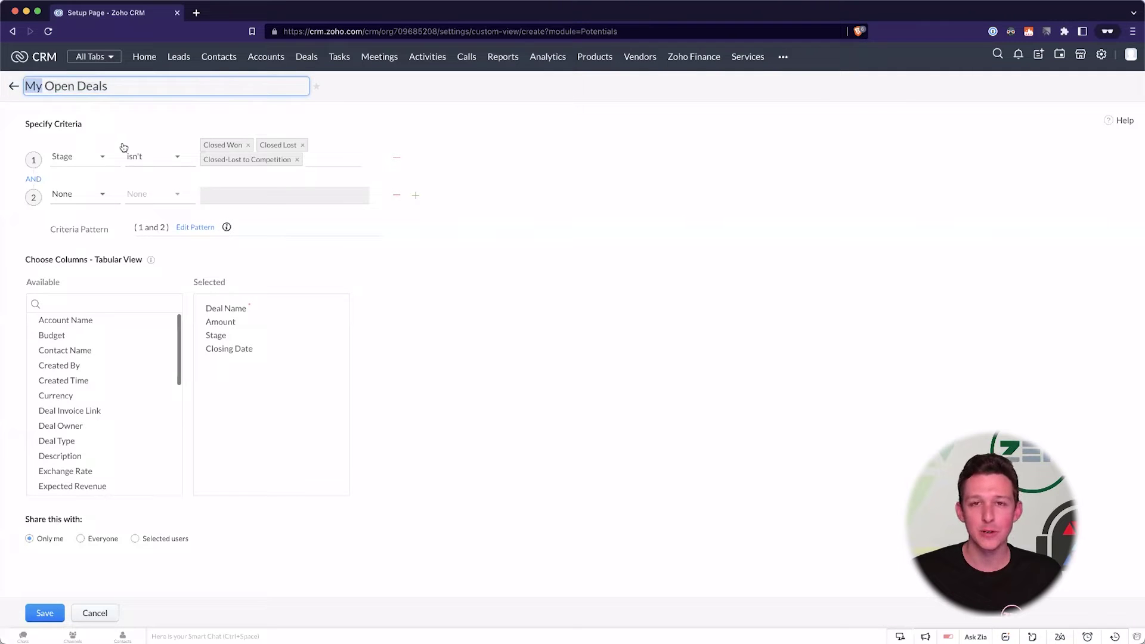
Set criterion 2 to Deal Owner is Logged in User
{"action": "left_click", "coordinate": [98, 194]}
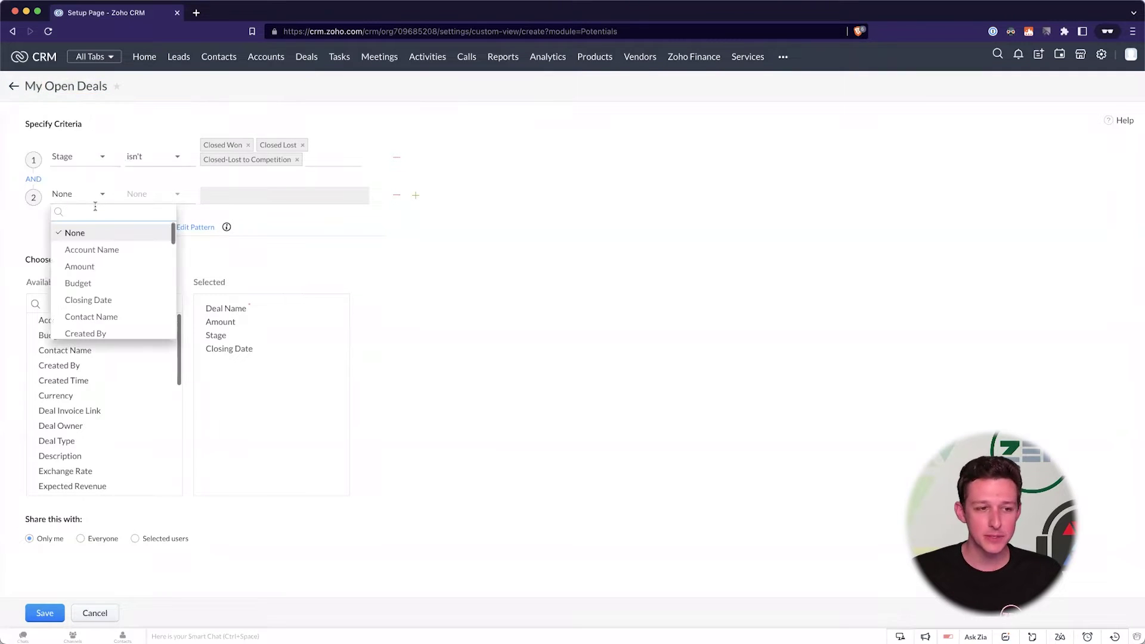
{"action": "type", "text": "own"}
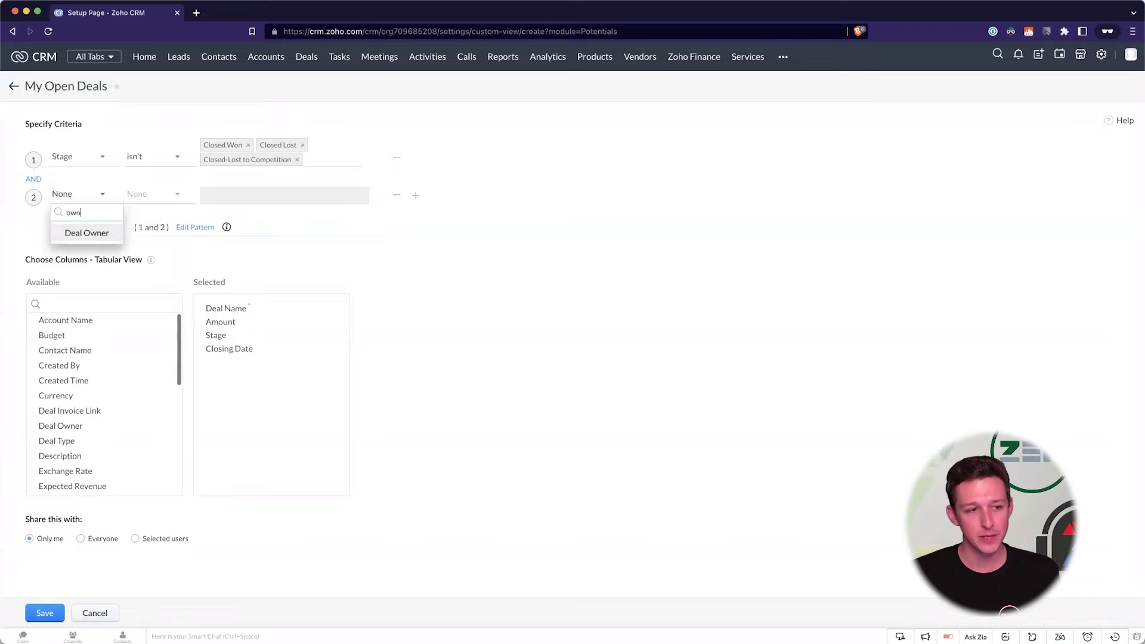
{"action": "left_click", "coordinate": [90, 235]}
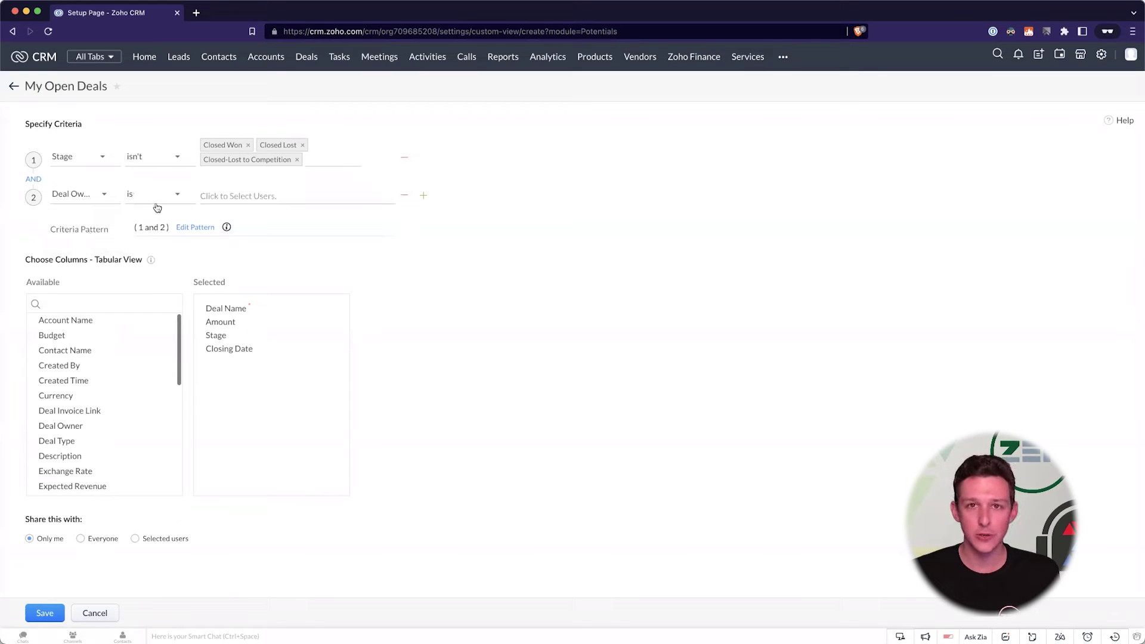
{"action": "left_click", "coordinate": [156, 206]}
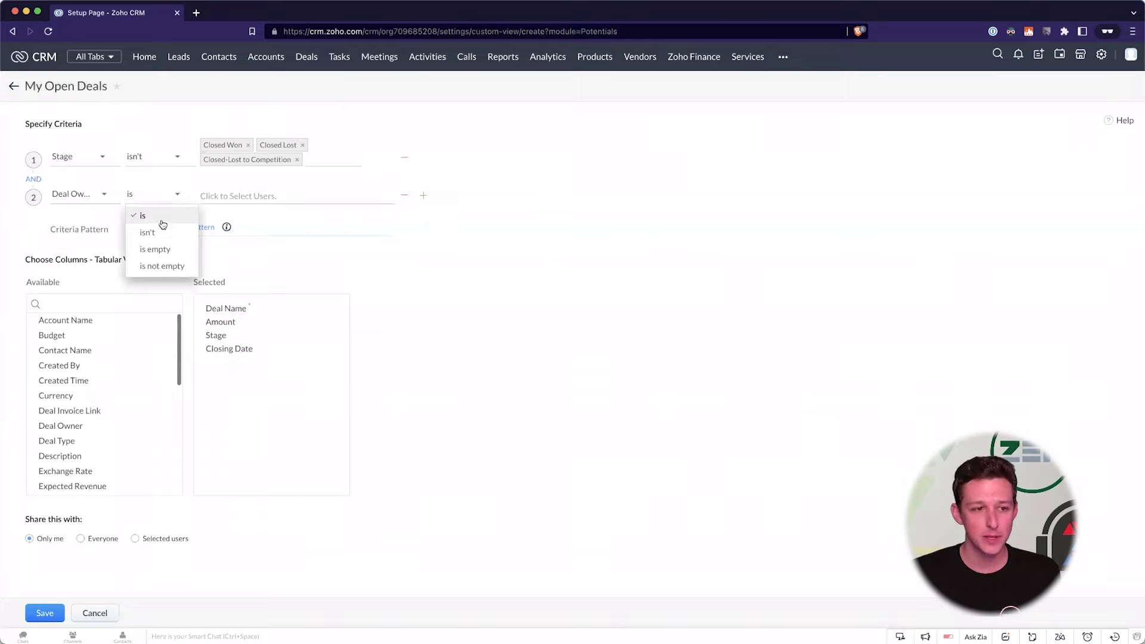
{"action": "left_click", "coordinate": [156, 216]}
{"action": "left_click", "coordinate": [228, 200]}
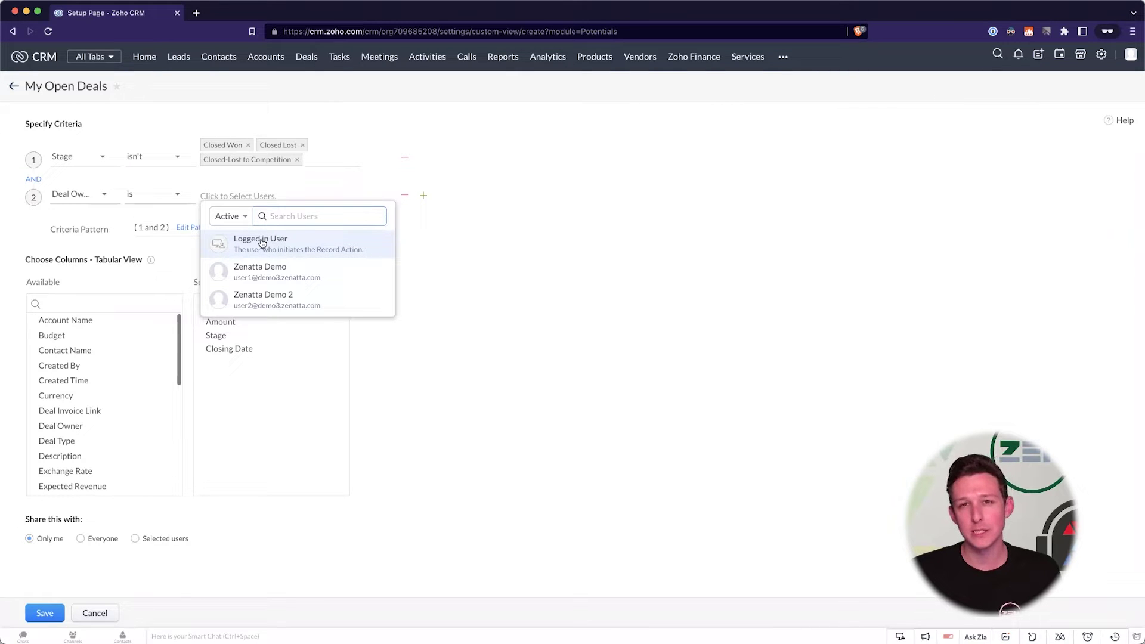
{"action": "left_click", "coordinate": [262, 242]}
{"action": "left_click", "coordinate": [393, 266]}
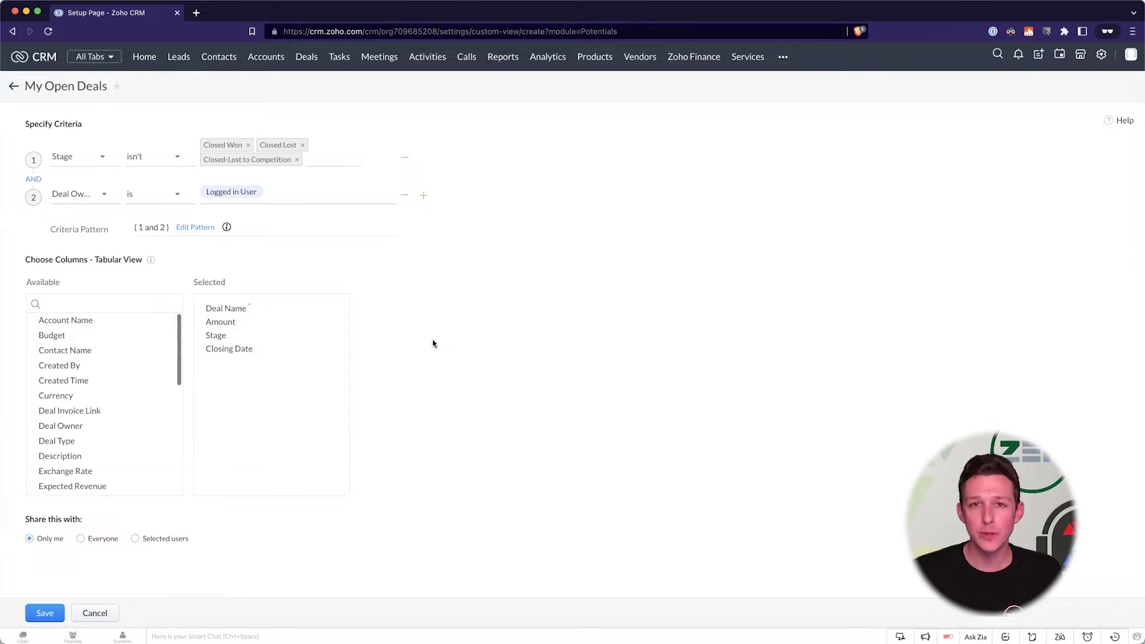
Add Contact Name after Deal Name and Deal Type after Closing Date to the selected columns
{"action": "scroll", "coordinate": [119, 378], "scroll_direction": "down", "scroll_amount": 1}
{"action": "scroll", "coordinate": [119, 379], "scroll_direction": "up", "scroll_amount": 1}
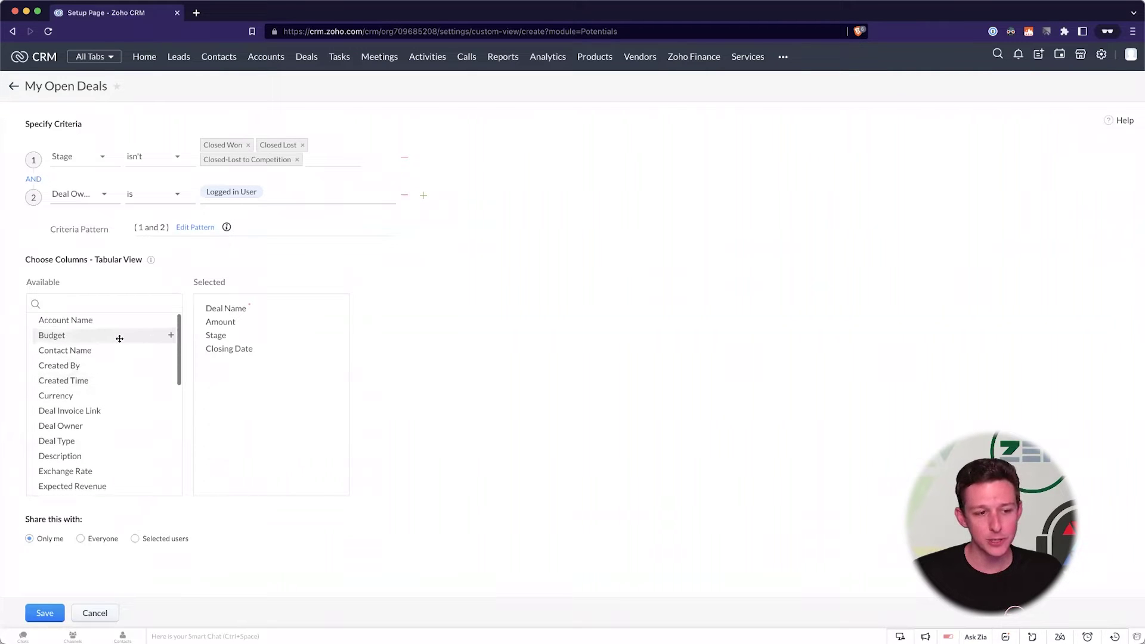
{"action": "scroll", "coordinate": [113, 343], "scroll_direction": "down", "scroll_amount": 1}
{"action": "left_click_drag", "start_coordinate": [108, 346], "coordinate": [294, 322]}
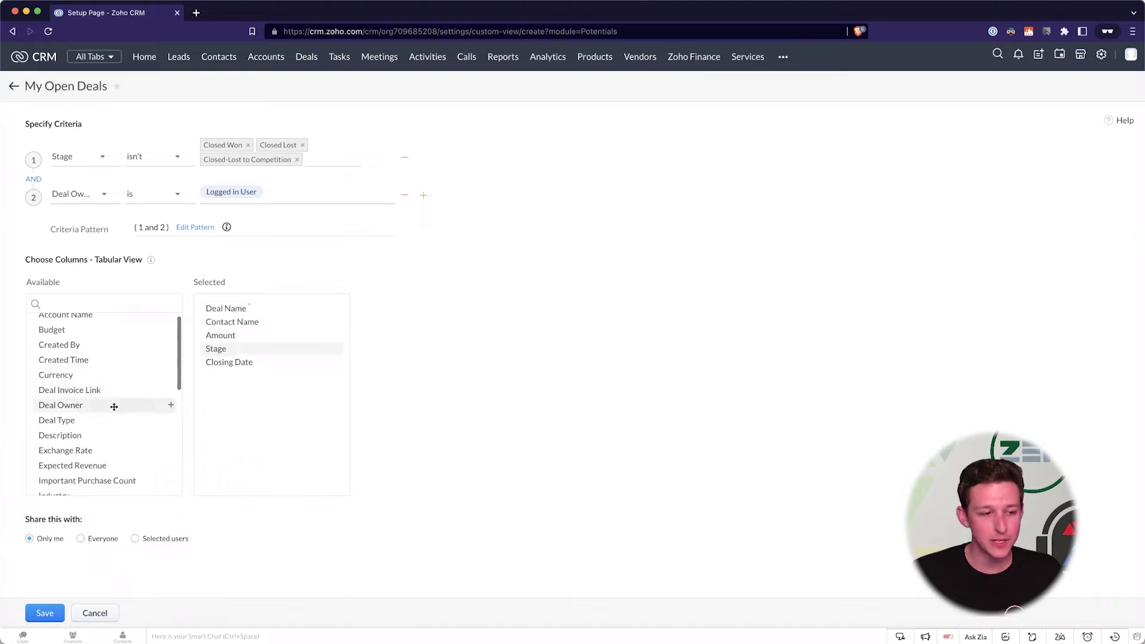
{"action": "left_click_drag", "start_coordinate": [99, 421], "coordinate": [365, 411]}
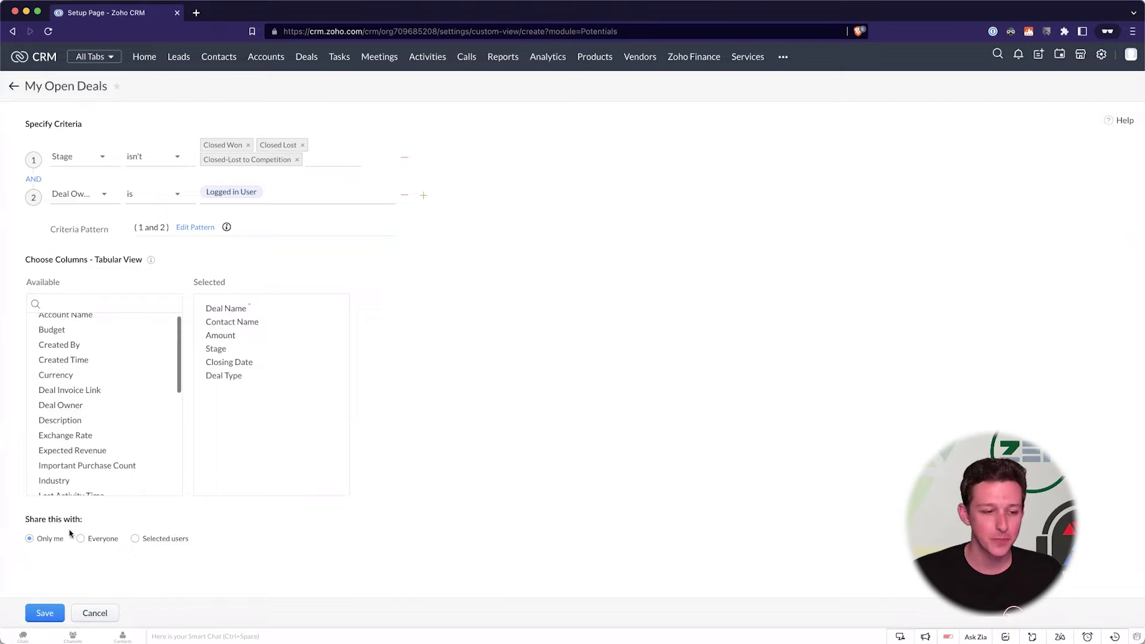
Share the My Open Deals view with Everyone and lock it against changes by others
{"action": "left_click_drag", "start_coordinate": [124, 521], "coordinate": [209, 554]}
{"action": "left_click", "coordinate": [105, 549]}
{"action": "left_click", "coordinate": [104, 540]}
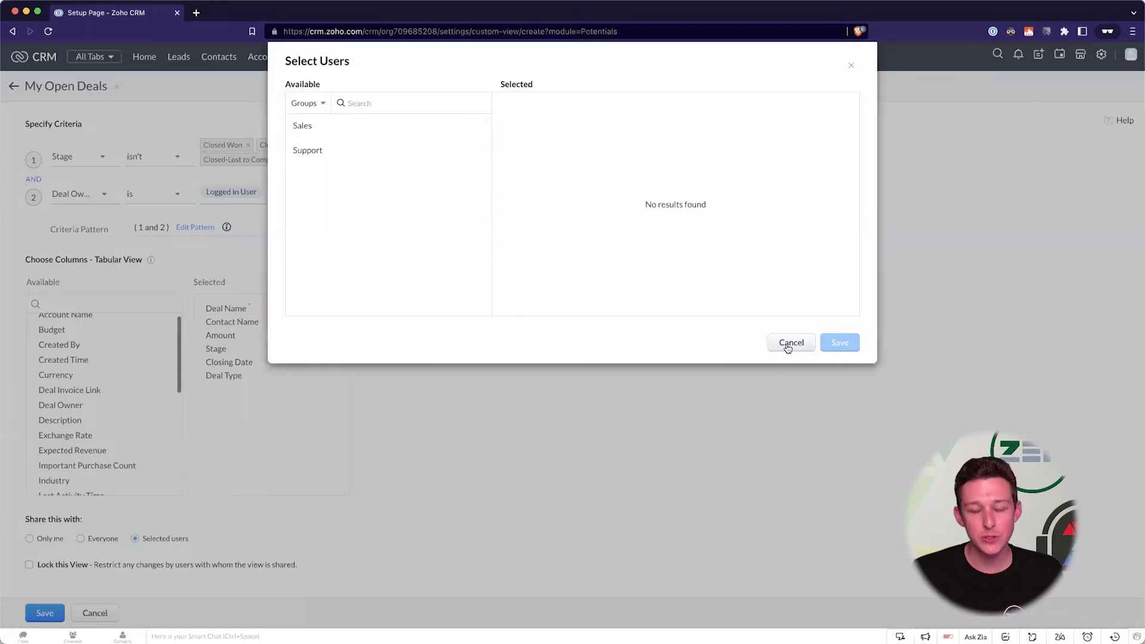
{"action": "left_click", "coordinate": [787, 345]}
{"action": "left_click", "coordinate": [49, 537]}
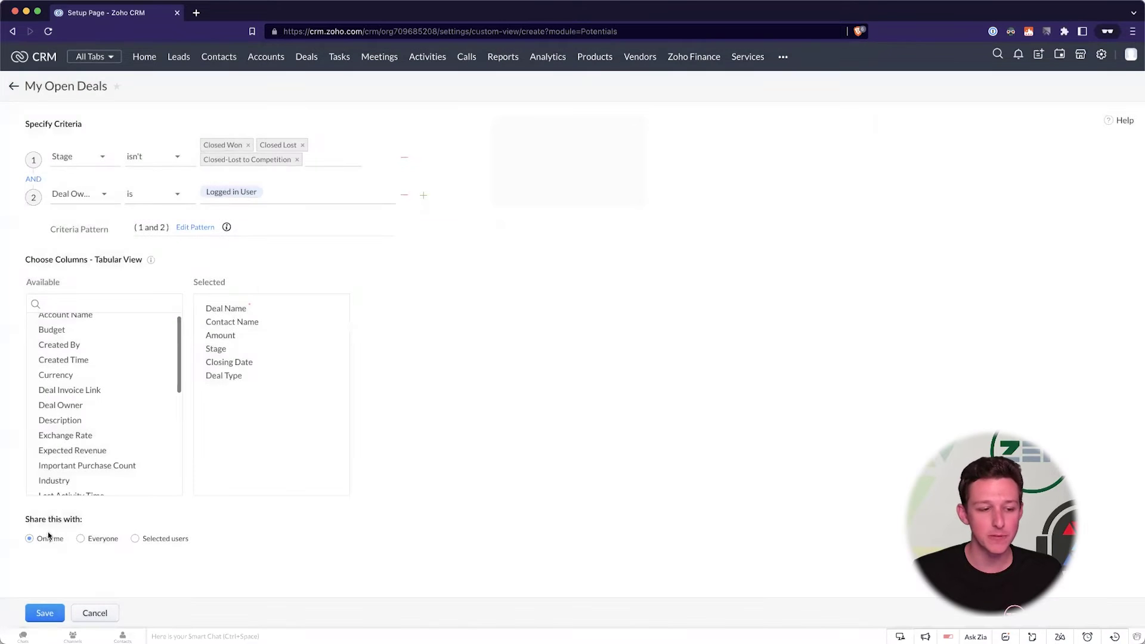
{"action": "left_click", "coordinate": [80, 538]}
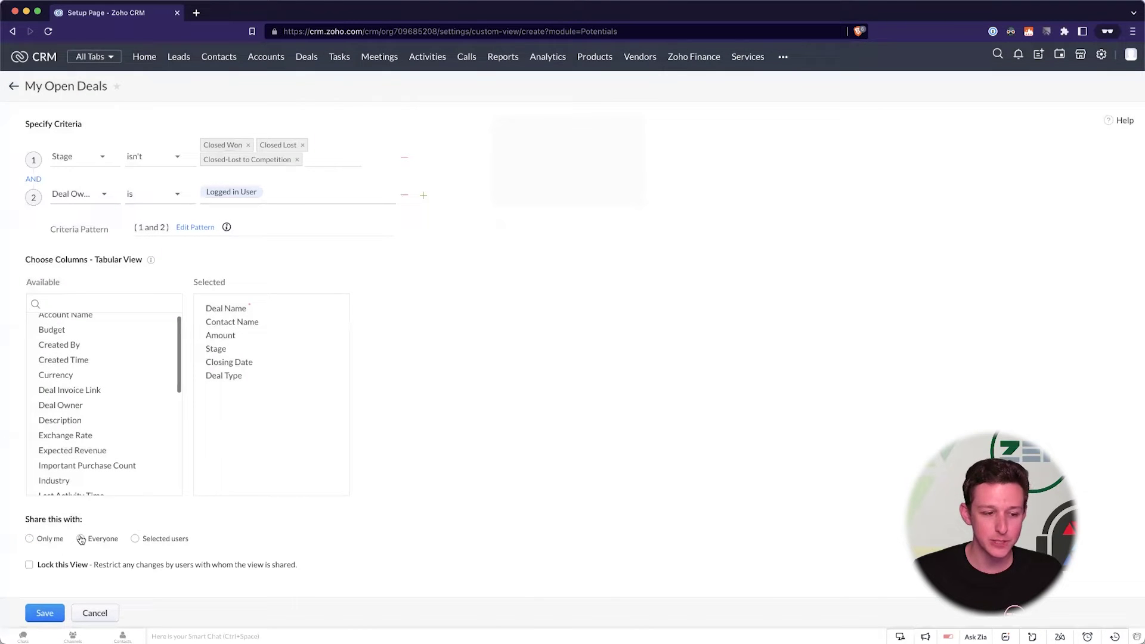
{"action": "left_click", "coordinate": [30, 566]}
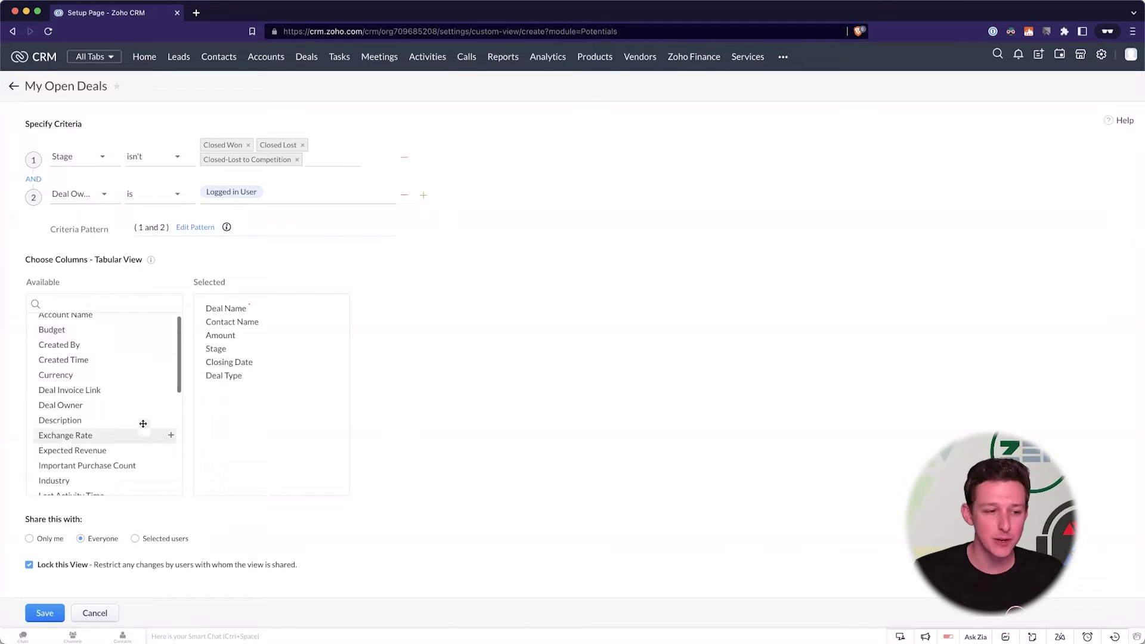
Try adding an Account Name column, remove it again, and save the view
{"action": "scroll", "coordinate": [143, 423], "scroll_direction": "up", "scroll_amount": 1}
{"action": "left_click_drag", "start_coordinate": [110, 320], "coordinate": [288, 334]}
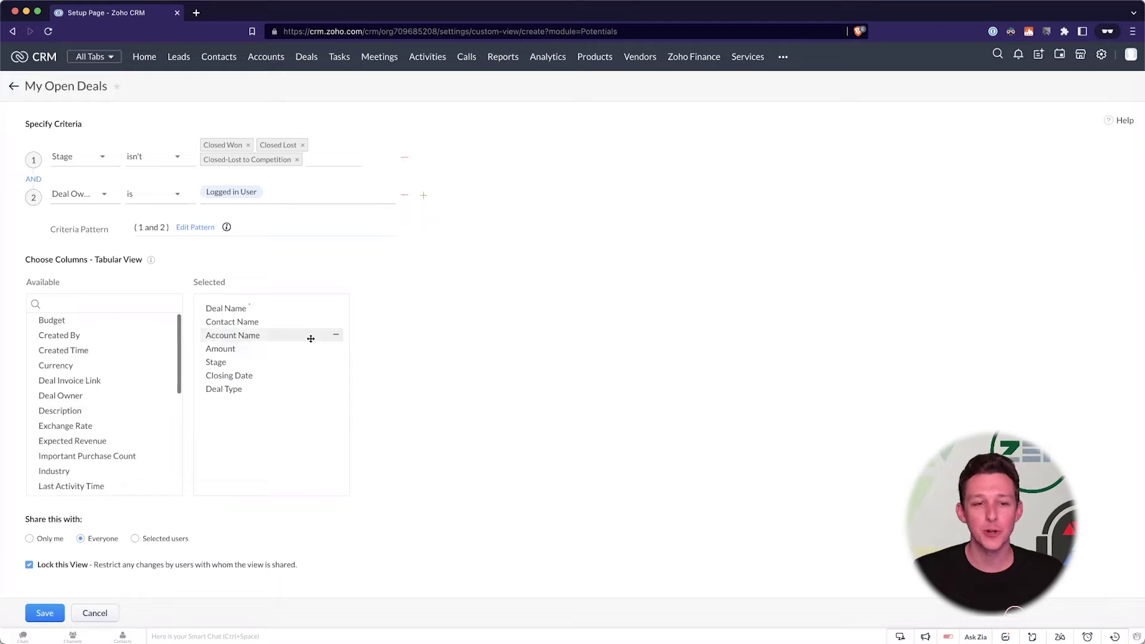
{"action": "left_click", "coordinate": [336, 334]}
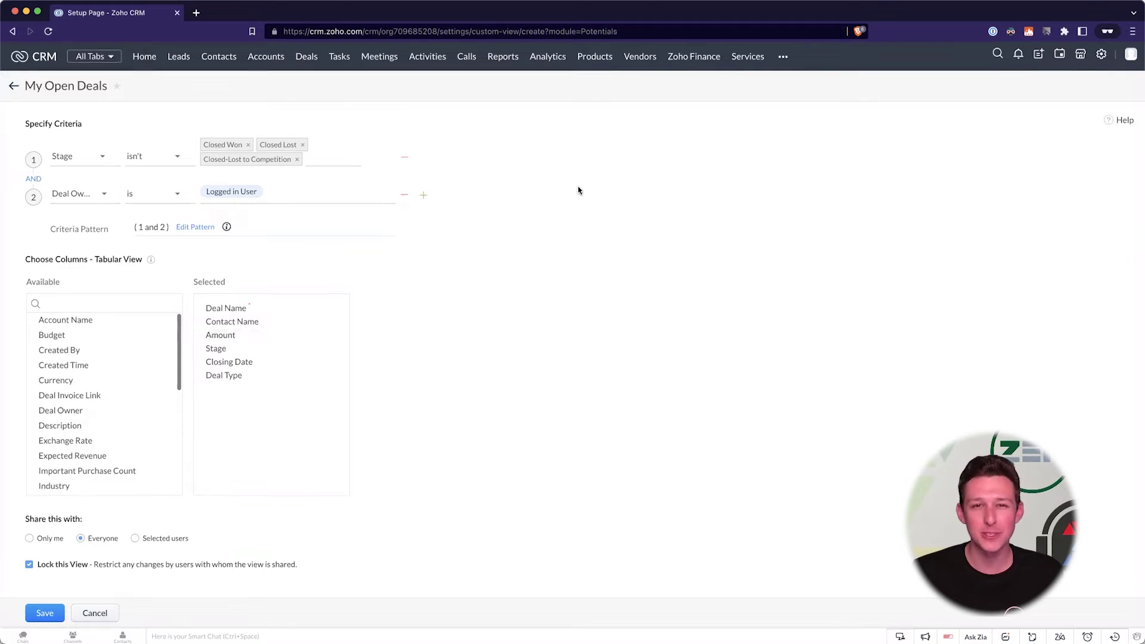
{"action": "left_click", "coordinate": [45, 613]}
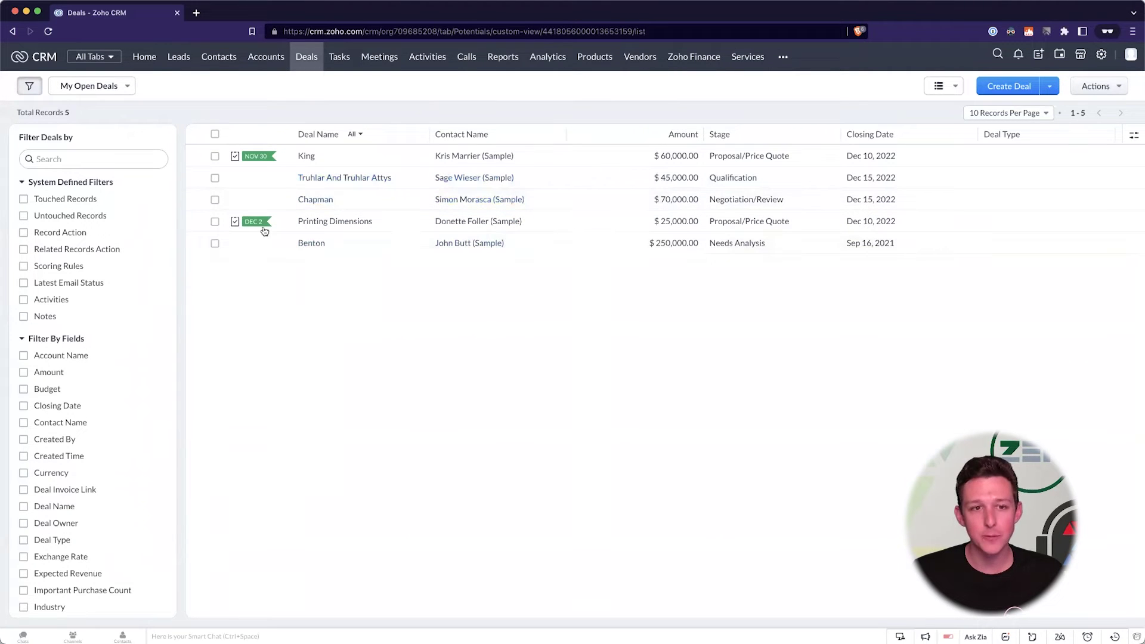
Switch to the All Deals view and scroll across its table
{"action": "left_click", "coordinate": [118, 85]}
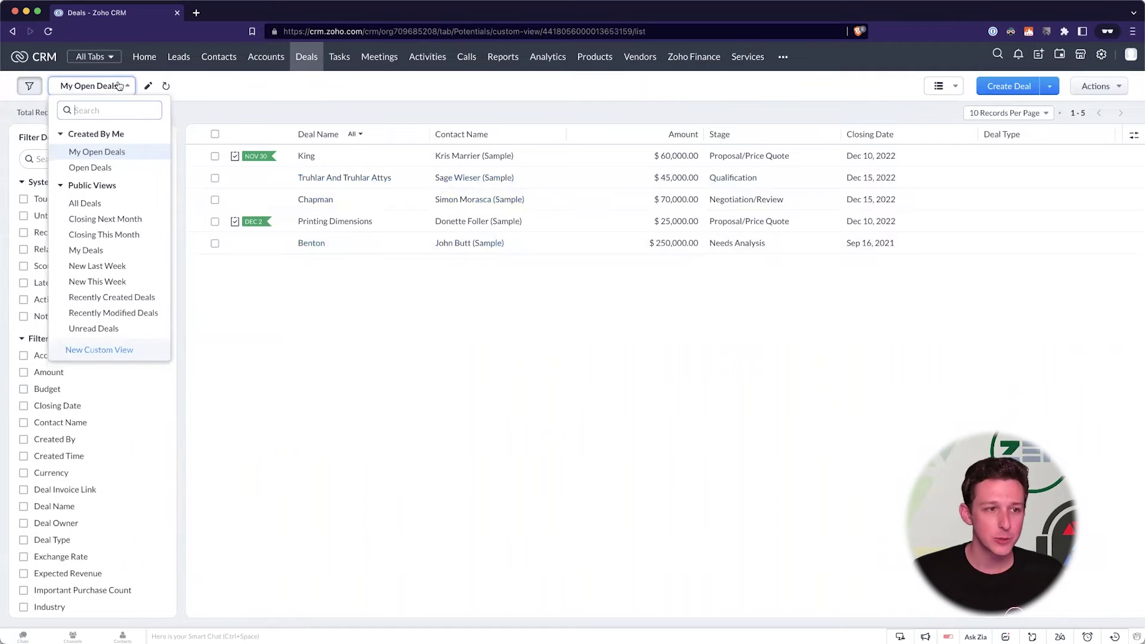
{"action": "left_click", "coordinate": [95, 200]}
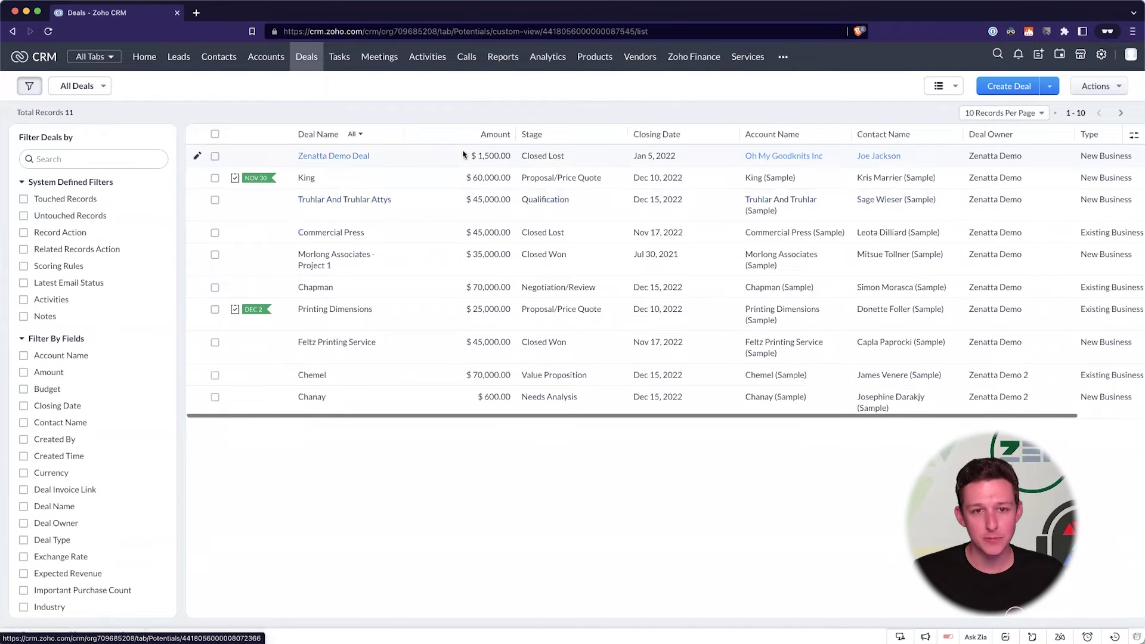
{"action": "scroll", "coordinate": [710, 182], "scroll_direction": "right", "scroll_amount": 2}
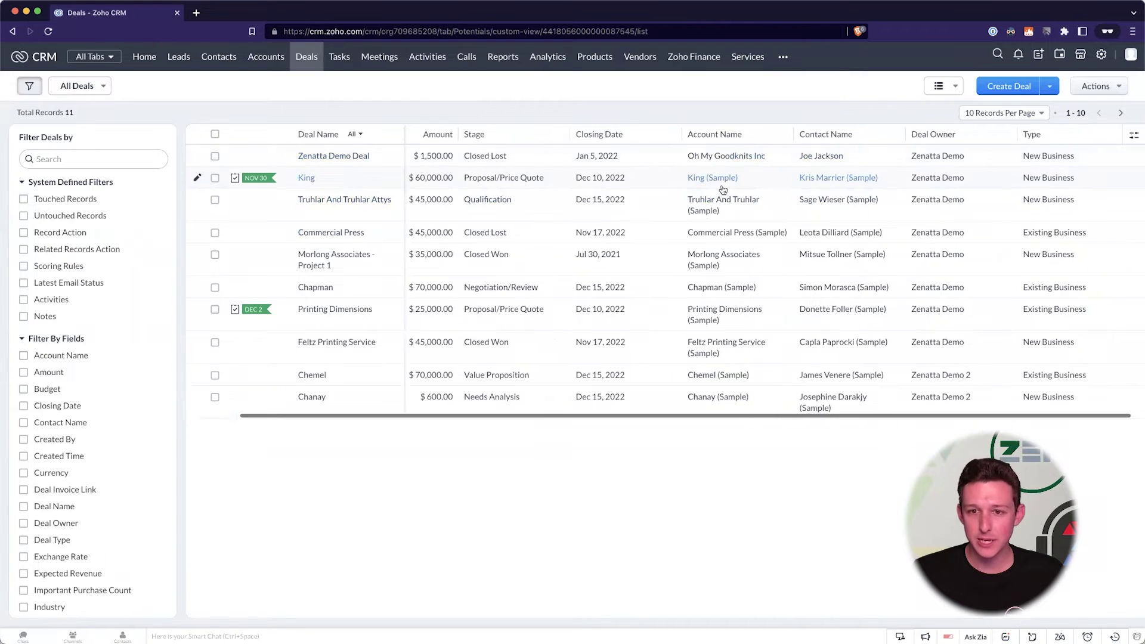
{"action": "scroll", "coordinate": [775, 156], "scroll_direction": "right", "scroll_amount": 1}
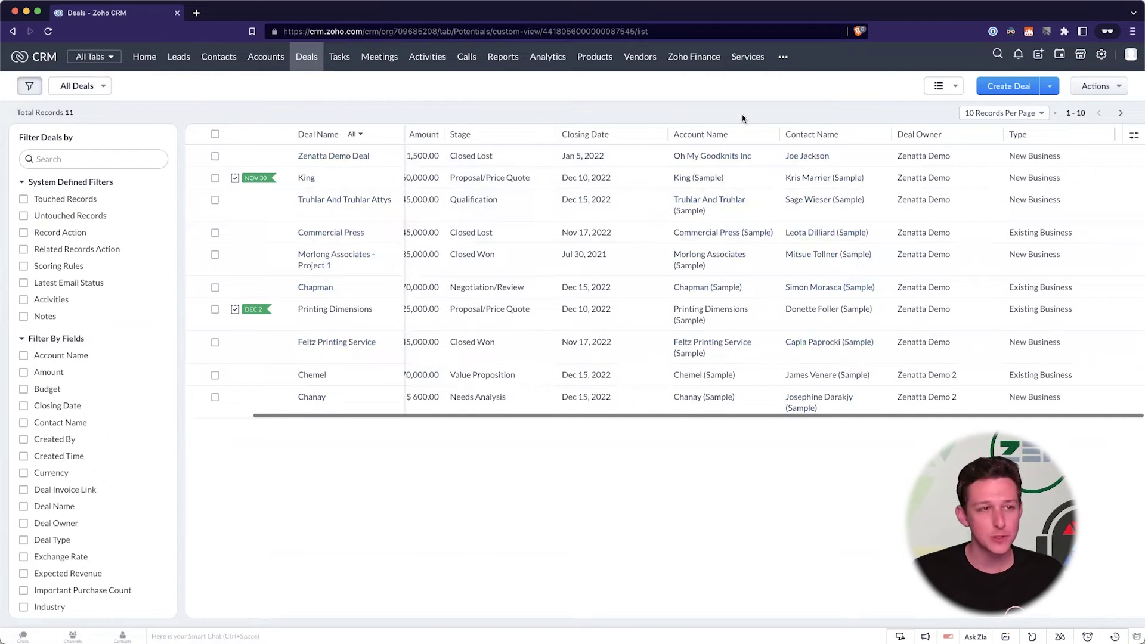
Return to the My Open Deals view and open it for editing
{"action": "left_click", "coordinate": [96, 89]}
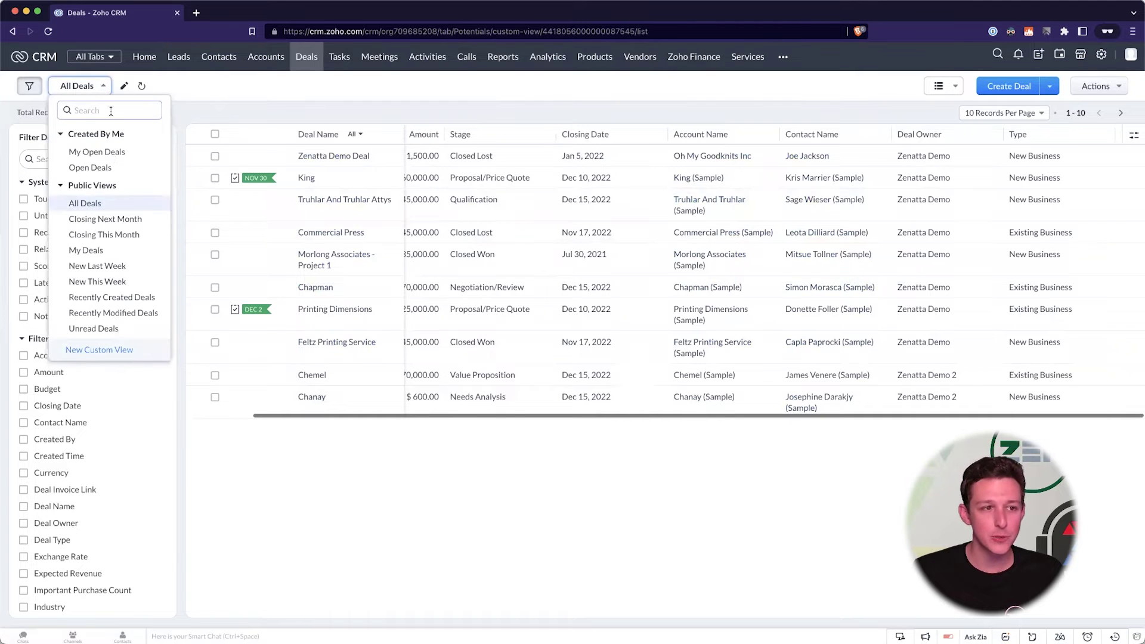
{"action": "left_click", "coordinate": [111, 152]}
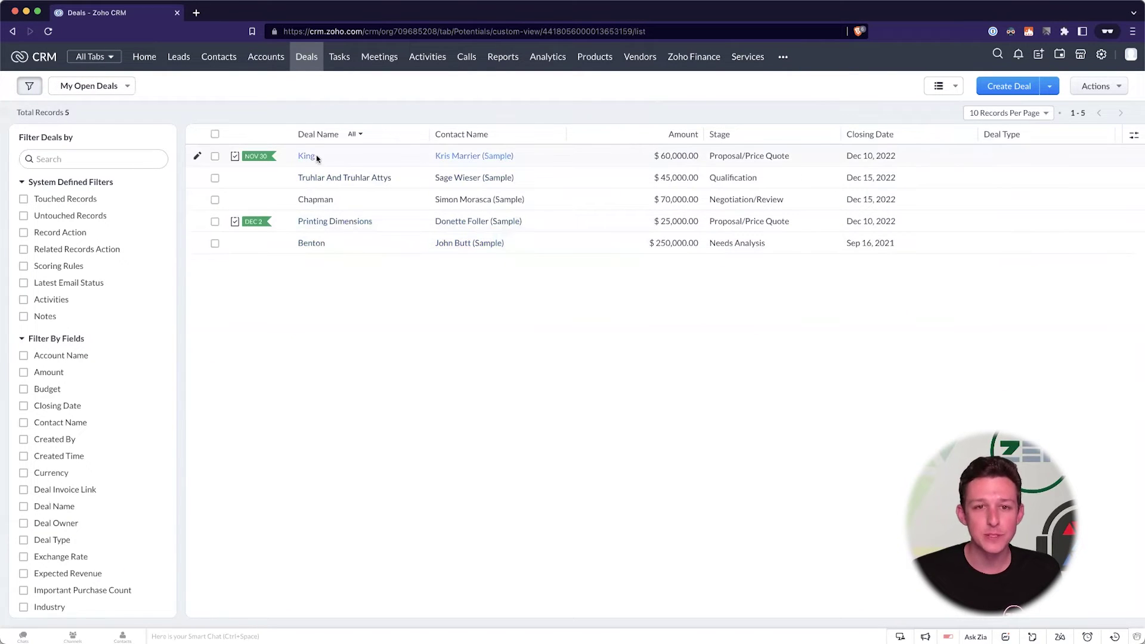
{"action": "left_click", "coordinate": [149, 87]}
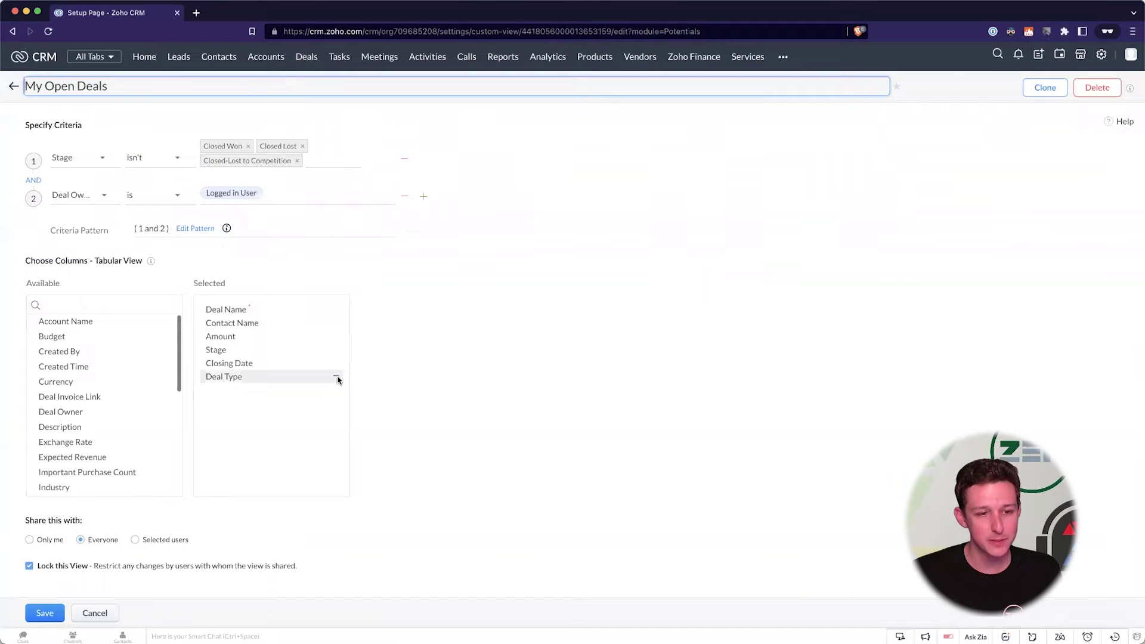
Replace the Deal Type column with Type under Closing Date and save the view
{"action": "left_click", "coordinate": [337, 379]}
{"action": "left_click", "coordinate": [97, 304]}
{"action": "type", "text": "type"}
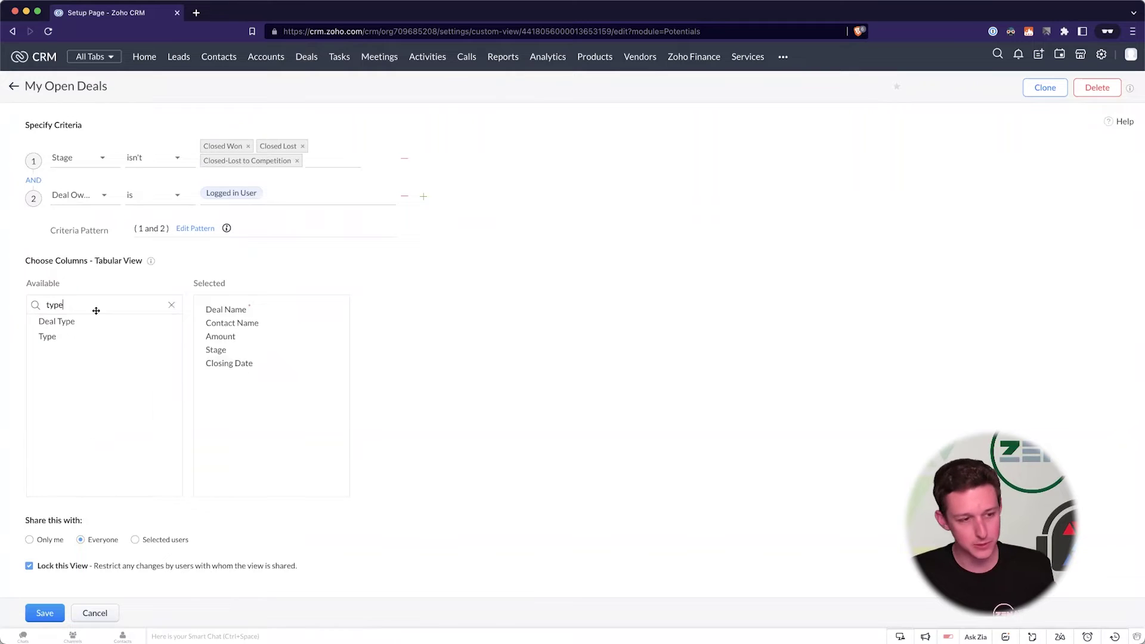
{"action": "left_click_drag", "start_coordinate": [51, 336], "coordinate": [265, 405]}
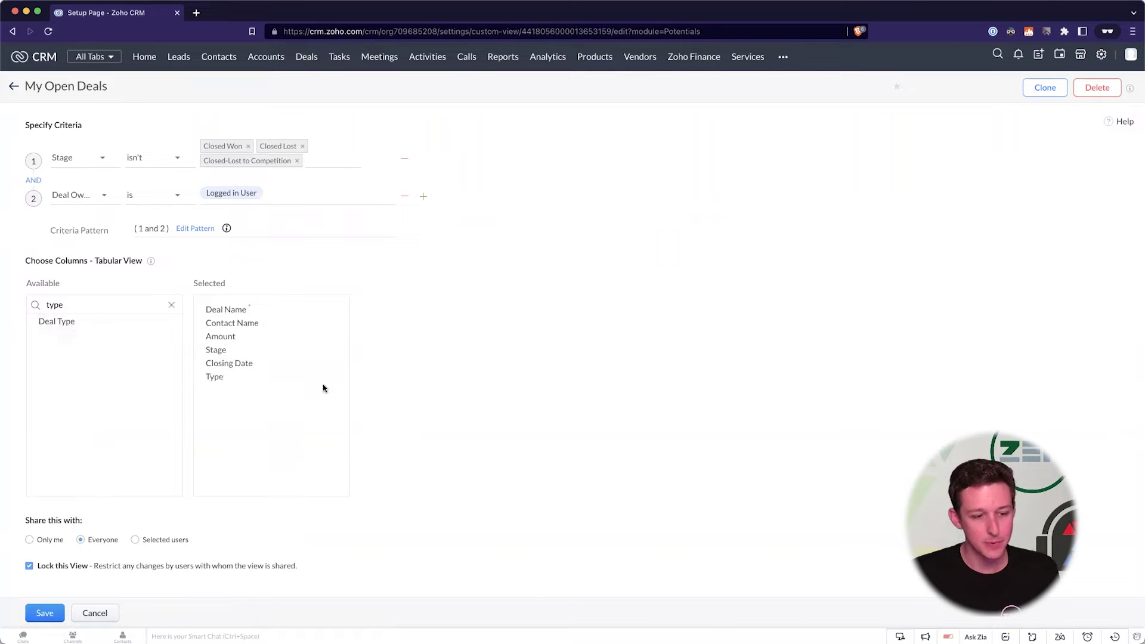
{"action": "left_click", "coordinate": [55, 613]}
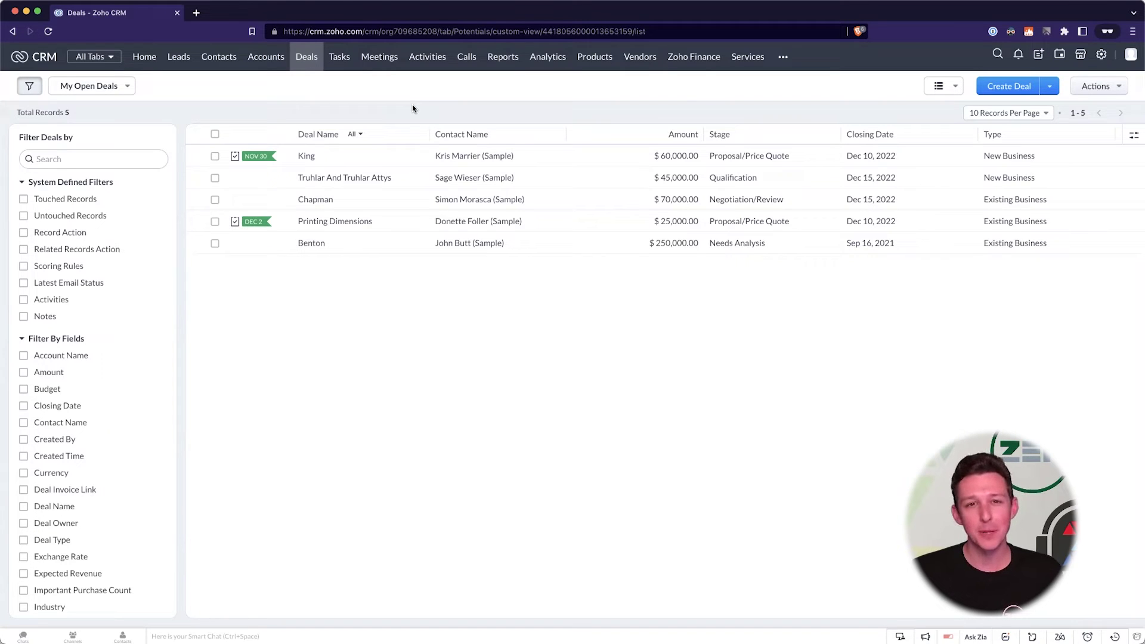
Open the deal views dropdown from the My Open Deals list
{"action": "mouse_move", "coordinate": [111, 90]}
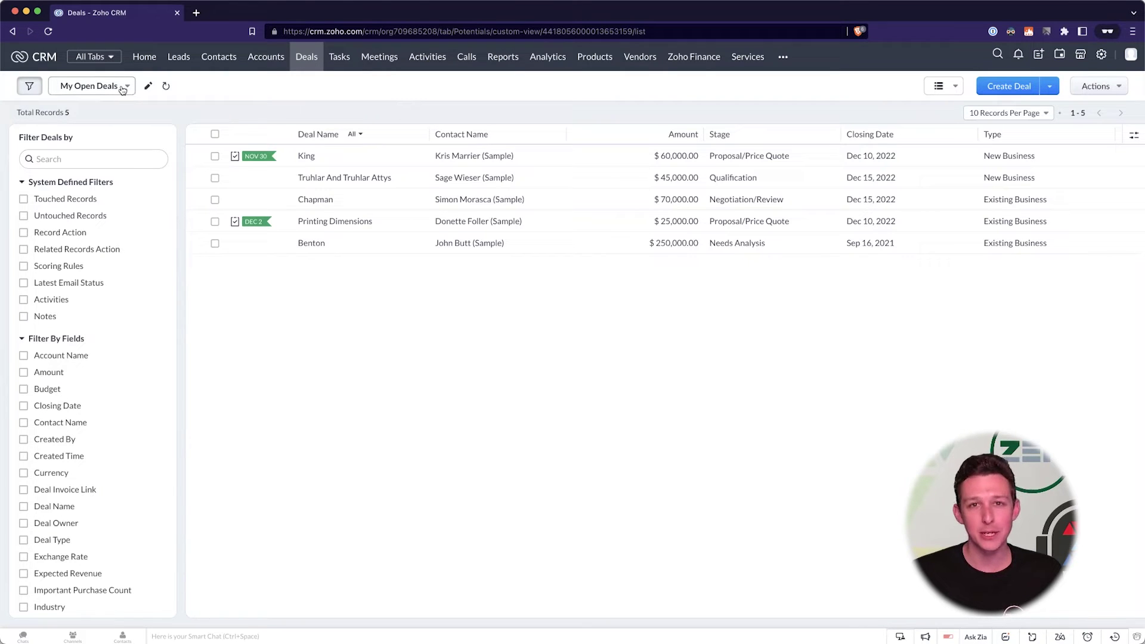
{"action": "left_click", "coordinate": [123, 90]}
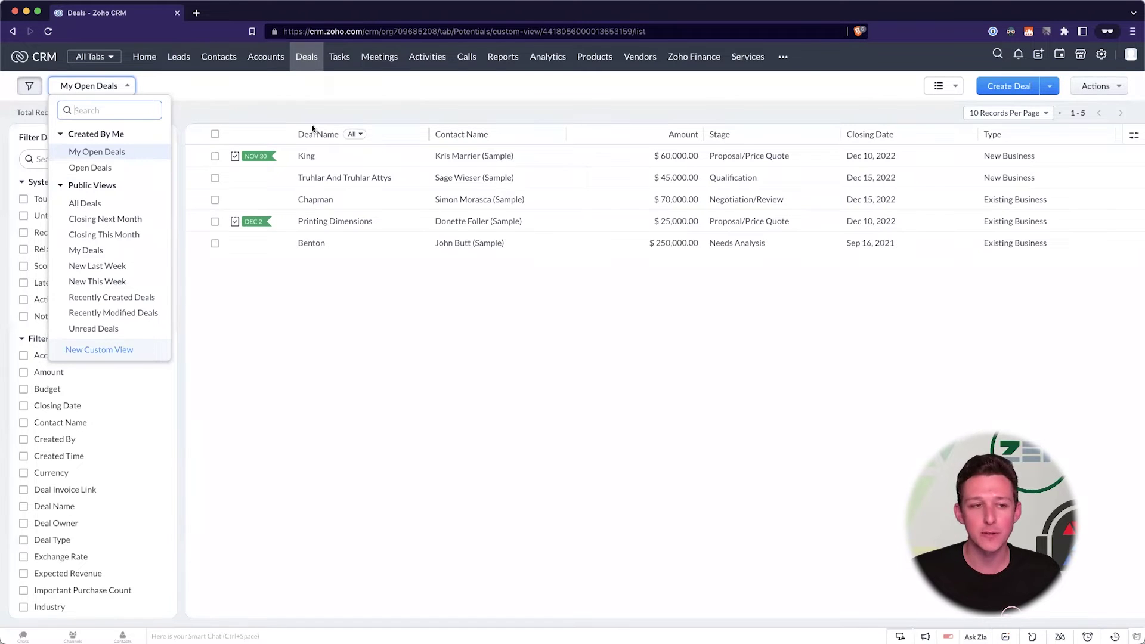
Create a custom view named 'Closed Last Week' with criterion 1 set to Stage is
{"action": "left_click", "coordinate": [134, 349]}
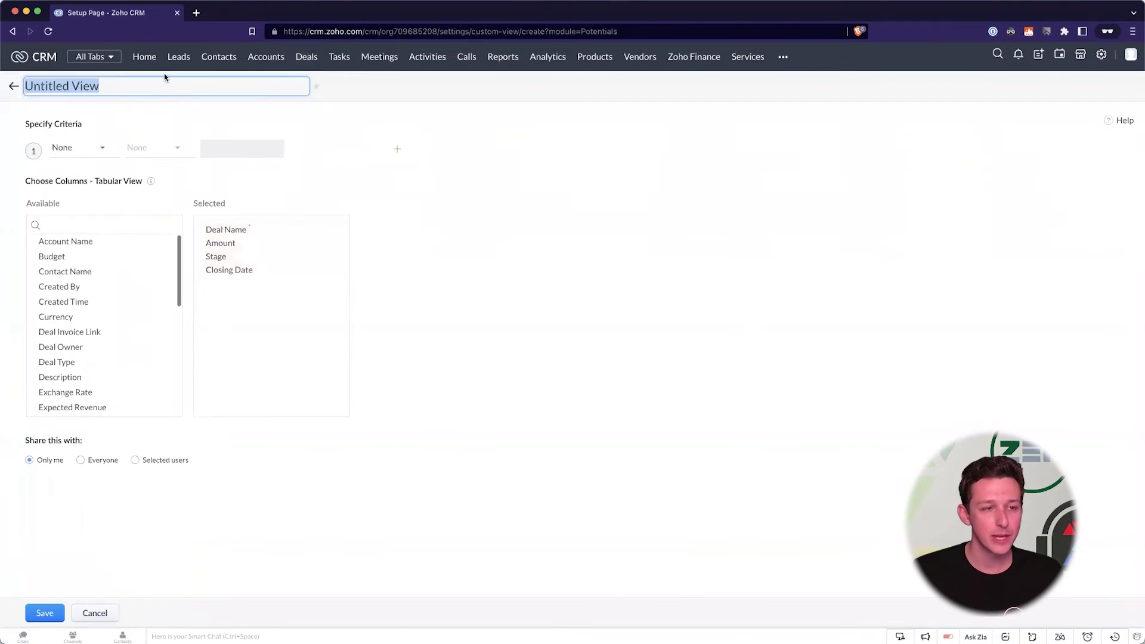
{"action": "type", "text": "Closed L"}
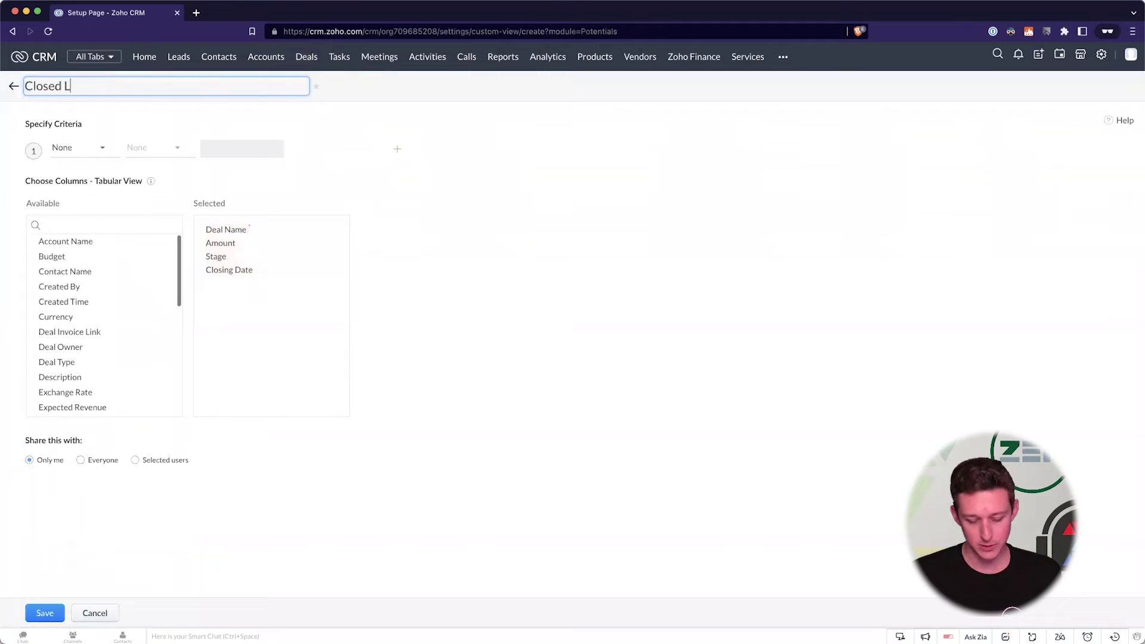
{"action": "type", "text": "ast Week"}
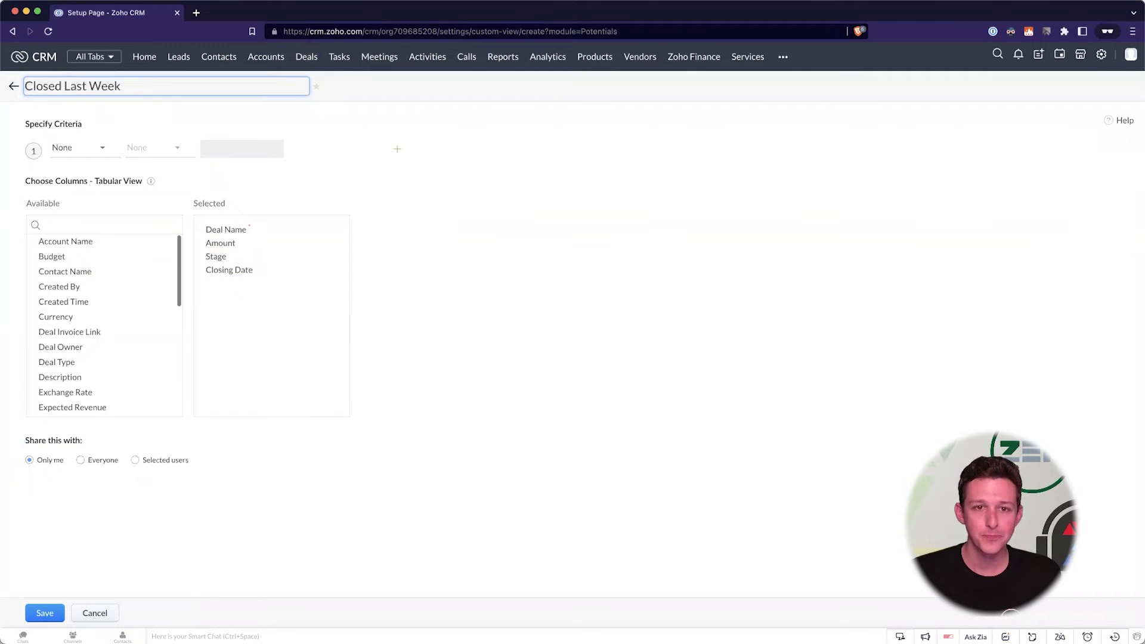
{"action": "left_click", "coordinate": [104, 149]}
{"action": "type", "text": "stage"}
{"action": "key", "text": "Return"}
{"action": "left_click", "coordinate": [169, 156]}
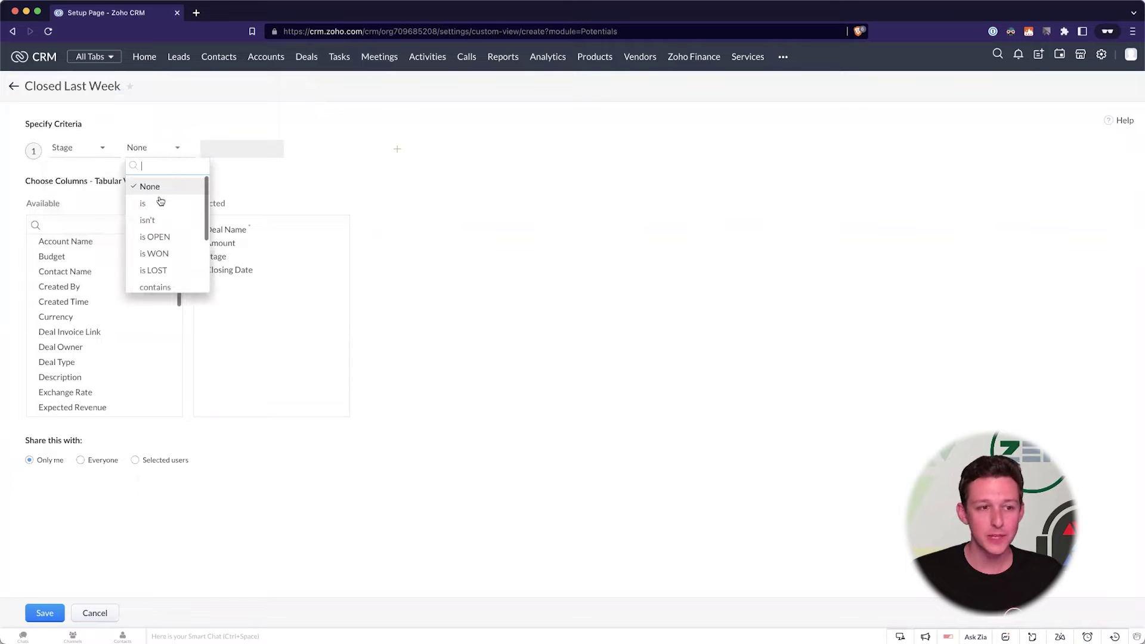
{"action": "left_click", "coordinate": [161, 203]}
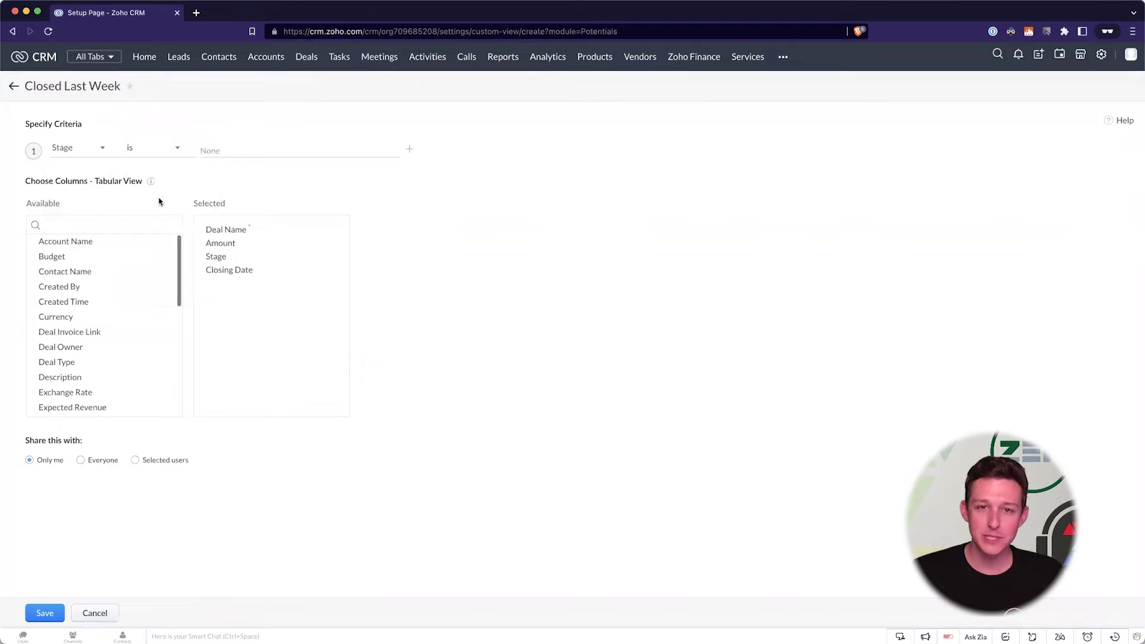
Choose Closed Won, Closed Lost and Closed-Lost to Competition as the Stage values
{"action": "left_click", "coordinate": [243, 151]}
{"action": "type", "text": "clo"}
{"action": "left_click", "coordinate": [242, 185]}
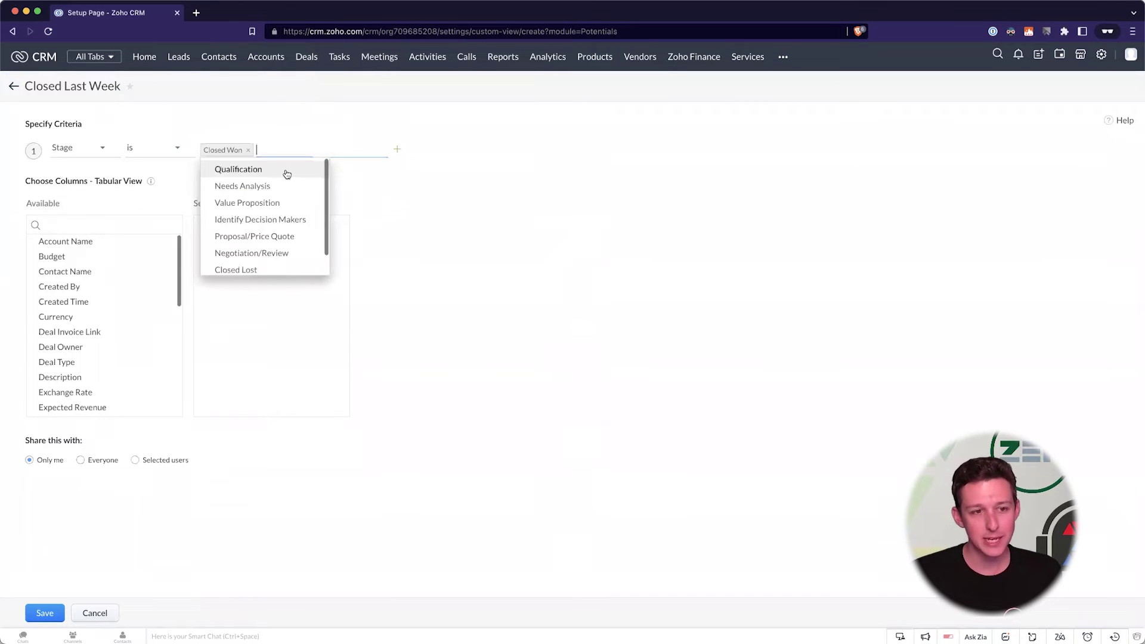
{"action": "type", "text": "clo"}
{"action": "left_click", "coordinate": [278, 184]}
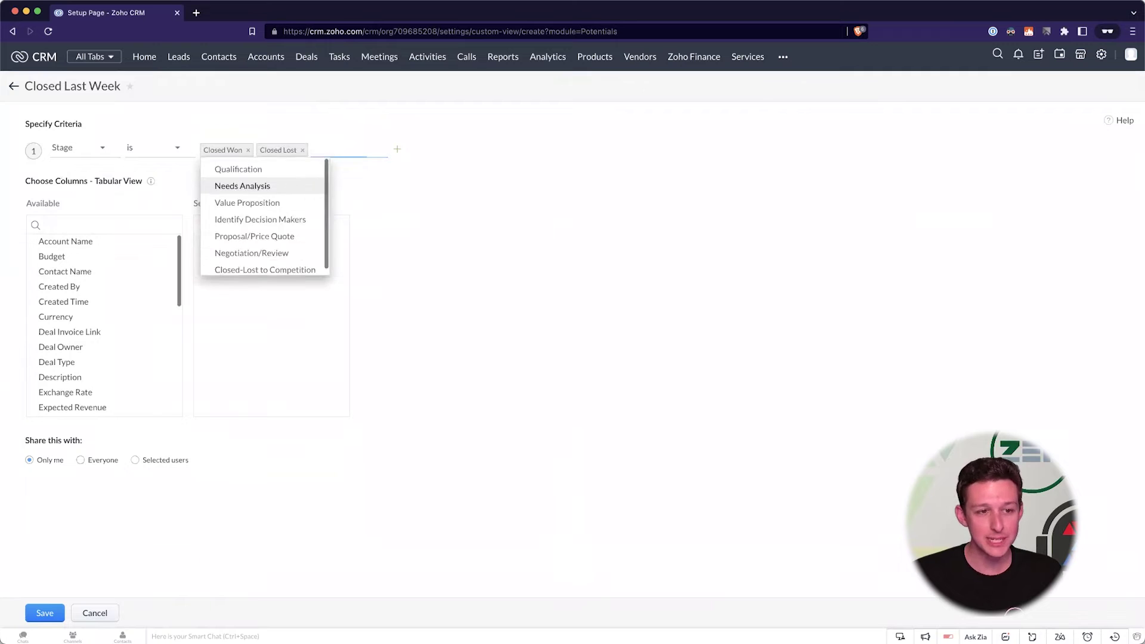
{"action": "type", "text": "clo"}
{"action": "key", "text": "Return"}
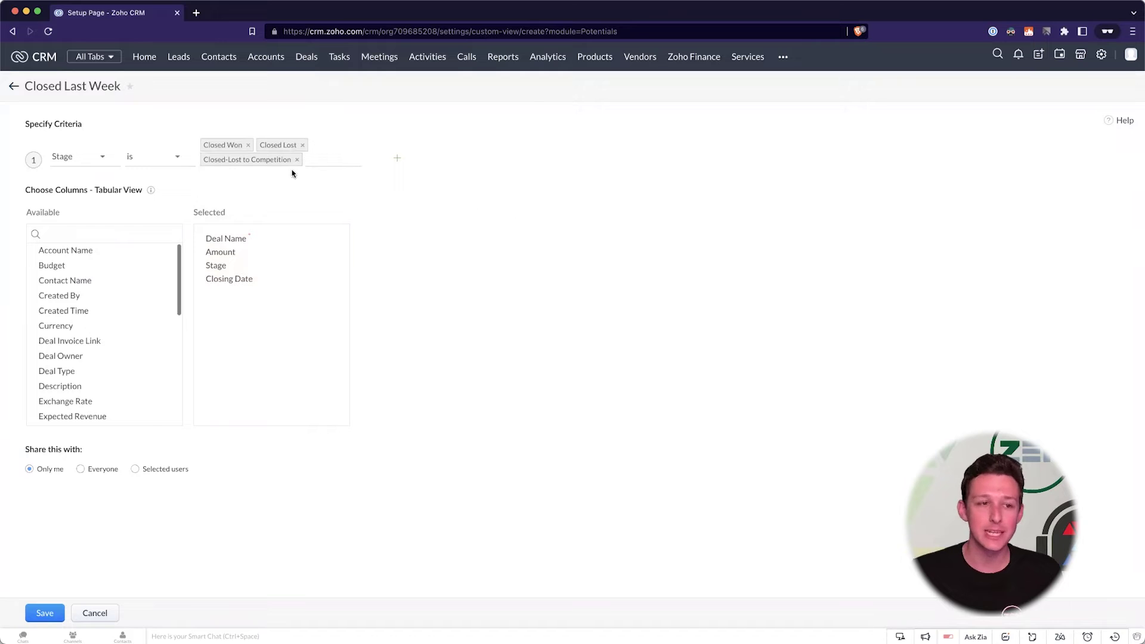
{"action": "left_click", "coordinate": [174, 159]}
{"action": "scroll", "coordinate": [169, 253], "scroll_direction": "down", "scroll_amount": 5}
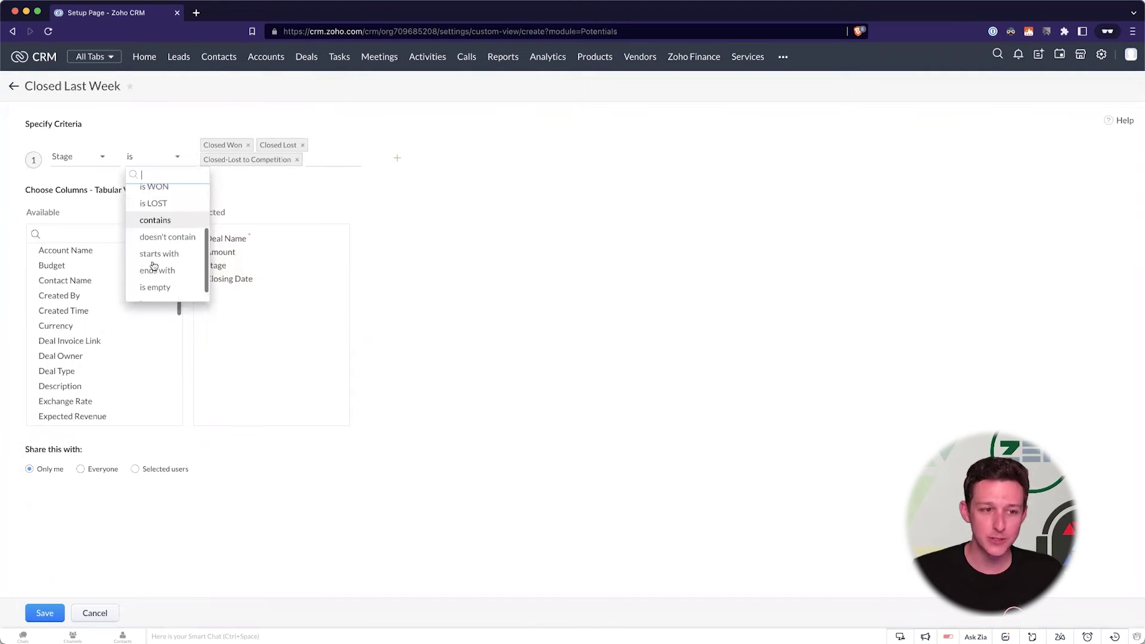
{"action": "scroll", "coordinate": [158, 242], "scroll_direction": "down", "scroll_amount": 1}
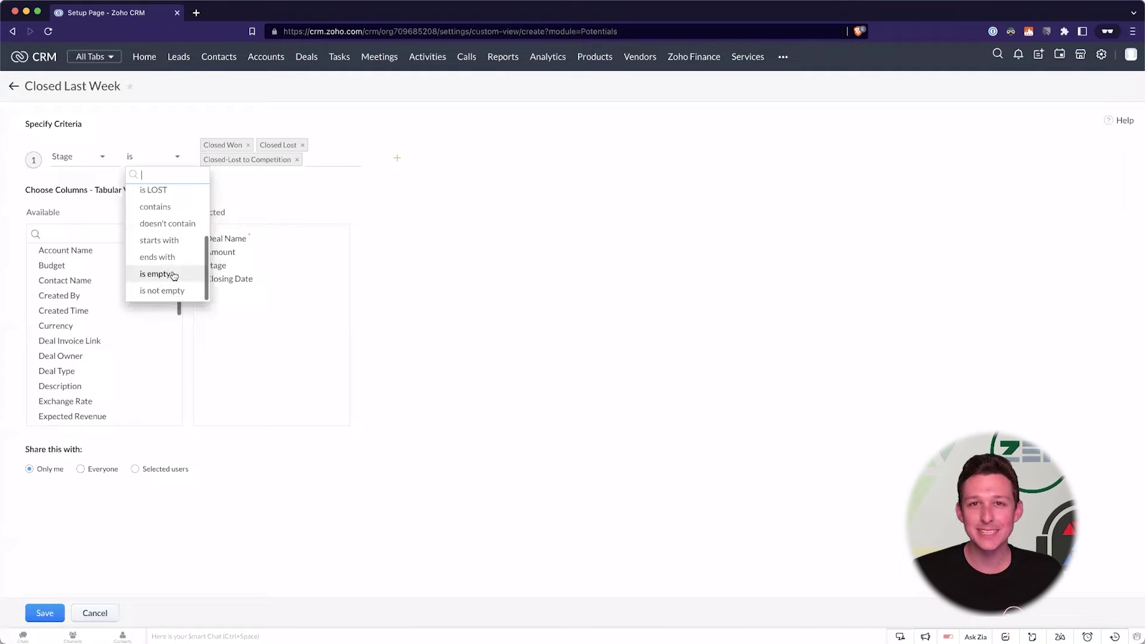
{"action": "left_click", "coordinate": [455, 253]}
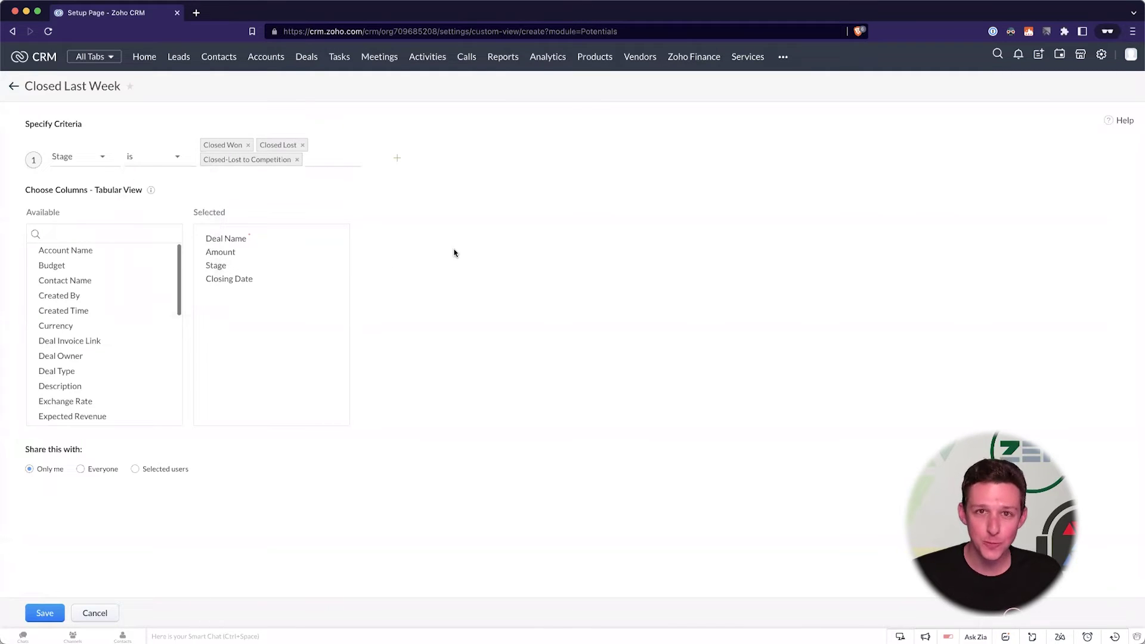
Add a second condition based on the Closing Date field
{"action": "left_click", "coordinate": [398, 160]}
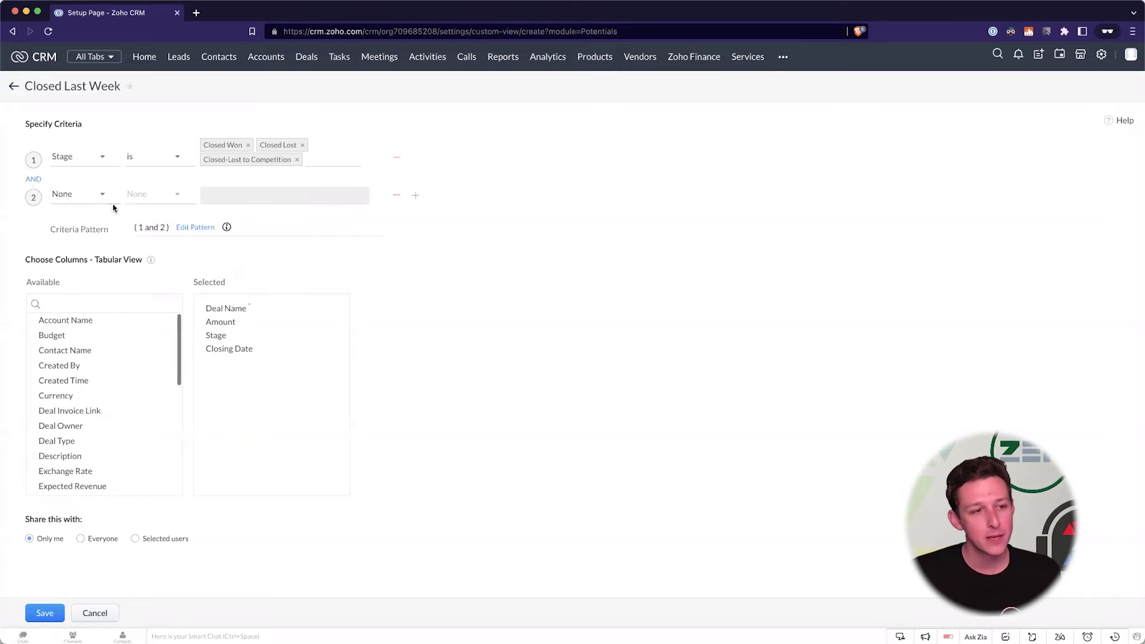
{"action": "left_click", "coordinate": [110, 202]}
{"action": "type", "text": "clos"}
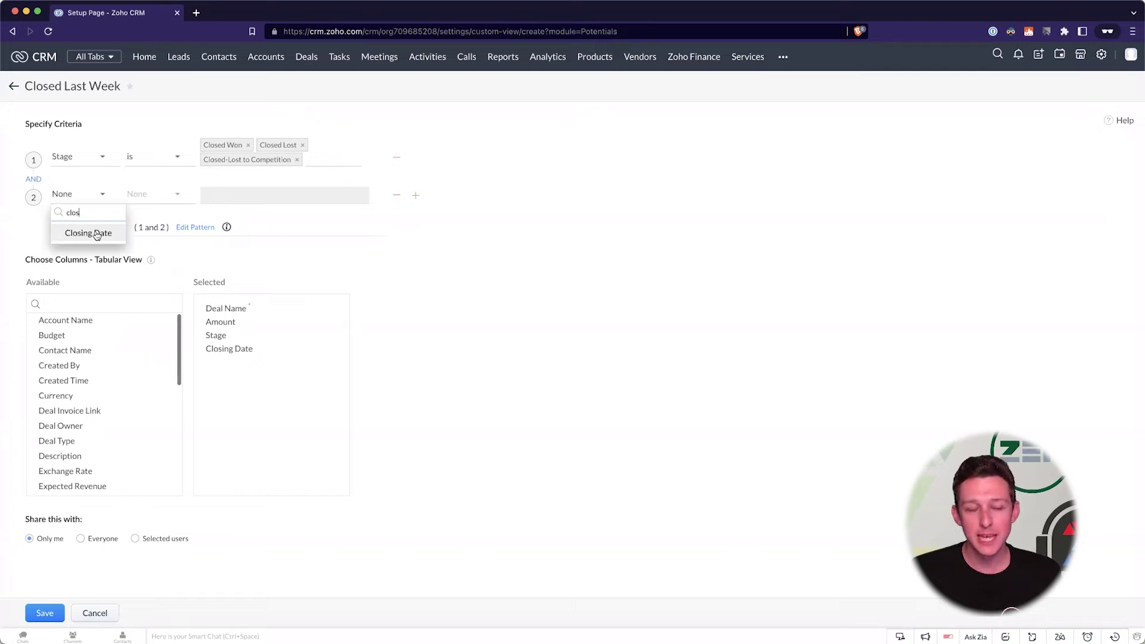
{"action": "left_click", "coordinate": [97, 234]}
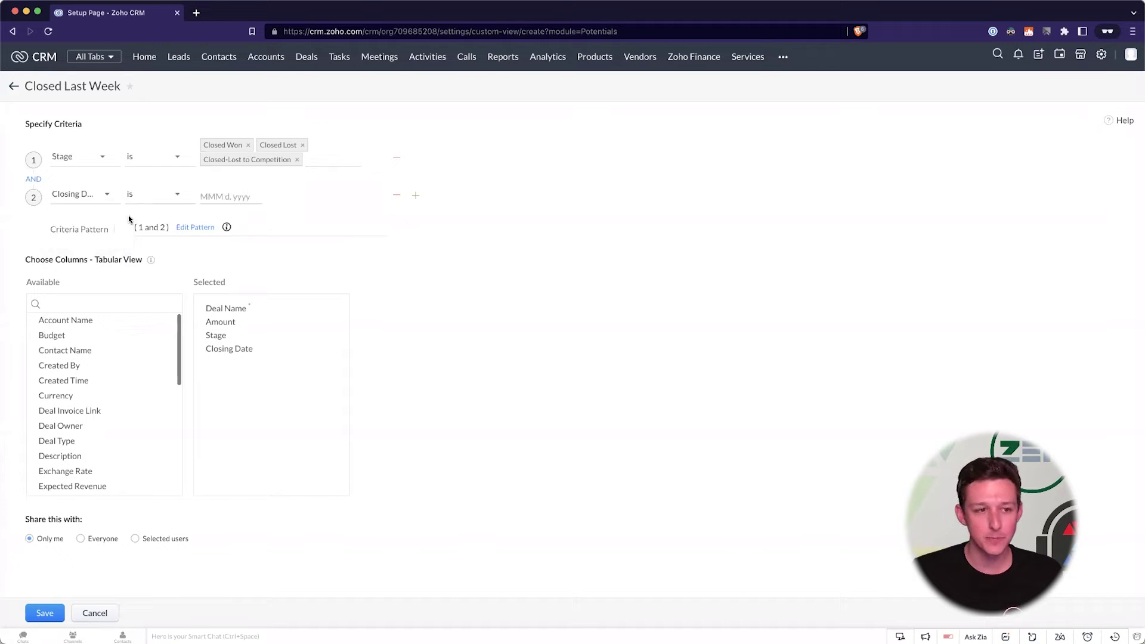
Set the Closing Date comparison to Last Week
{"action": "left_click", "coordinate": [166, 191]}
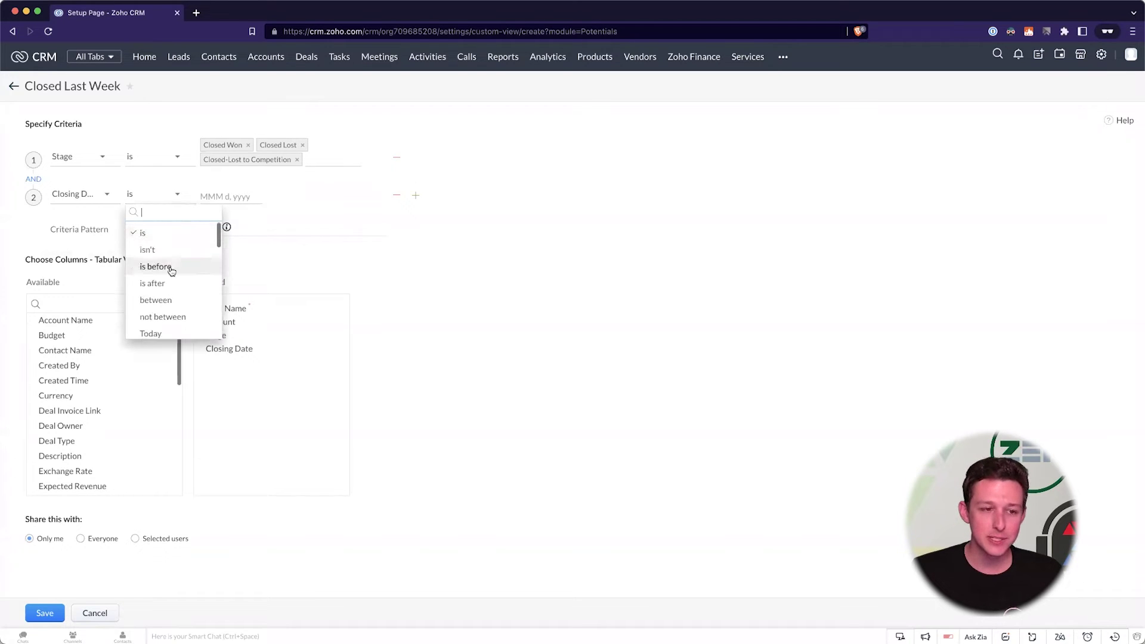
{"action": "scroll", "coordinate": [171, 271], "scroll_direction": "down", "scroll_amount": 2}
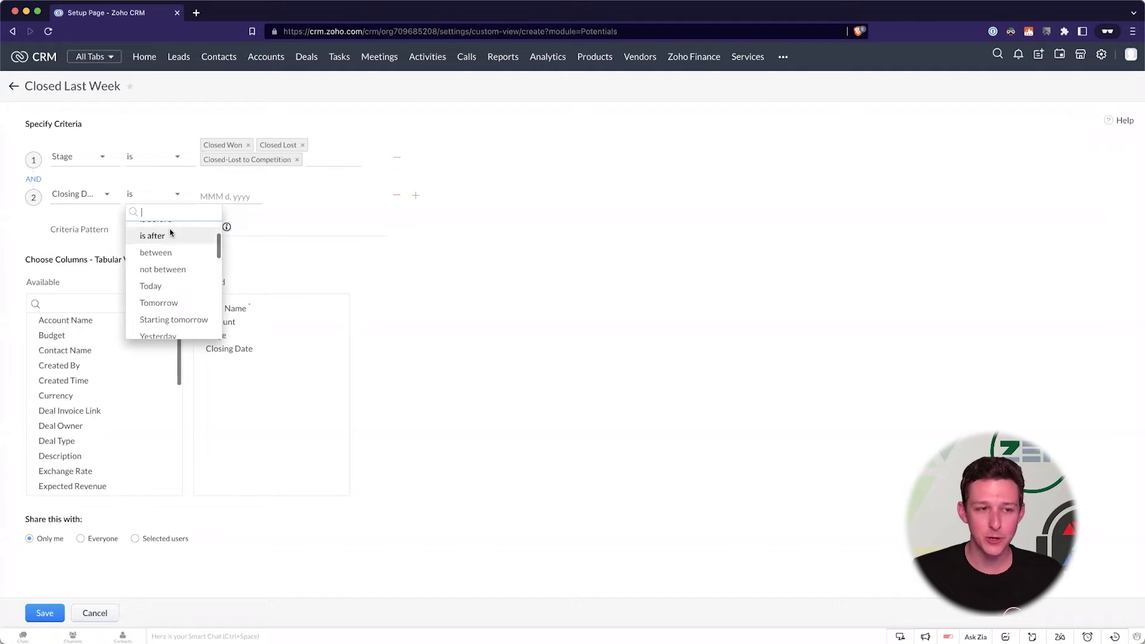
{"action": "left_click", "coordinate": [157, 150]}
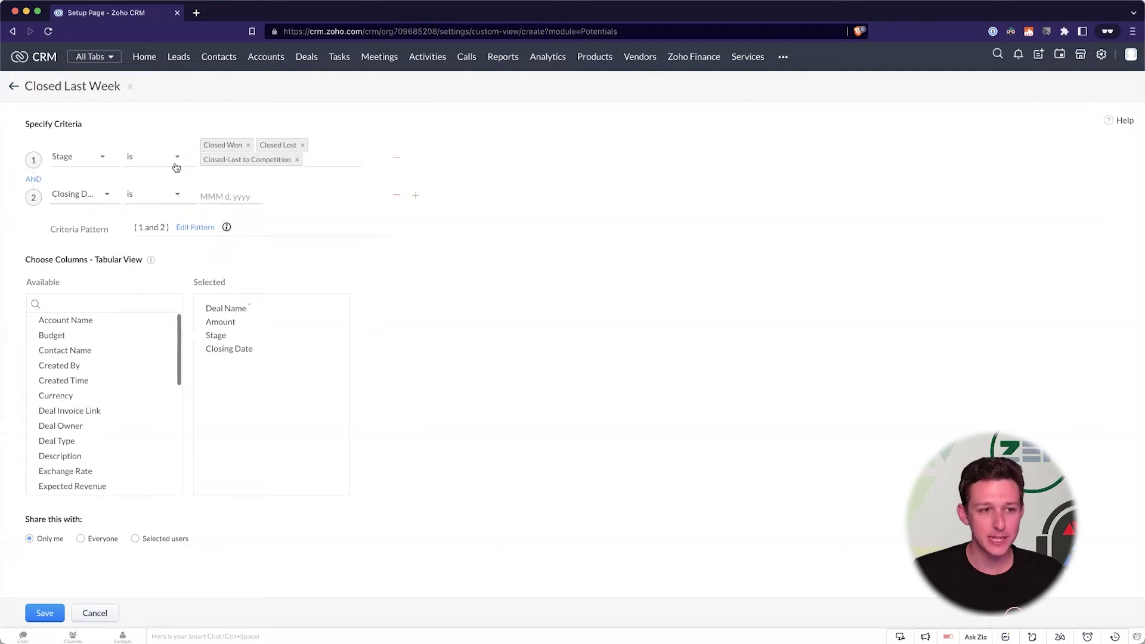
{"action": "left_click", "coordinate": [177, 168]}
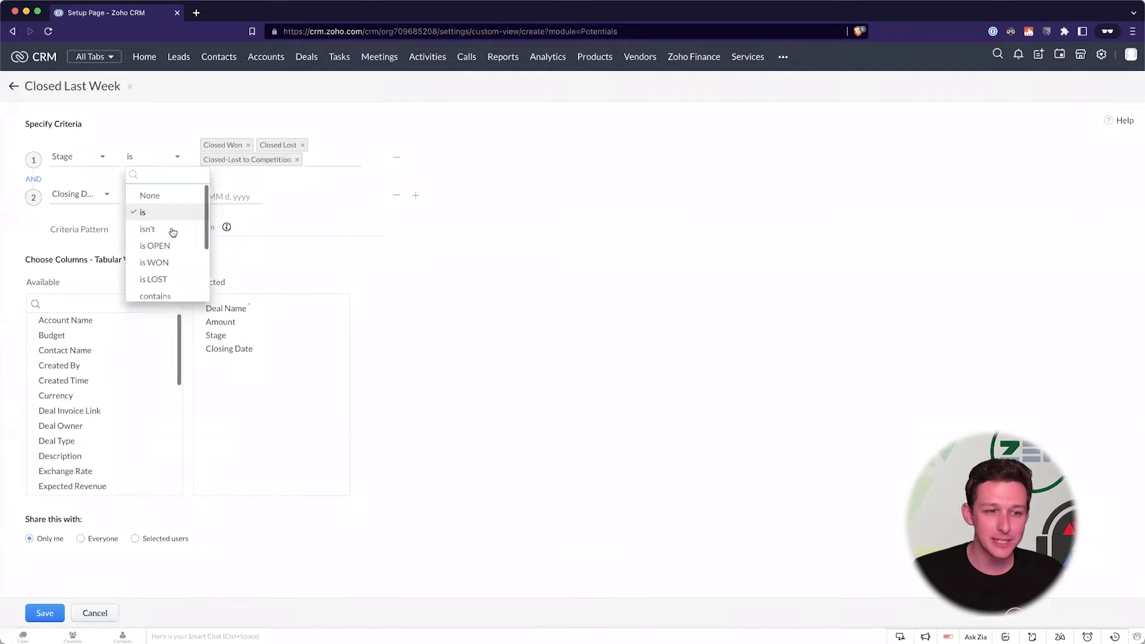
{"action": "scroll", "coordinate": [173, 230], "scroll_direction": "down", "scroll_amount": 3}
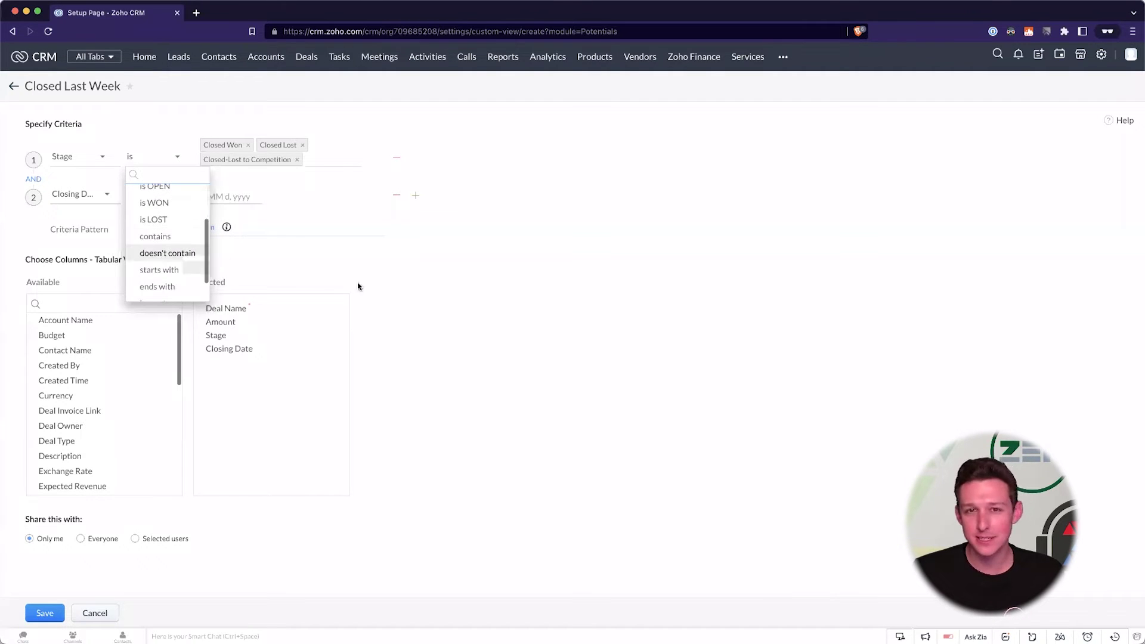
{"action": "key", "text": "Escape"}
{"action": "left_click", "coordinate": [159, 204]}
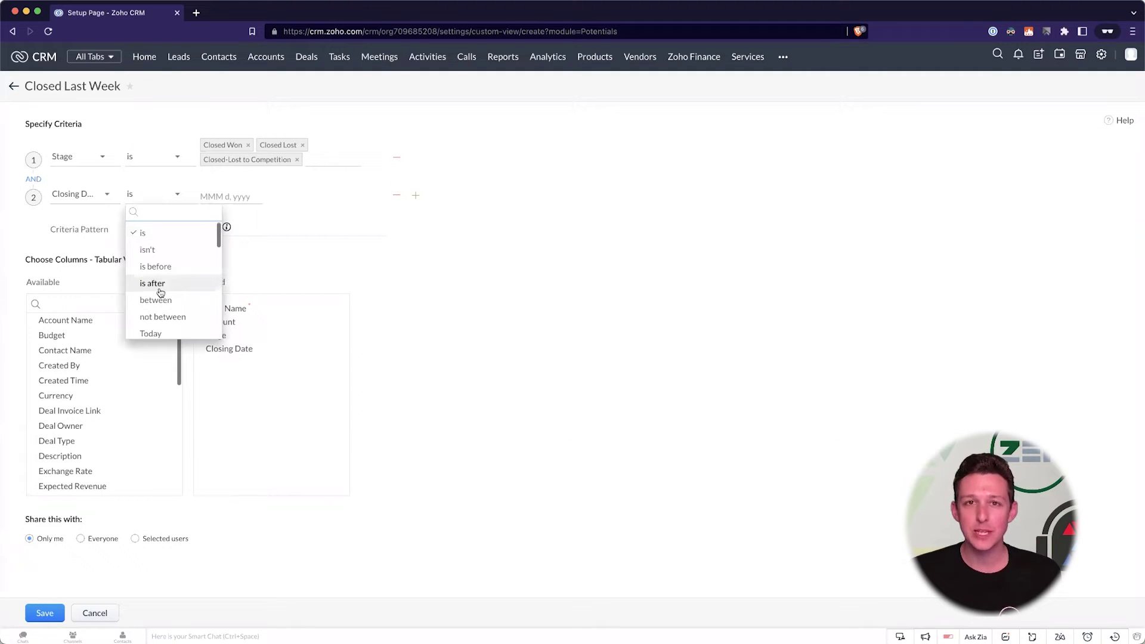
{"action": "scroll", "coordinate": [160, 292], "scroll_direction": "down", "scroll_amount": 6}
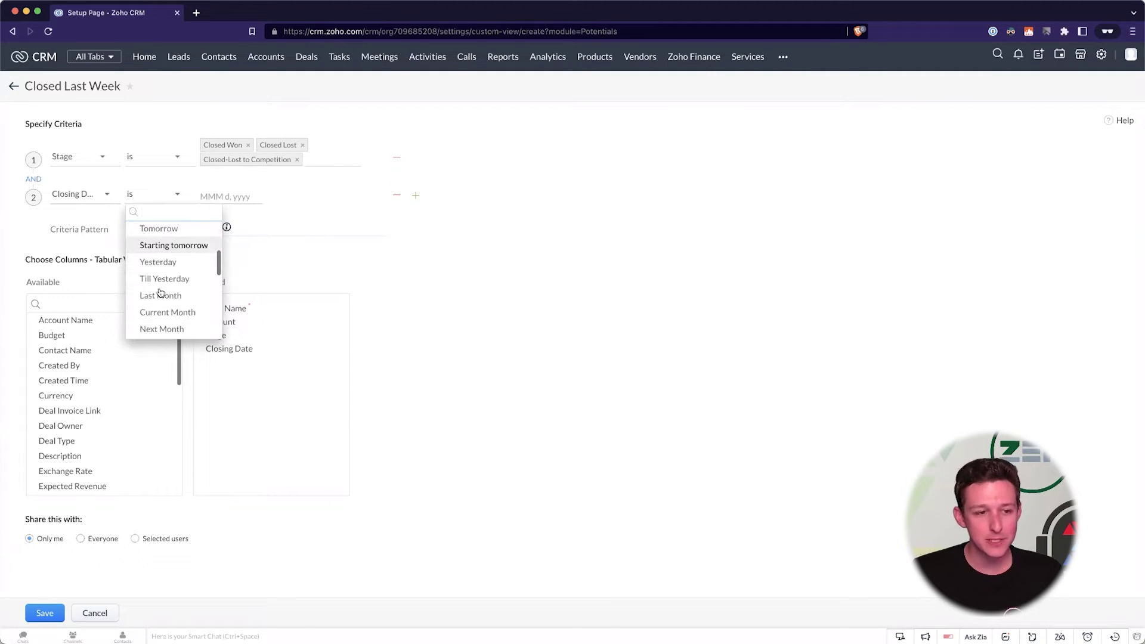
{"action": "scroll", "coordinate": [159, 291], "scroll_direction": "down", "scroll_amount": 1}
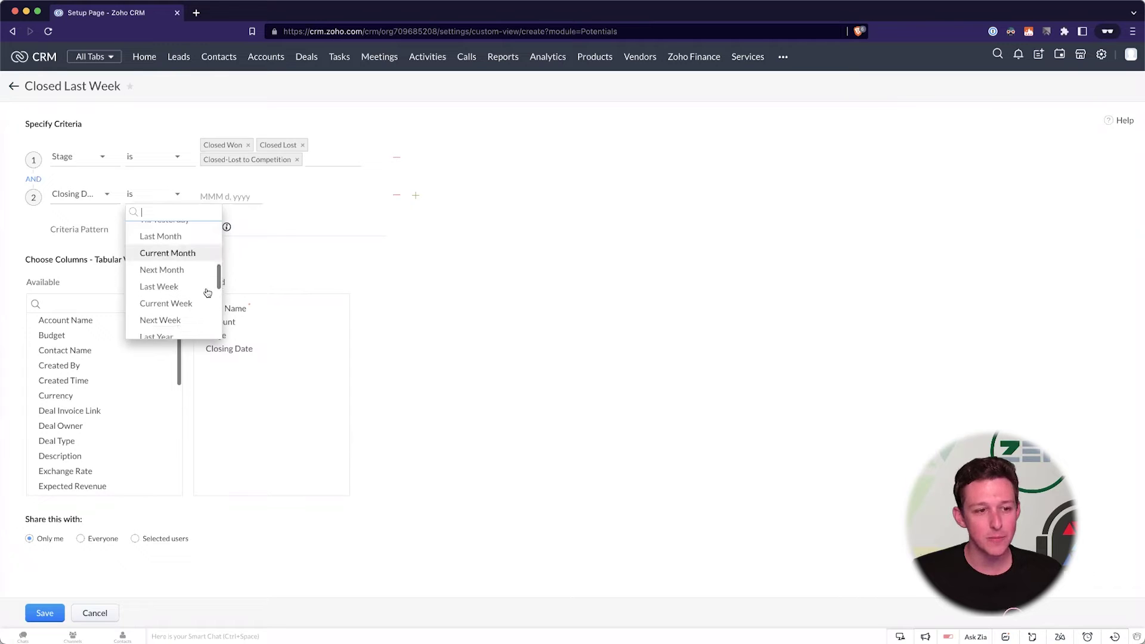
{"action": "left_click", "coordinate": [179, 288]}
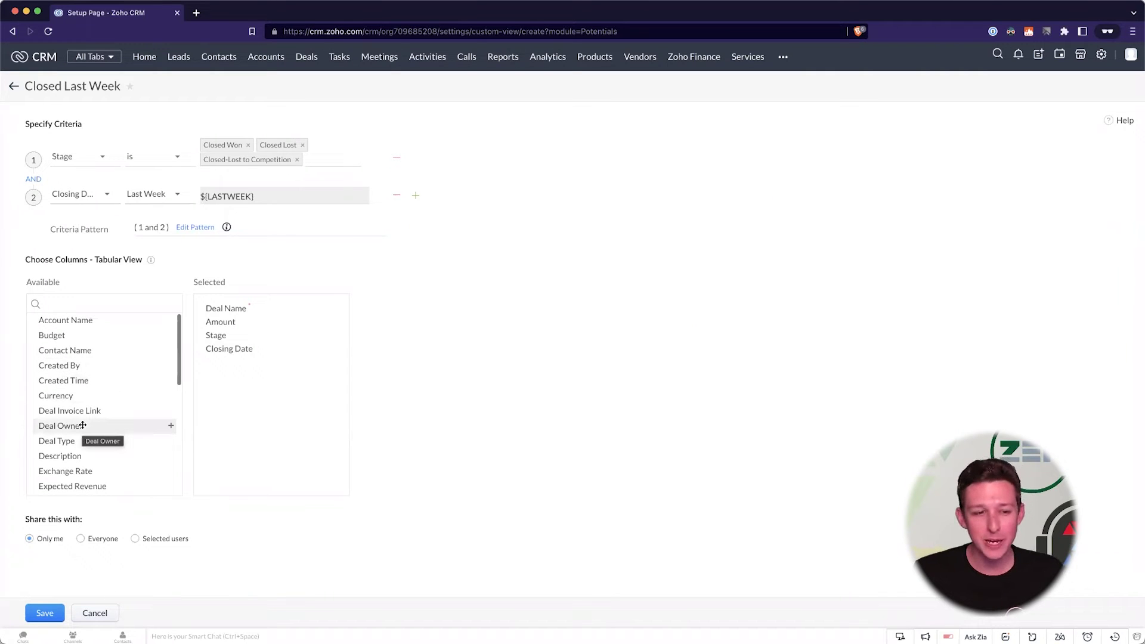
Add Deal Owner, Contact Name and Type as columns of the Closed Last Week view
{"action": "left_click_drag", "start_coordinate": [83, 425], "coordinate": [260, 306]}
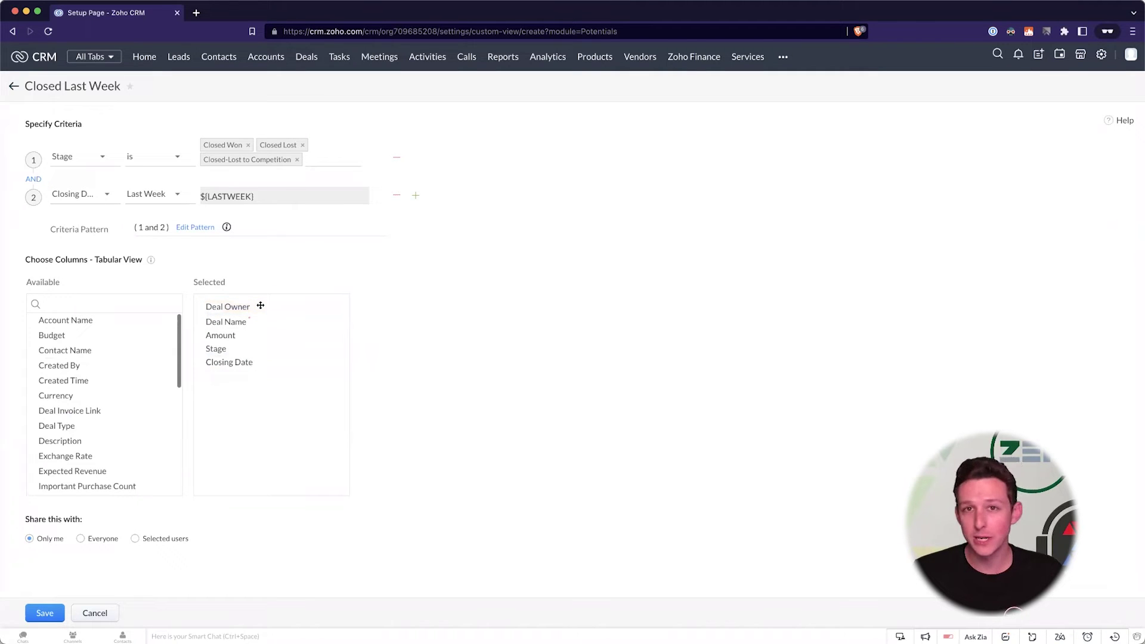
{"action": "scroll", "coordinate": [130, 350], "scroll_direction": "down", "scroll_amount": 1}
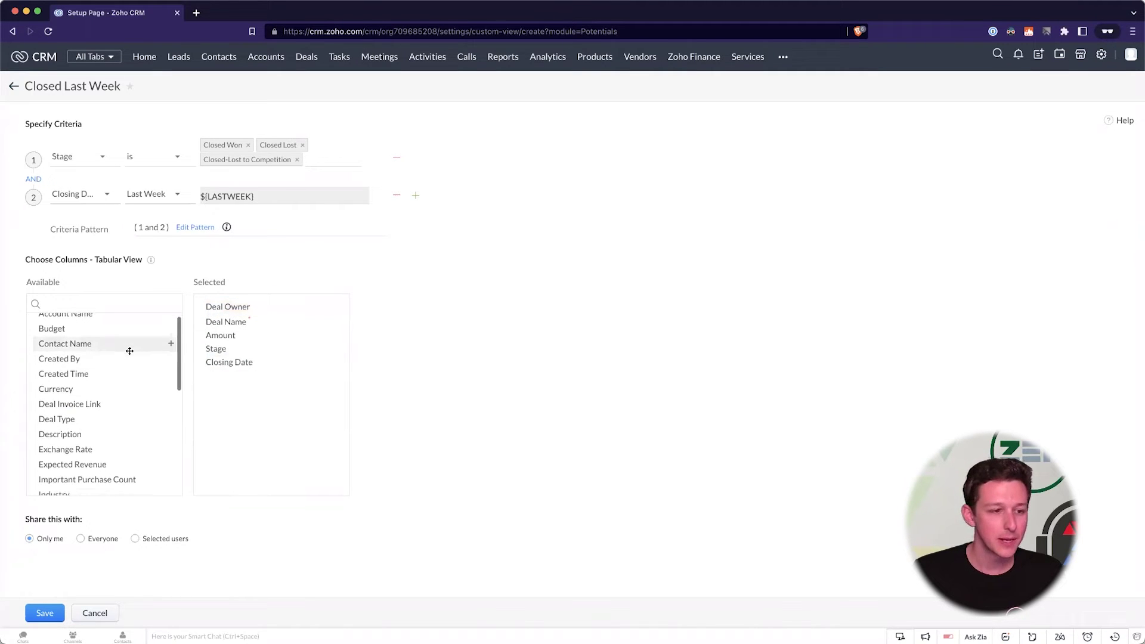
{"action": "scroll", "coordinate": [129, 350], "scroll_direction": "down", "scroll_amount": 1}
{"action": "left_click_drag", "start_coordinate": [127, 329], "coordinate": [290, 339]}
{"action": "scroll", "coordinate": [102, 471], "scroll_direction": "down", "scroll_amount": 1}
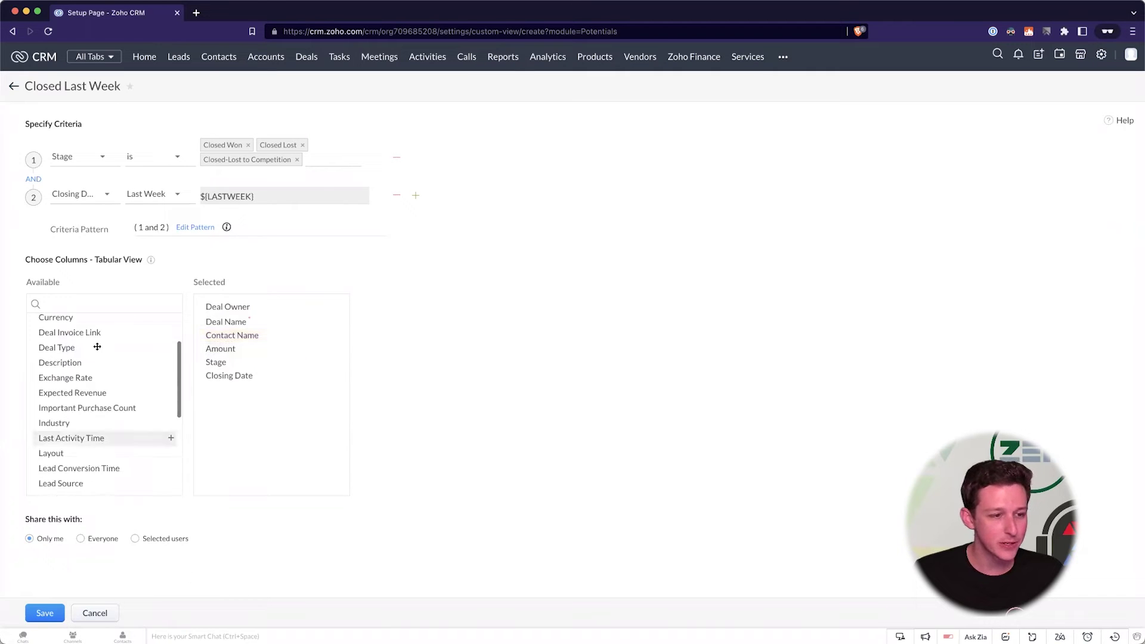
{"action": "left_click", "coordinate": [59, 304]}
{"action": "type", "text": "typ"}
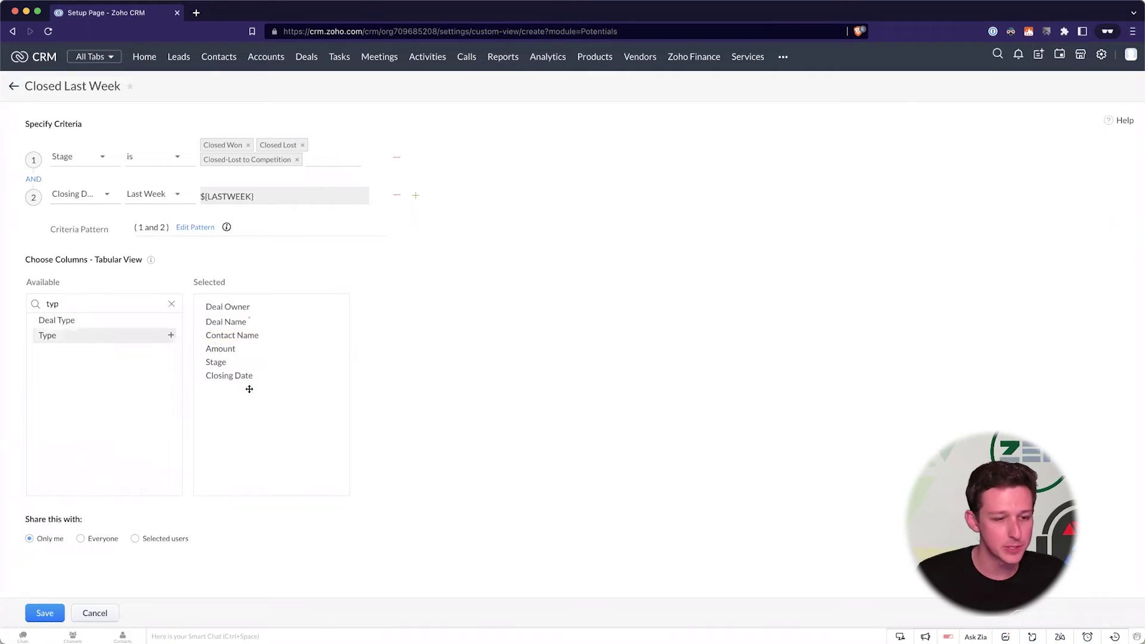
{"action": "left_click_drag", "start_coordinate": [249, 389], "coordinate": [249, 396]}
Share the view with Everyone, lock it against changes, and save it
{"action": "left_click", "coordinate": [80, 539]}
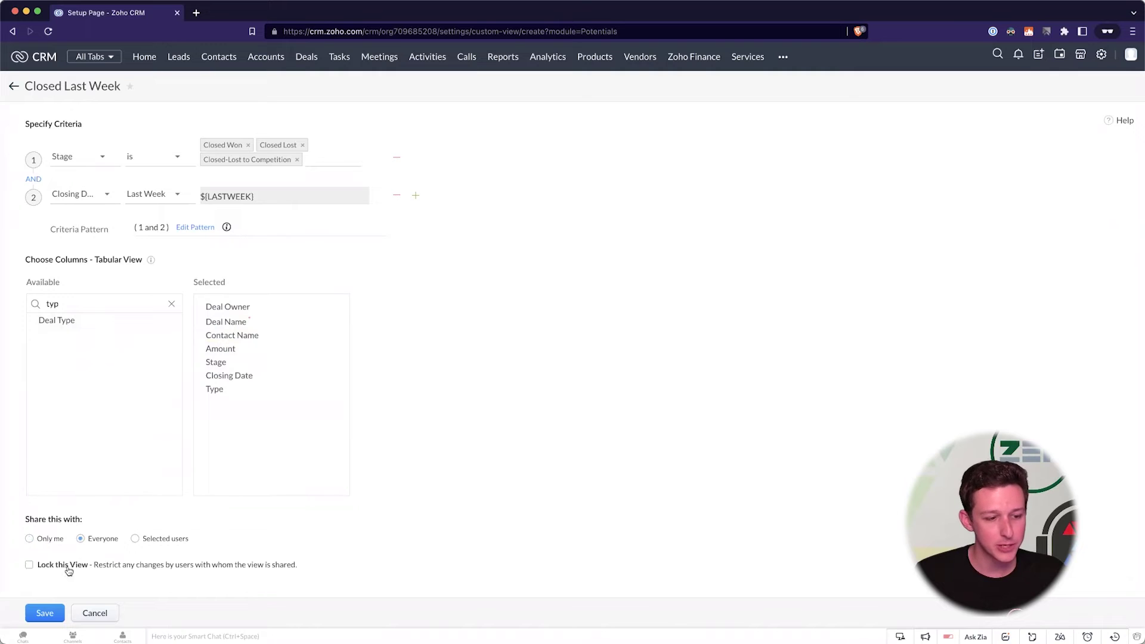
{"action": "left_click", "coordinate": [45, 565]}
{"action": "left_click", "coordinate": [44, 612]}
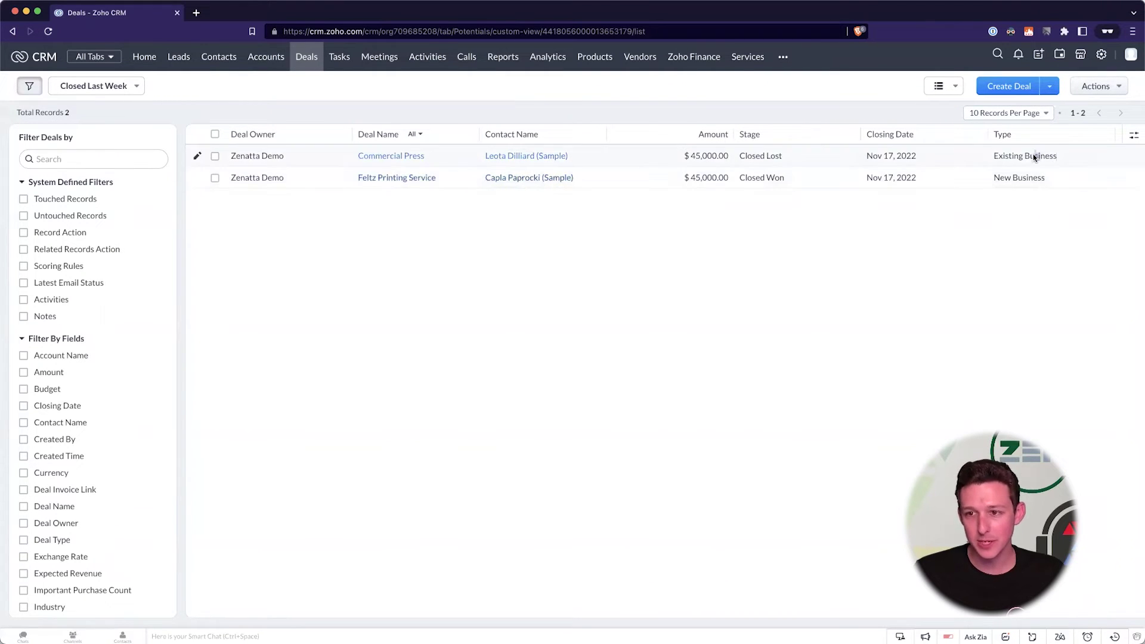
Highlight the stage, closing date and type of both closed deals
{"action": "left_click_drag", "start_coordinate": [1035, 156], "coordinate": [734, 156]}
{"action": "left_click", "coordinate": [797, 109]}
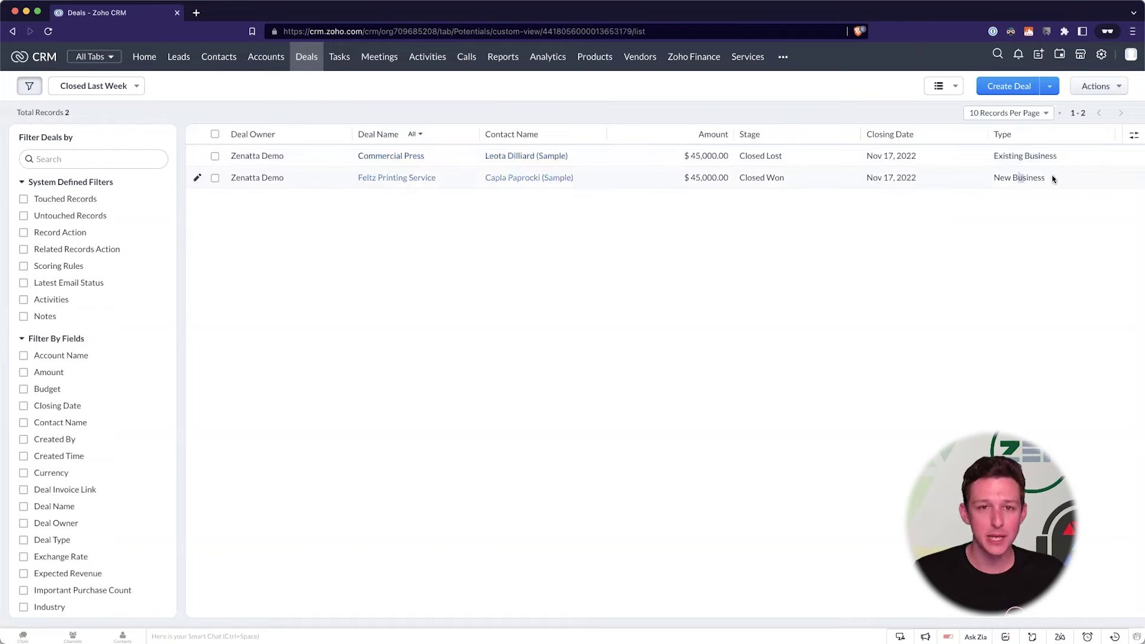
{"action": "left_click_drag", "start_coordinate": [1053, 178], "coordinate": [778, 115]}
{"action": "left_click", "coordinate": [782, 106]}
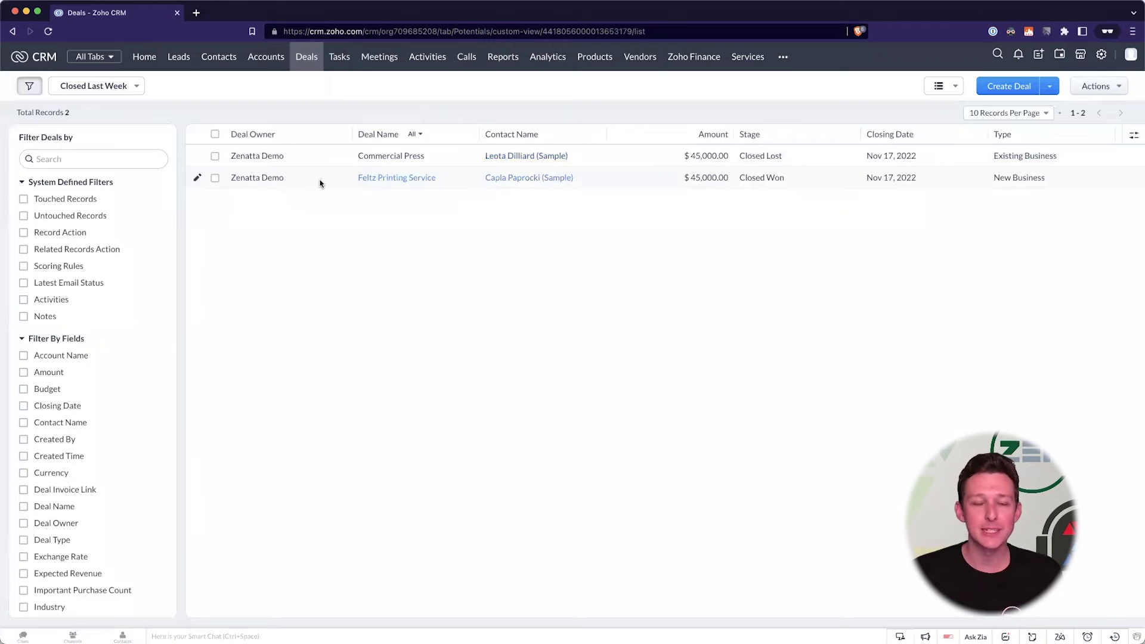
Browse the list of Deals views
{"action": "left_click", "coordinate": [136, 88]}
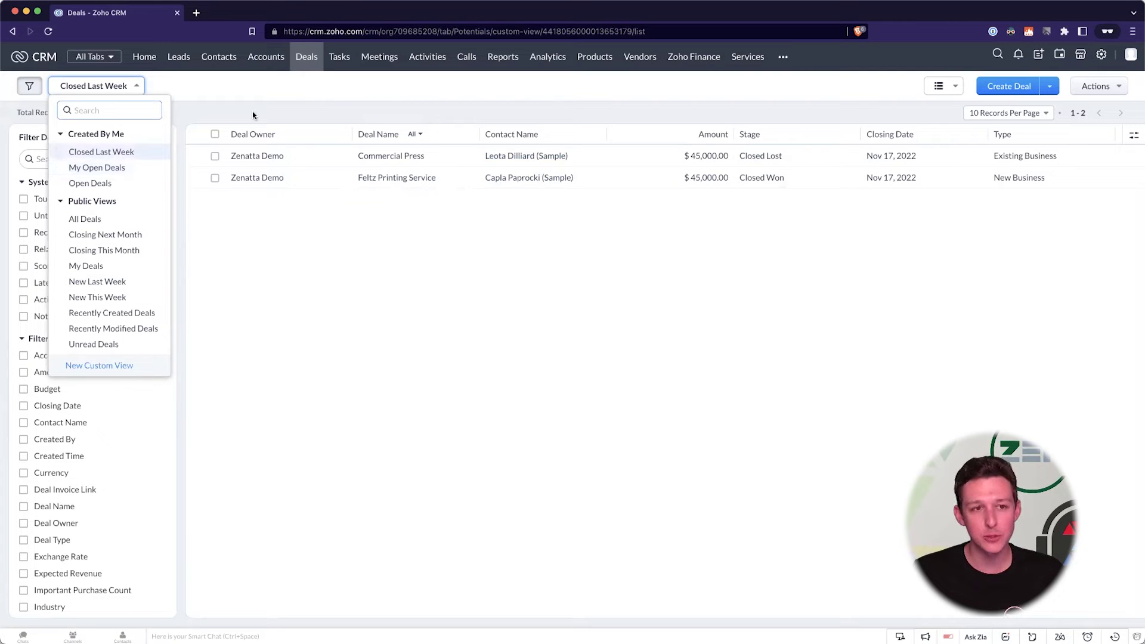
{"action": "left_click", "coordinate": [298, 89]}
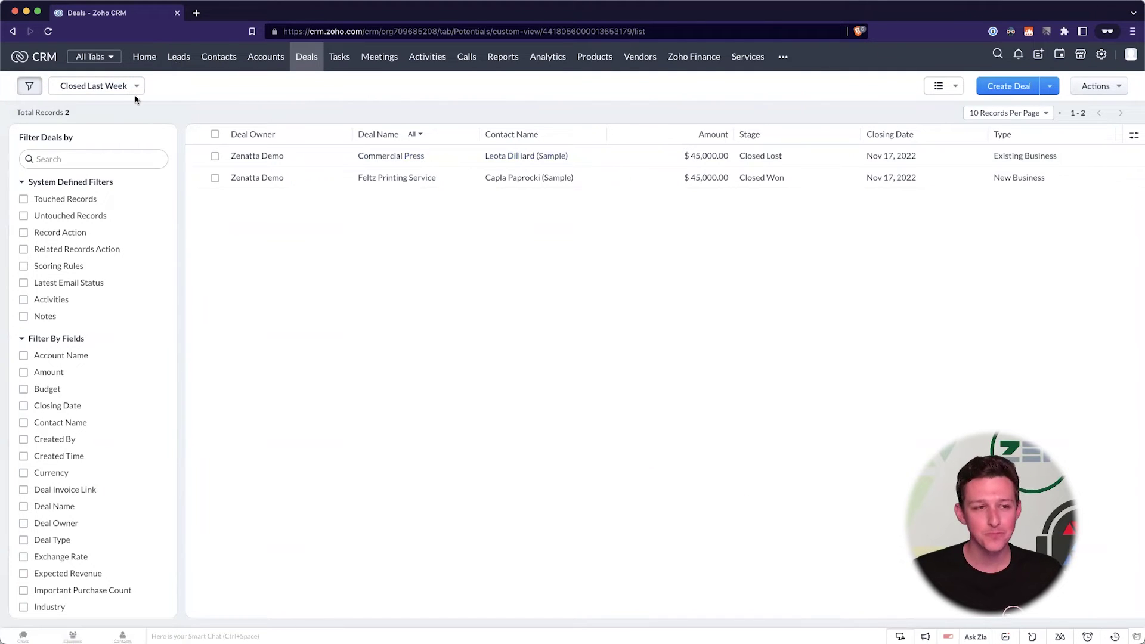
{"action": "left_click", "coordinate": [119, 87]}
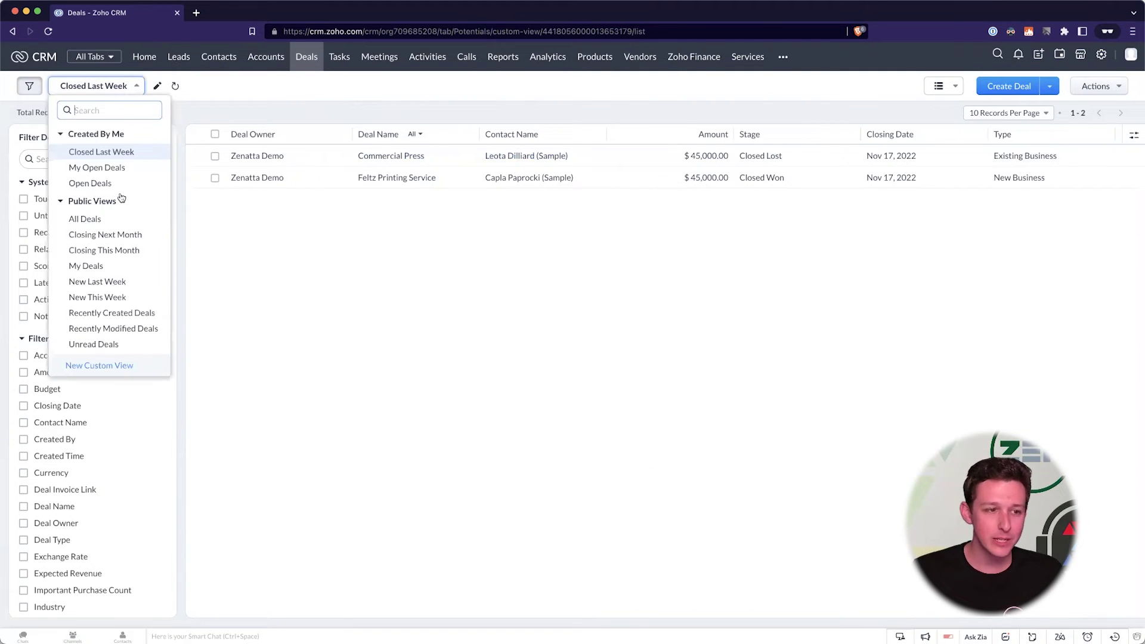
Switch to the All Deals view showing all 11 deals, then reopen the view selector
{"action": "left_click", "coordinate": [308, 207]}
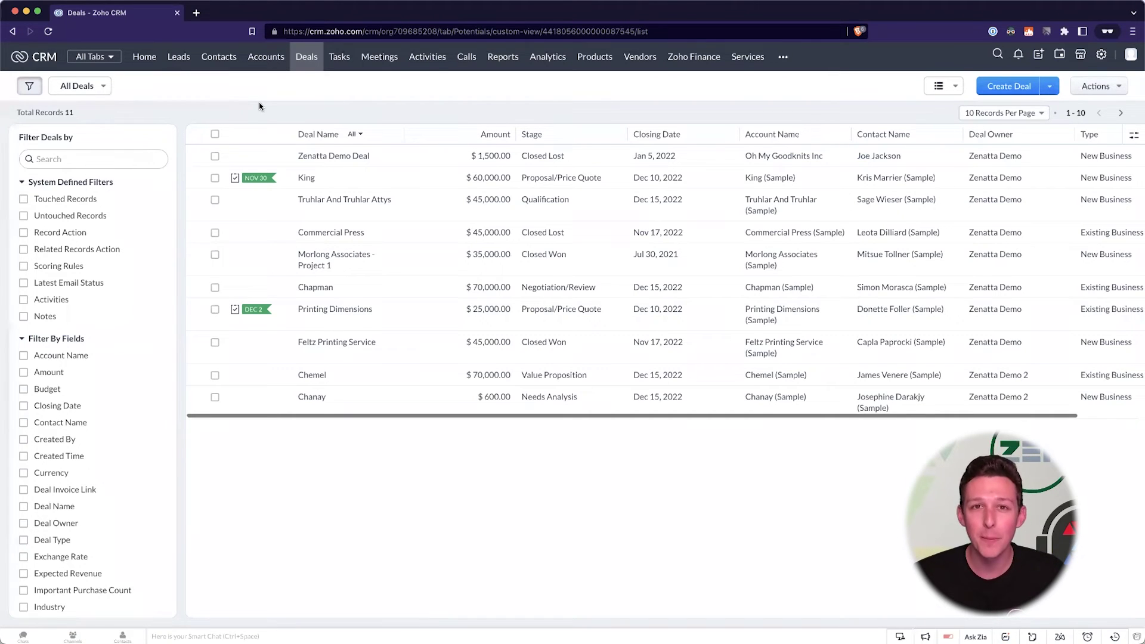
{"action": "left_click", "coordinate": [90, 86]}
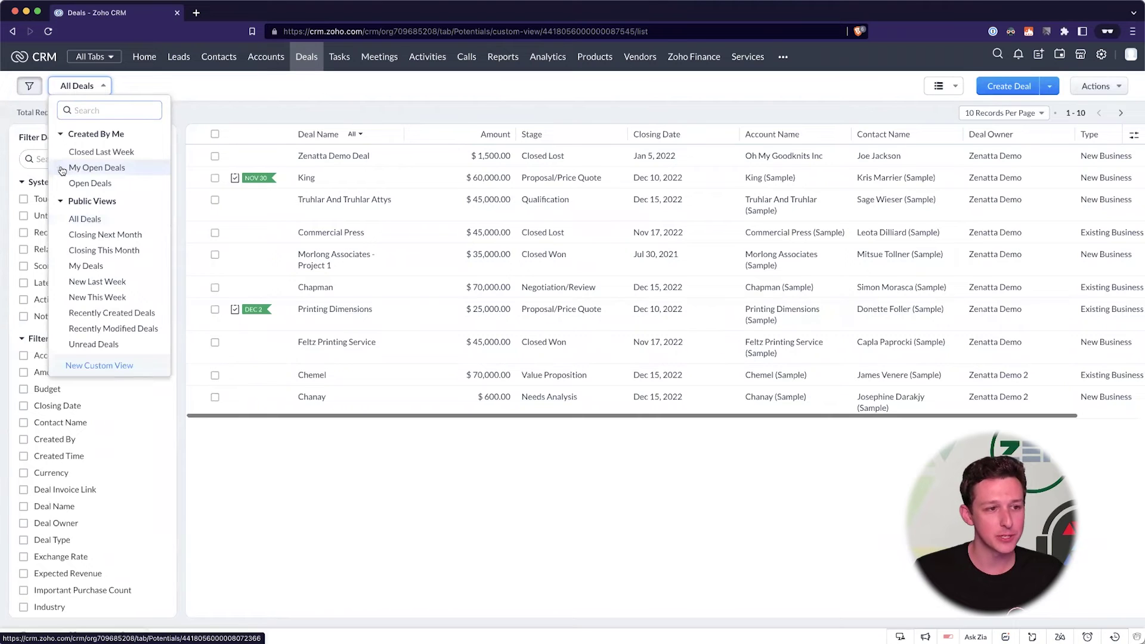
Star My Open Deals and Closed Last Week as favourite views
{"action": "scroll", "coordinate": [62, 171], "scroll_direction": "up", "scroll_amount": 5}
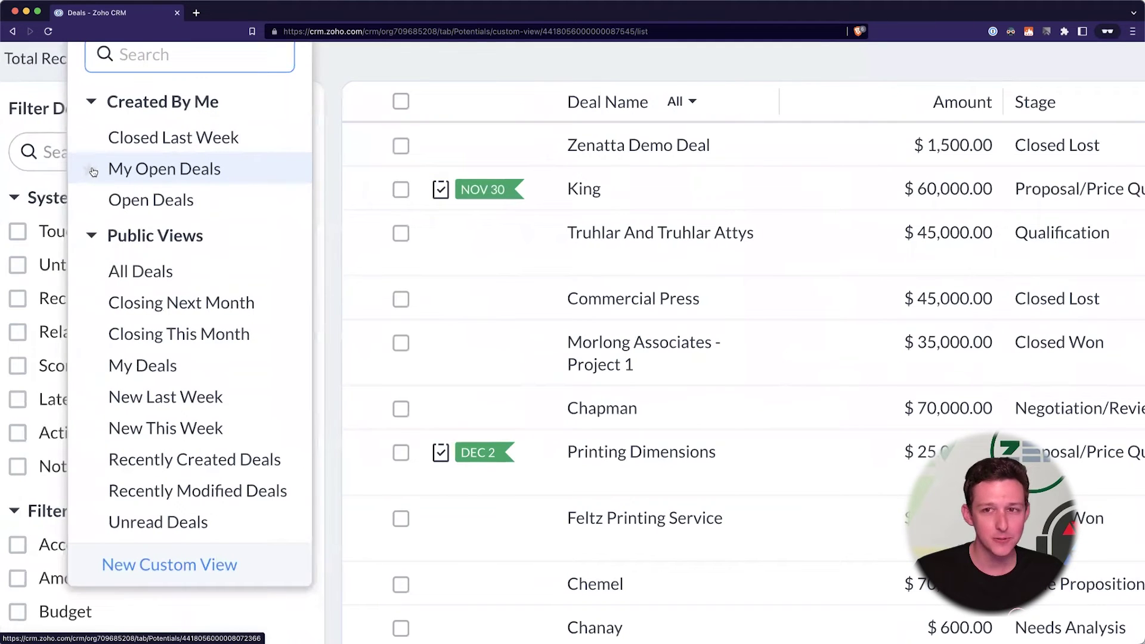
{"action": "left_click", "coordinate": [91, 171]}
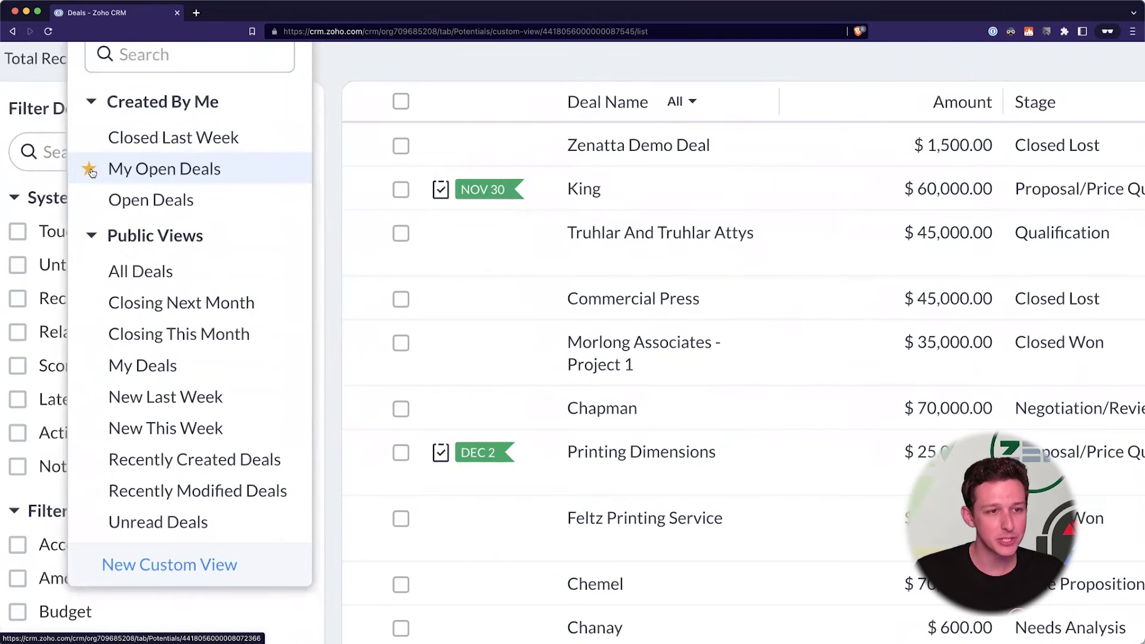
{"action": "scroll", "coordinate": [153, 255], "scroll_direction": "up", "scroll_amount": 1}
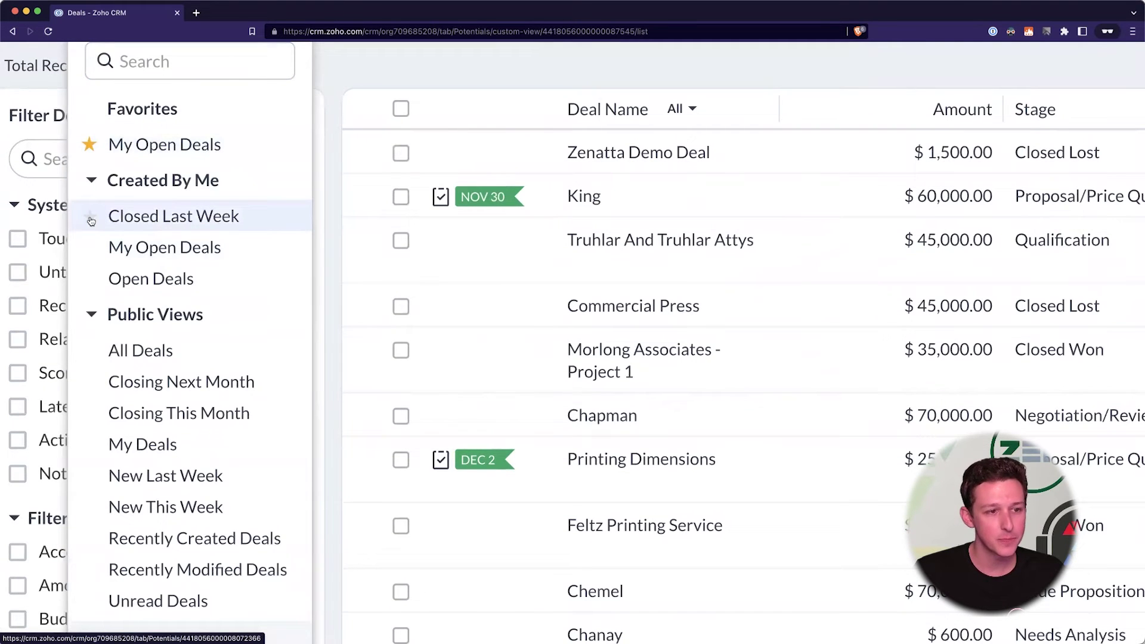
{"action": "left_click", "coordinate": [90, 217]}
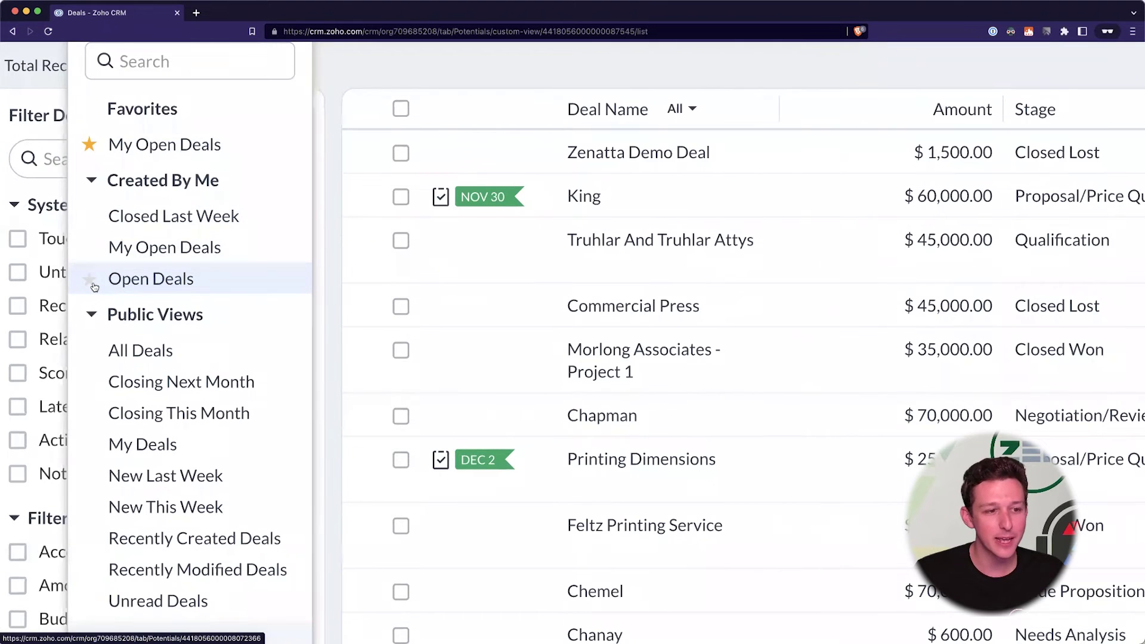
Check the favourites in the views list and switch to the My Open Deals view
{"action": "scroll", "coordinate": [94, 288], "scroll_direction": "down", "scroll_amount": 2}
{"action": "scroll", "coordinate": [94, 288], "scroll_direction": "down", "scroll_amount": 5}
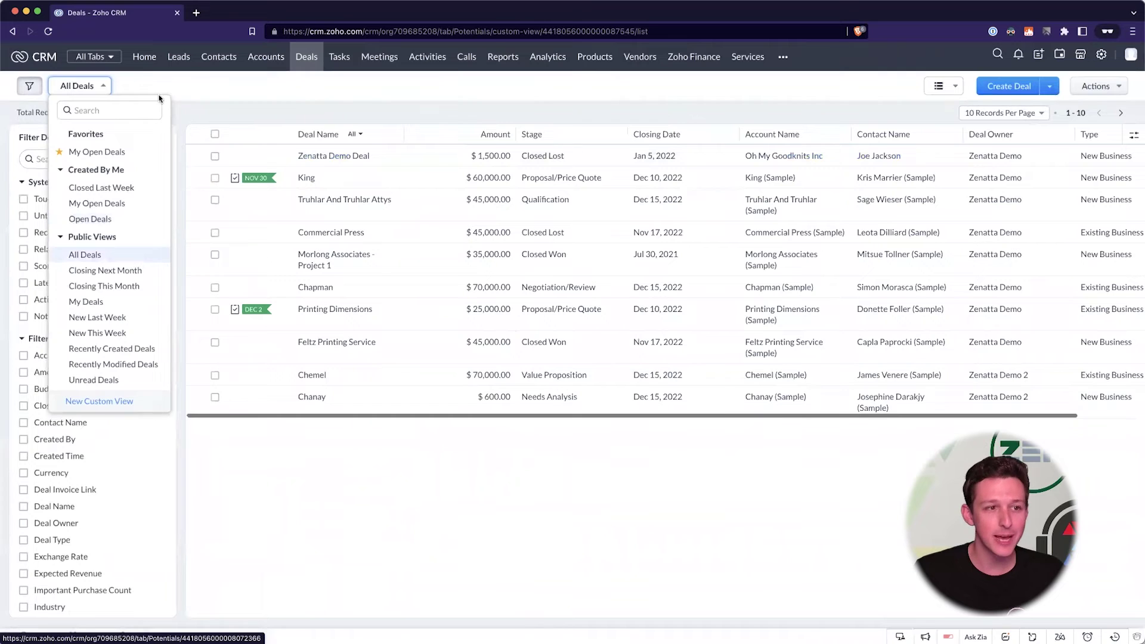
{"action": "left_click", "coordinate": [59, 188]}
{"action": "left_click", "coordinate": [77, 86]}
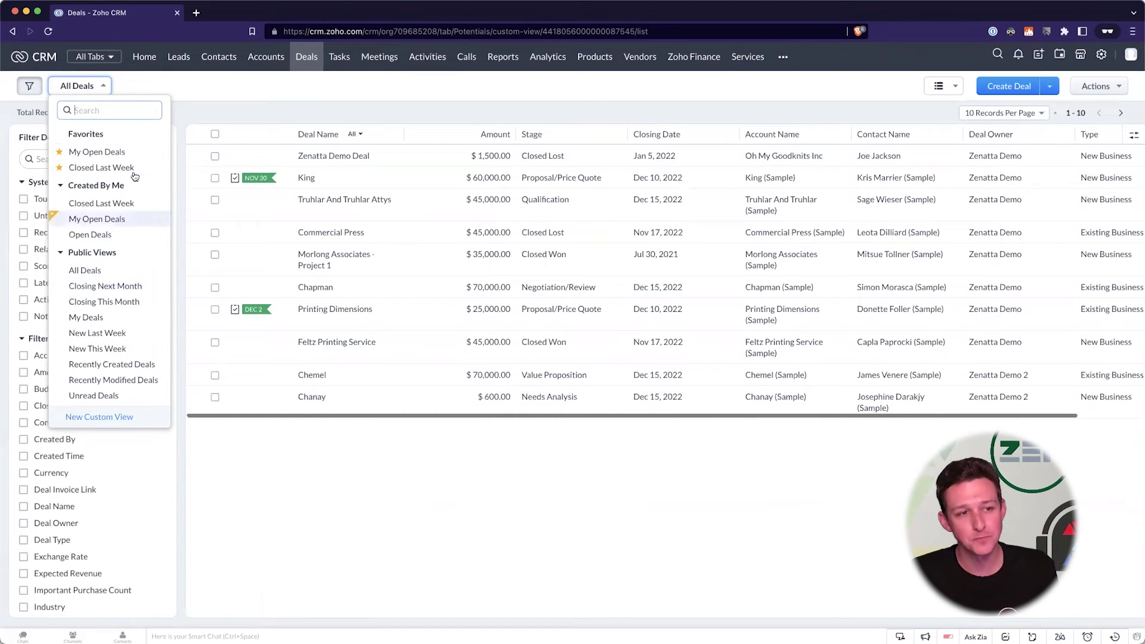
{"action": "left_click", "coordinate": [127, 153]}
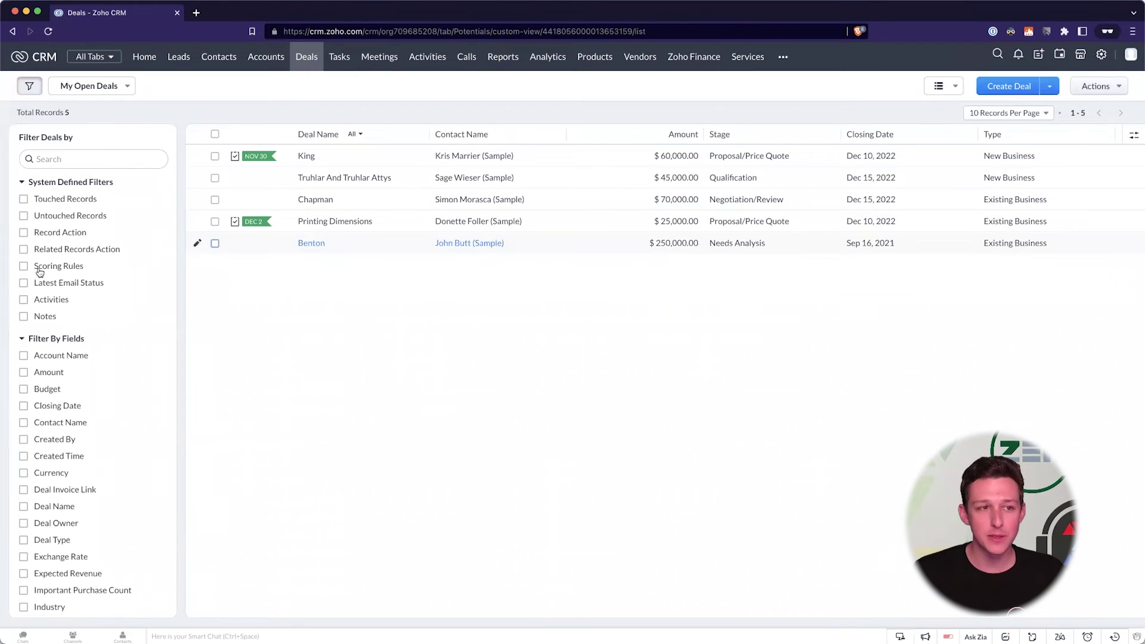
Collapse the System Defined Filters section and start searching the filterable fields
{"action": "left_click", "coordinate": [115, 88]}
{"action": "left_click", "coordinate": [269, 99]}
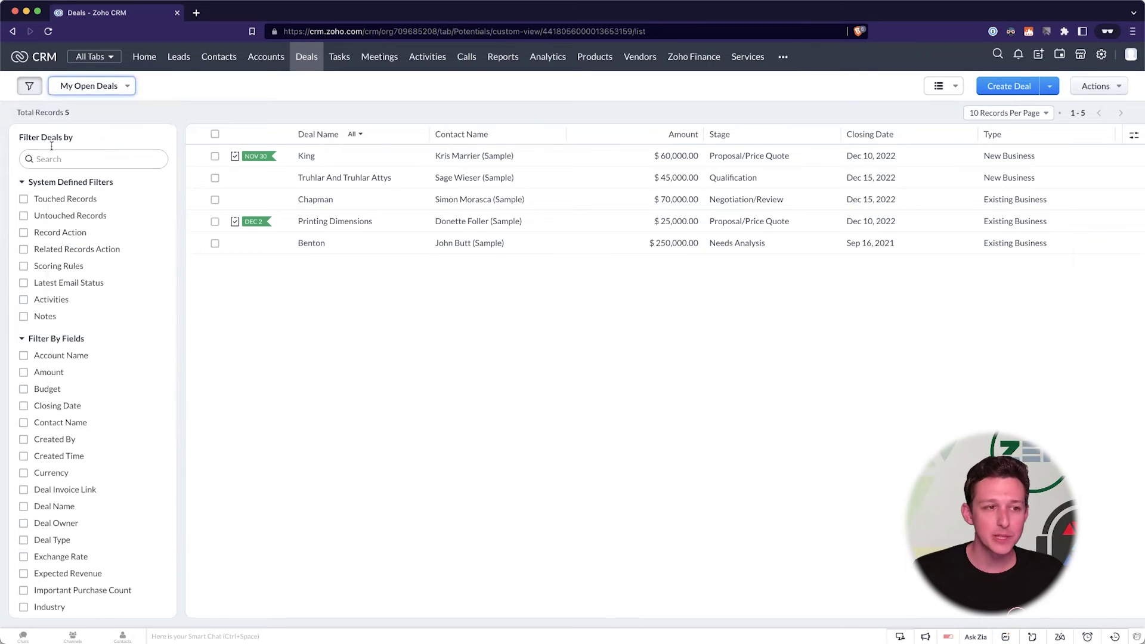
{"action": "left_click", "coordinate": [72, 183]}
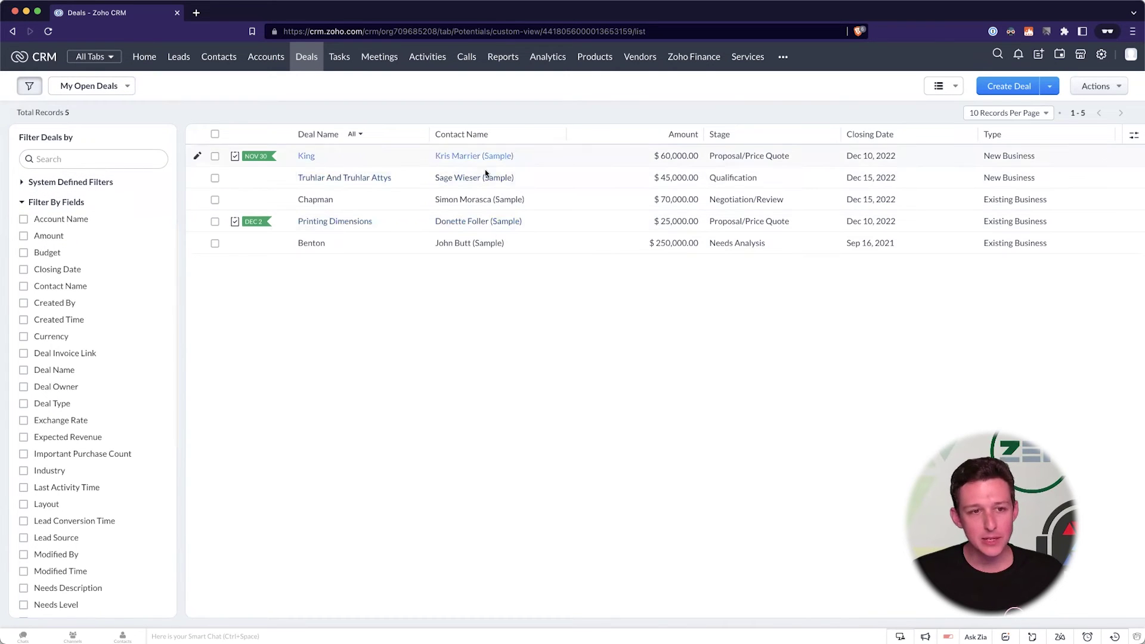
{"action": "left_click", "coordinate": [142, 160]}
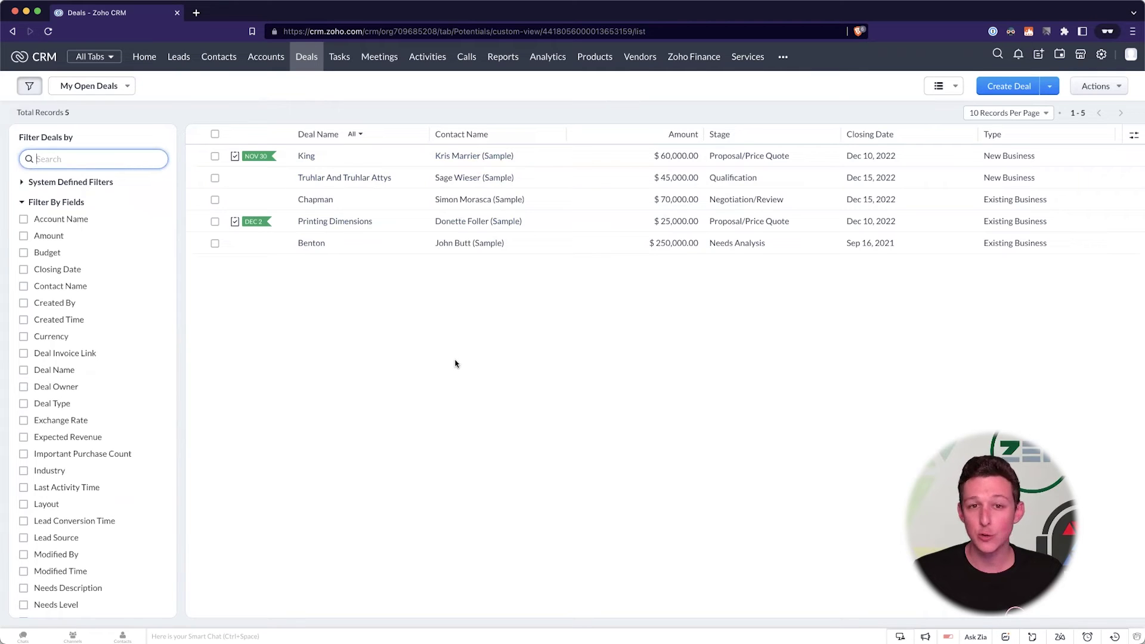
Filter My Open Deals by Type is New Business, narrowing it to 2 deals
{"action": "type", "text": "typ"}
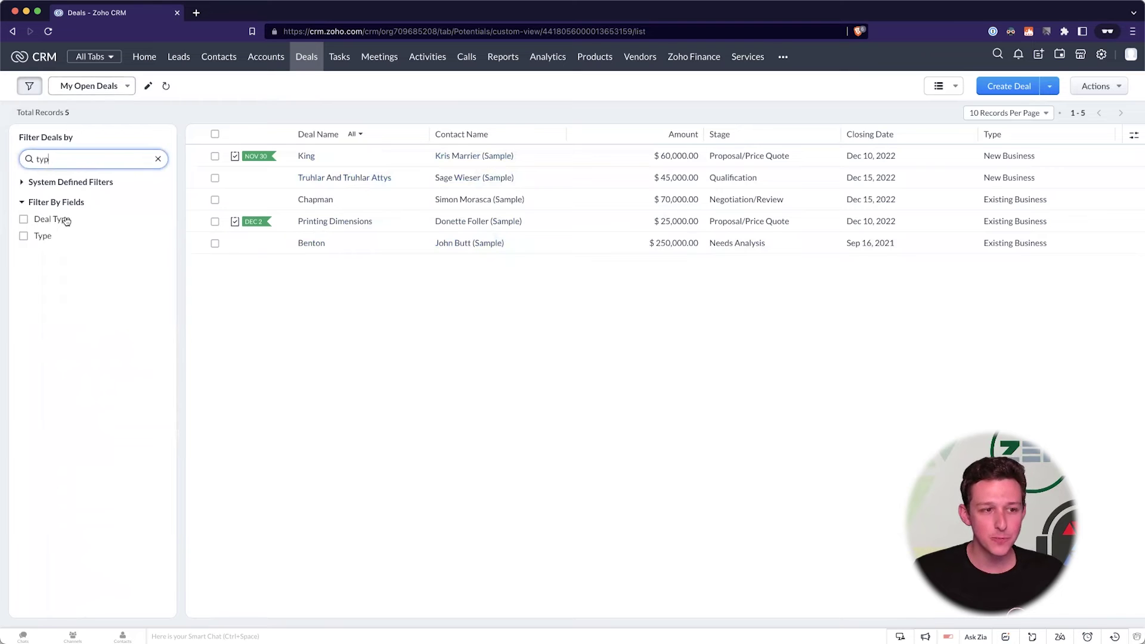
{"action": "left_click", "coordinate": [45, 239]}
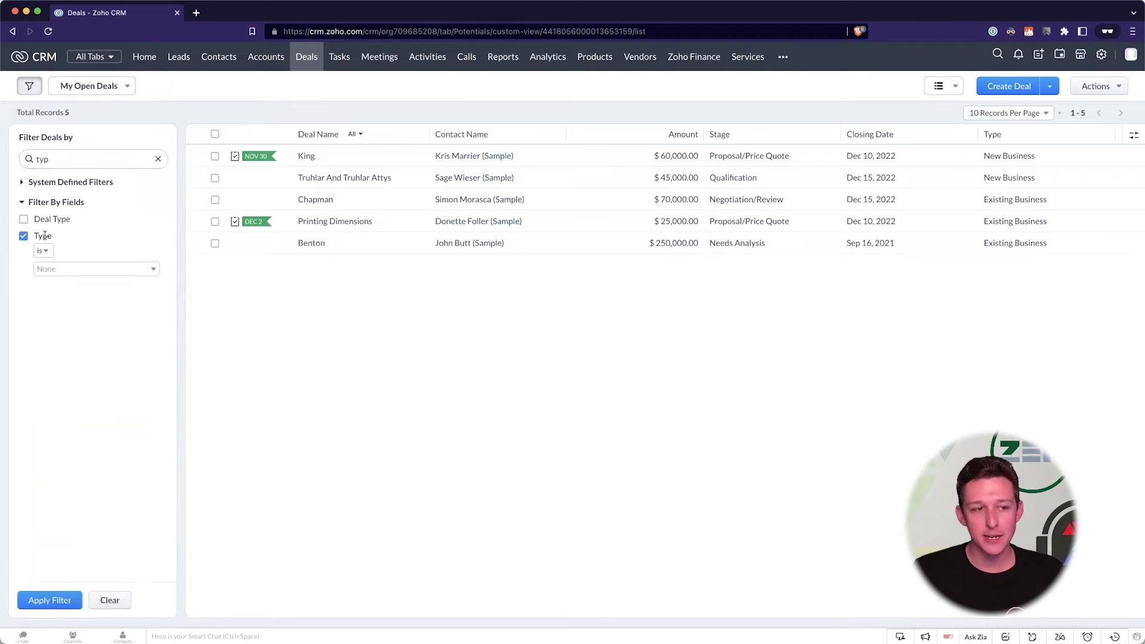
{"action": "left_click", "coordinate": [53, 269]}
{"action": "left_click", "coordinate": [61, 308]}
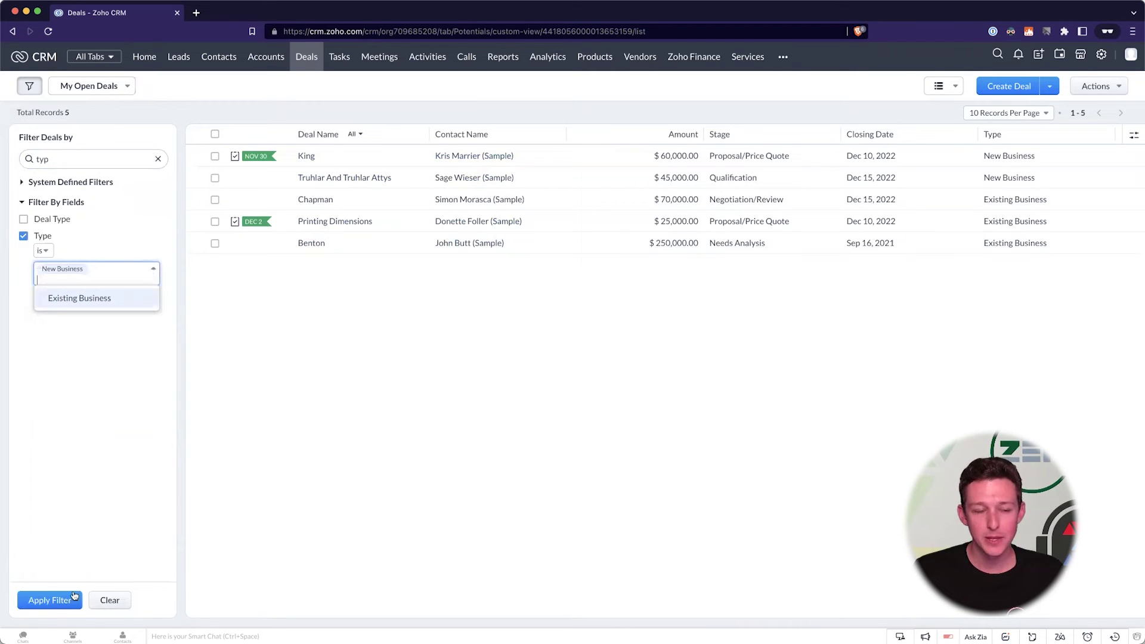
{"action": "left_click", "coordinate": [61, 602]}
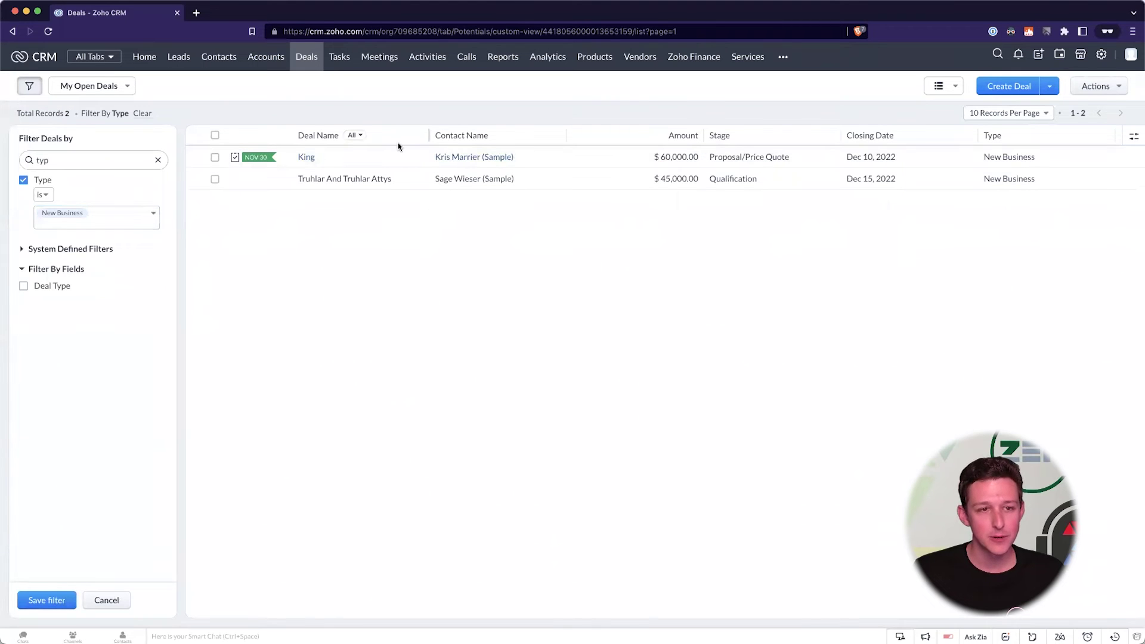
Save this filter under the name 'New Business'
{"action": "left_click", "coordinate": [37, 600]}
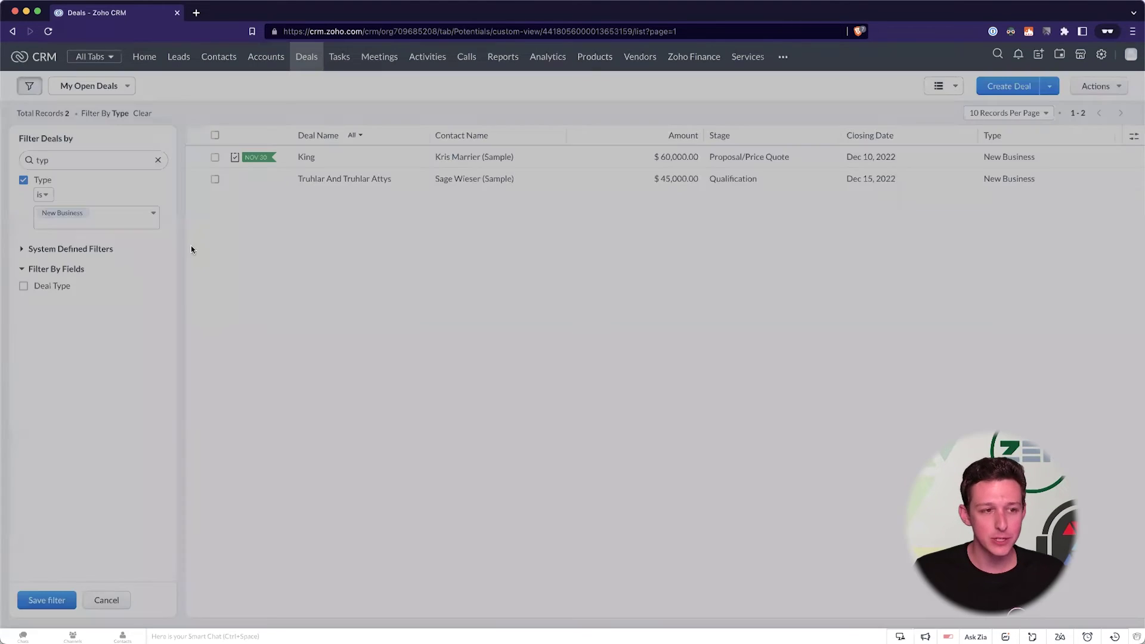
{"action": "type", "text": "NEw Busine"}
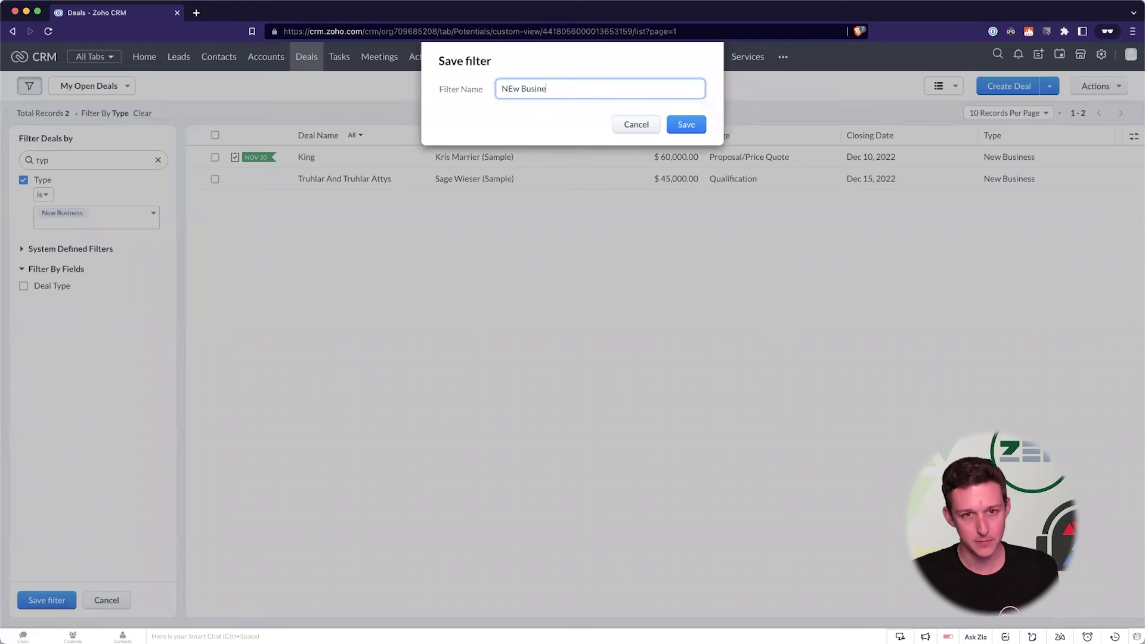
{"action": "key", "text": "BackSpace"}
{"action": "key", "text": "BackSpace"}
{"action": "key", "text": "BackSpace"}
{"action": "key", "text": "BackSpace"}
{"action": "key", "text": "BackSpace"}
{"action": "key", "text": "BackSpace"}
{"action": "key", "text": "BackSpace"}
{"action": "key", "text": "BackSpace"}
{"action": "key", "text": "BackSpace"}
{"action": "type", "text": "ew Busi"}
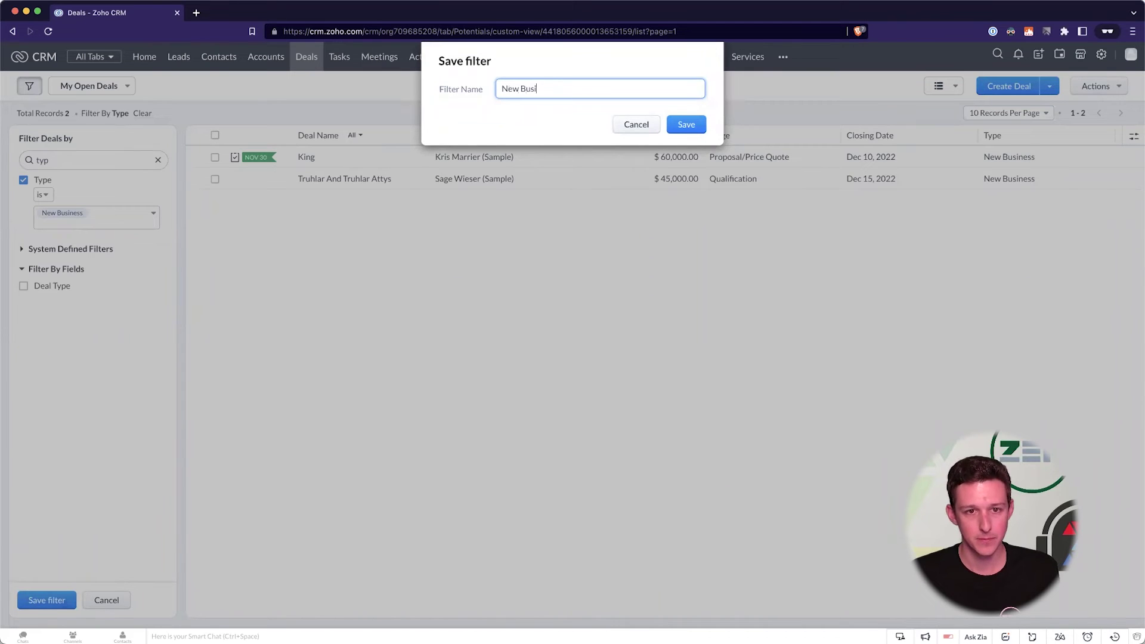
{"action": "type", "text": "ness"}
{"action": "key", "text": "Return"}
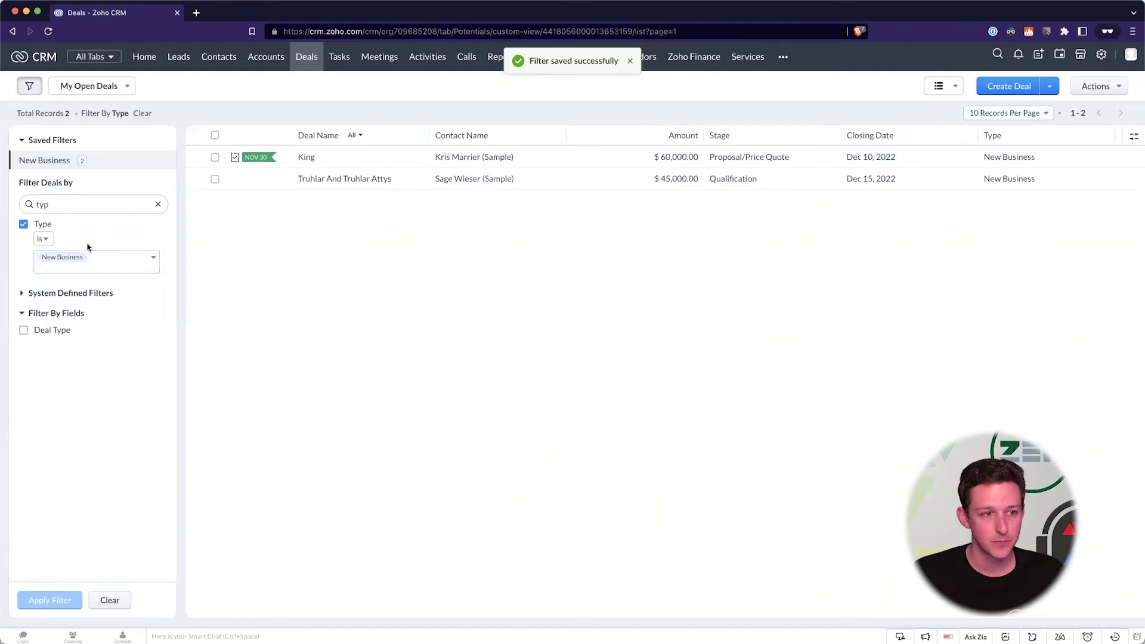
Change the Type filter to Existing Business and apply it, showing 3 deals
{"action": "left_click", "coordinate": [84, 256]}
{"action": "left_click", "coordinate": [43, 226]}
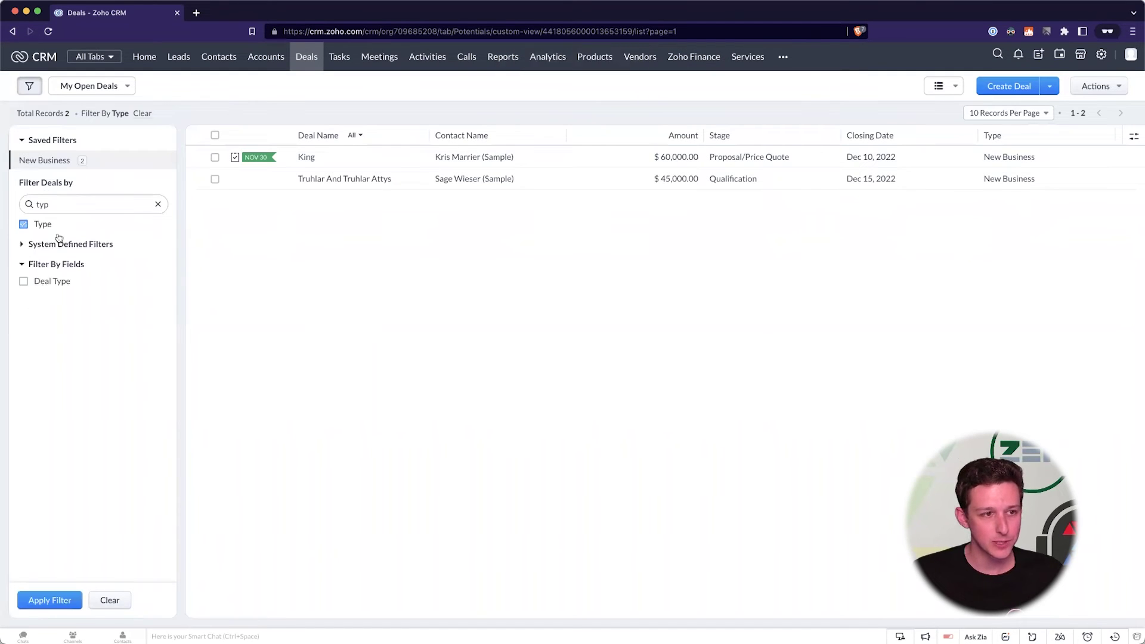
{"action": "left_click", "coordinate": [44, 224]}
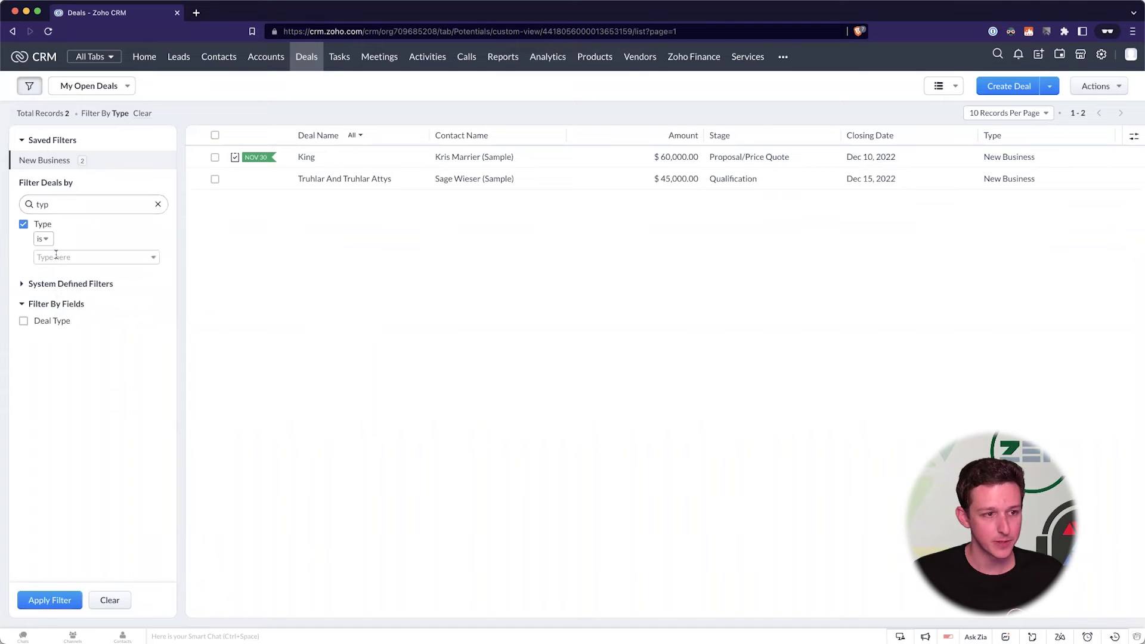
{"action": "left_click", "coordinate": [56, 255]}
{"action": "left_click", "coordinate": [64, 278]}
{"action": "left_click", "coordinate": [60, 599]}
Save it as a new filter named 'Existing Business' and clear the field search
{"action": "left_click", "coordinate": [47, 600]}
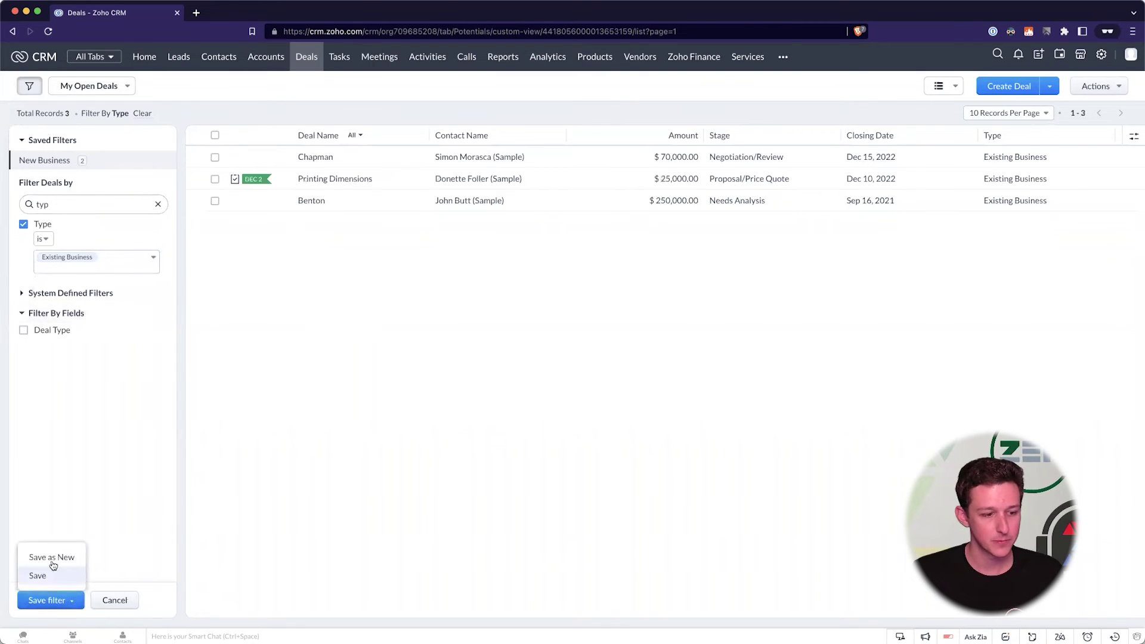
{"action": "left_click", "coordinate": [52, 558]}
{"action": "type", "text": "Existing Business"}
{"action": "left_click", "coordinate": [686, 124]}
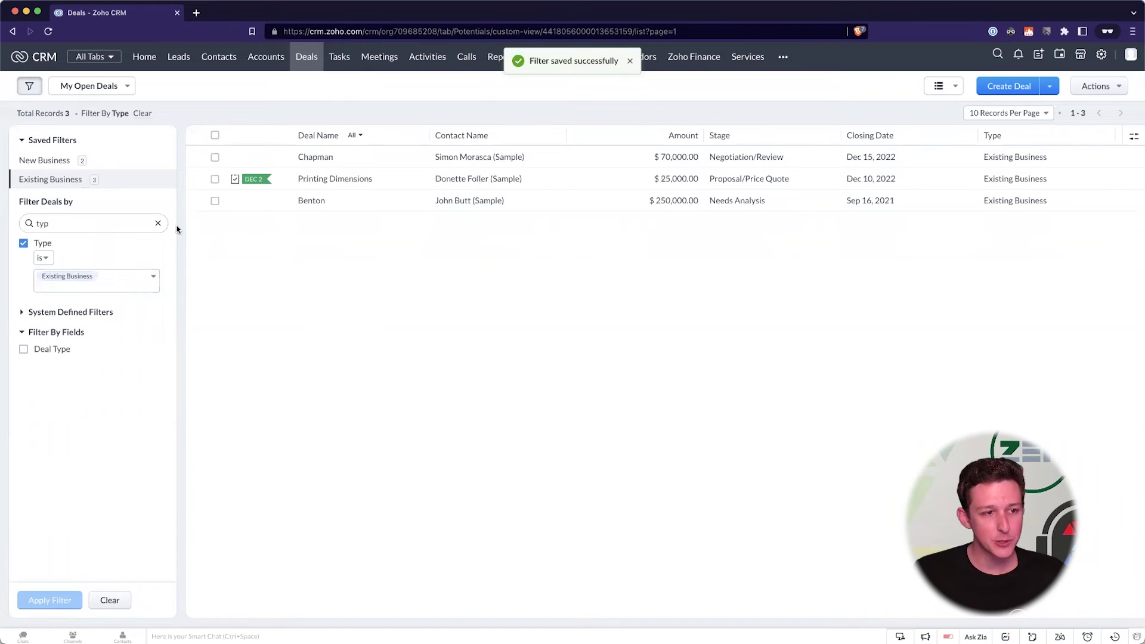
{"action": "left_click", "coordinate": [158, 223]}
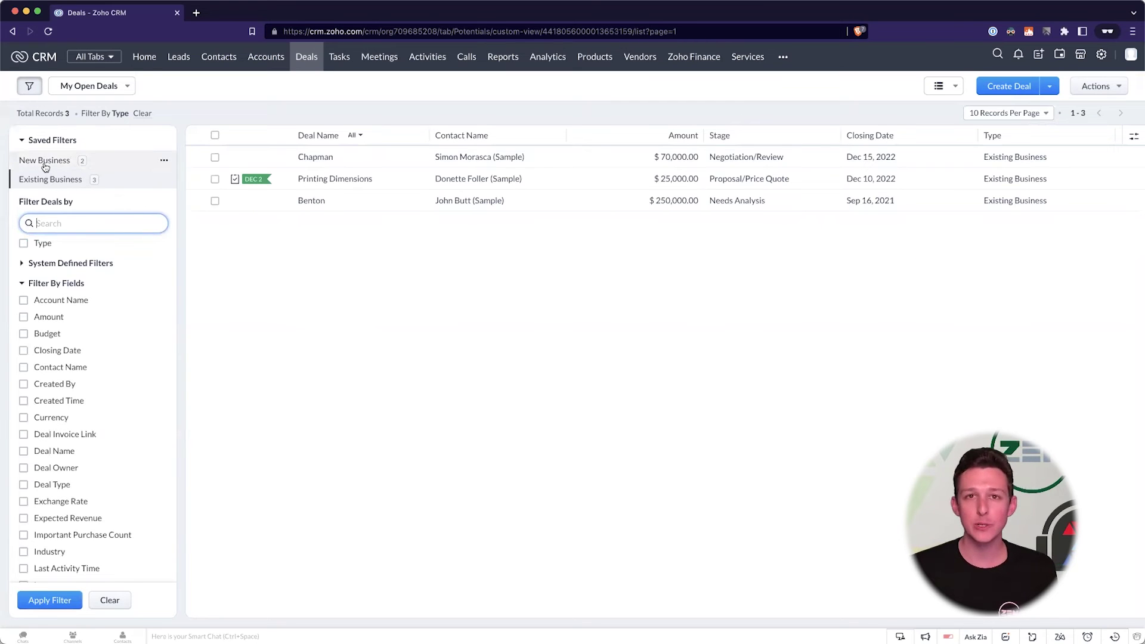
Clear the Type filter so all 5 open deals show, and review the views list
{"action": "left_click", "coordinate": [106, 598]}
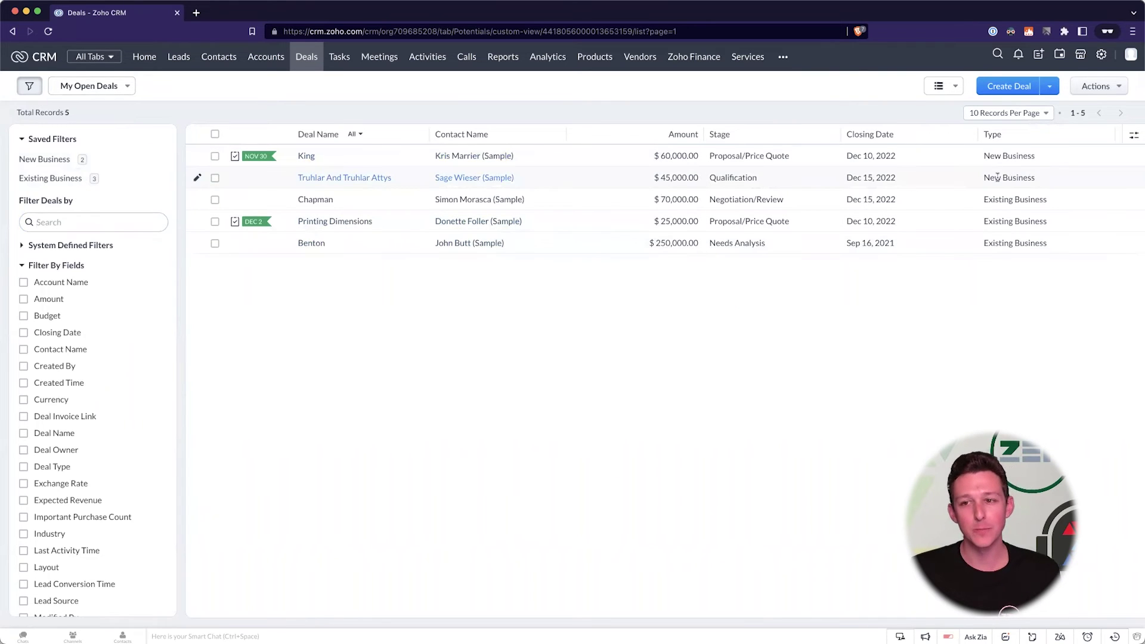
{"action": "left_click", "coordinate": [95, 86]}
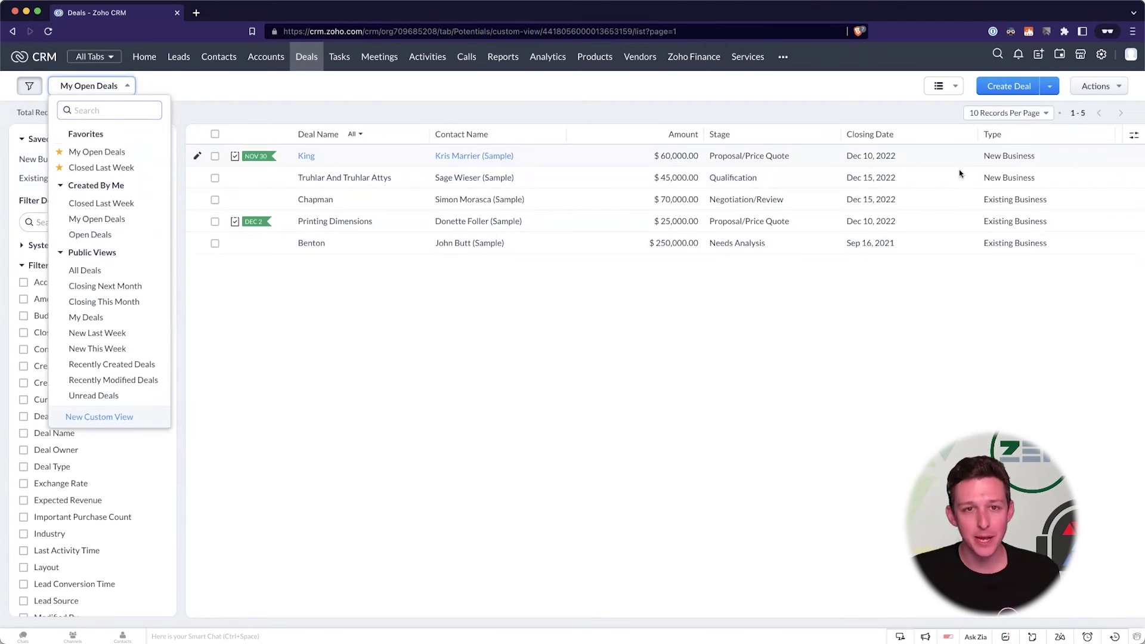
{"action": "left_click", "coordinate": [442, 117]}
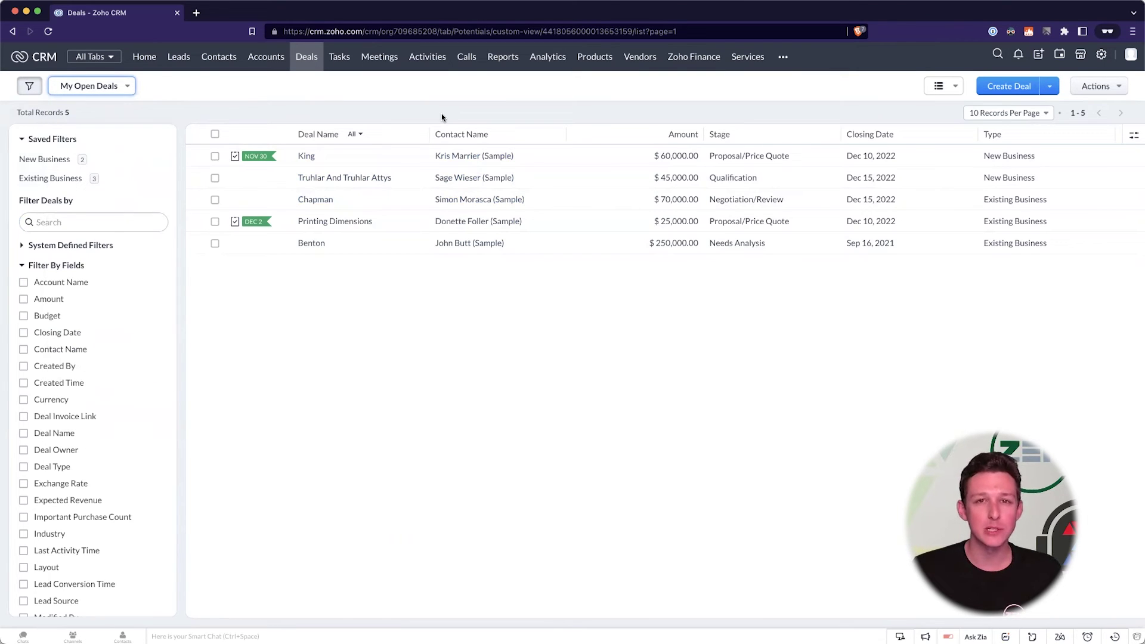
{"action": "left_click", "coordinate": [116, 90]}
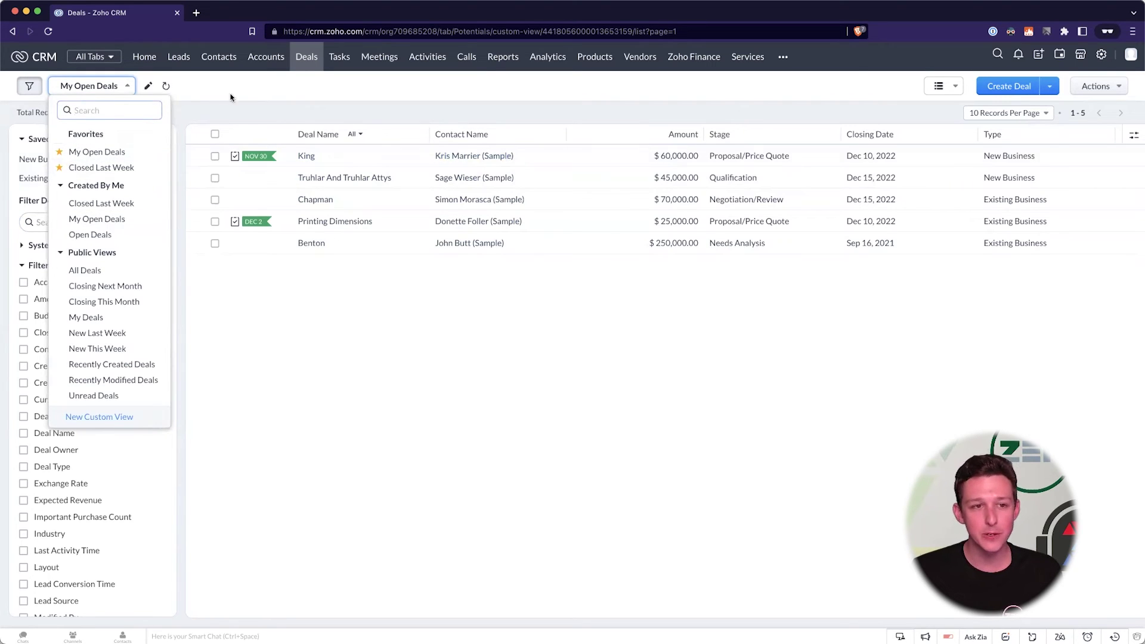
{"action": "left_click", "coordinate": [123, 86]}
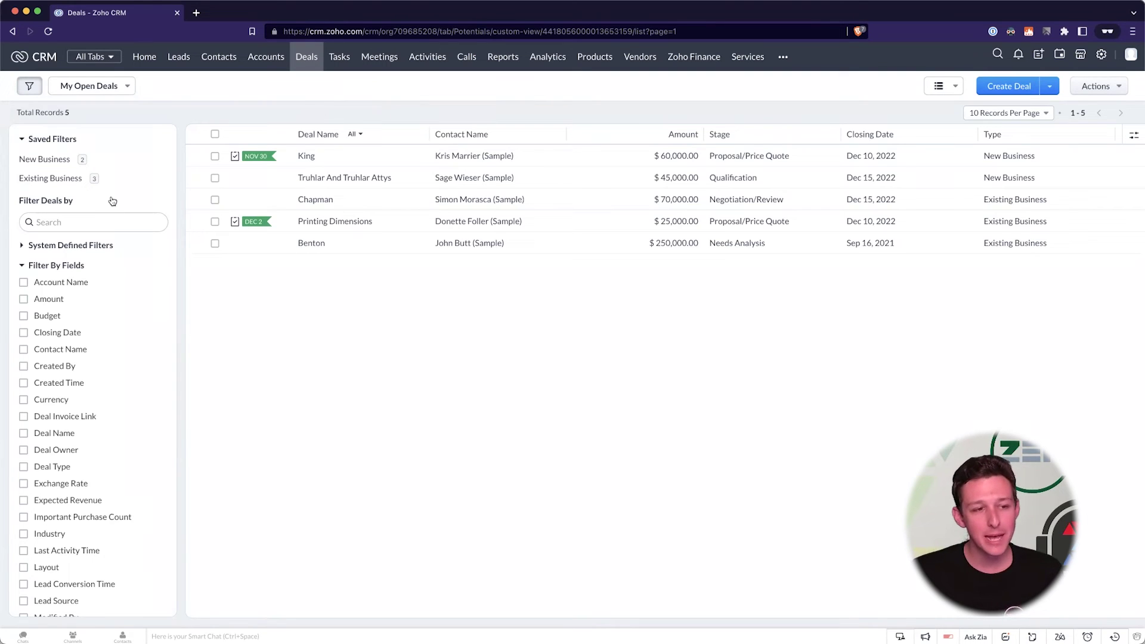
Collapse Filter By Fields and expand the System Defined Filters section
{"action": "left_click", "coordinate": [49, 266]}
{"action": "left_click", "coordinate": [63, 248]}
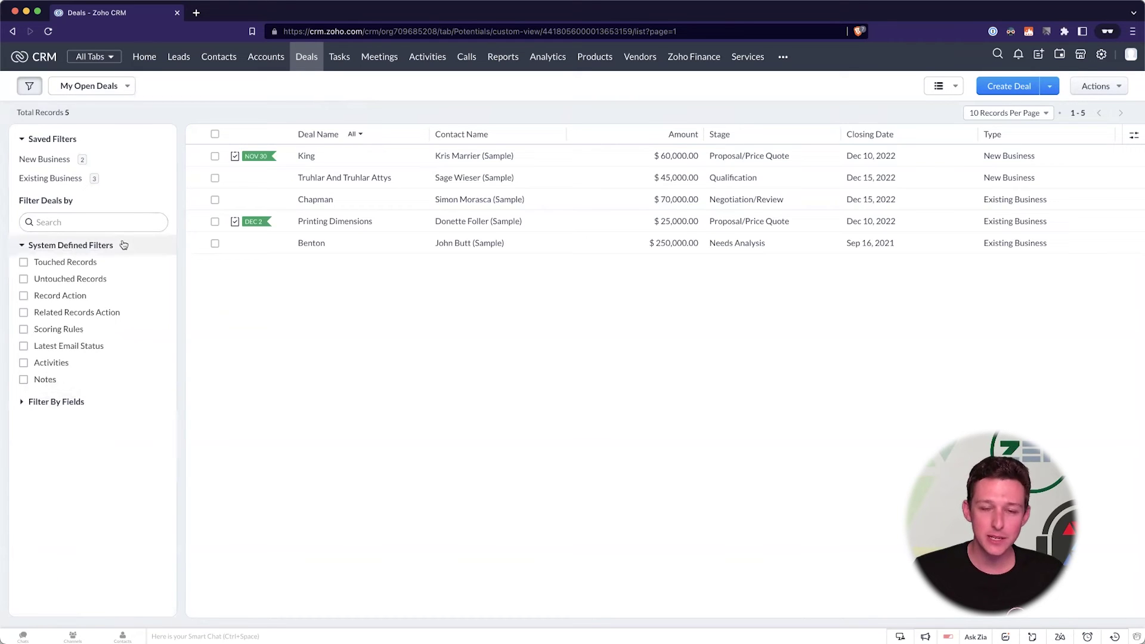
{"action": "left_click", "coordinate": [128, 88]}
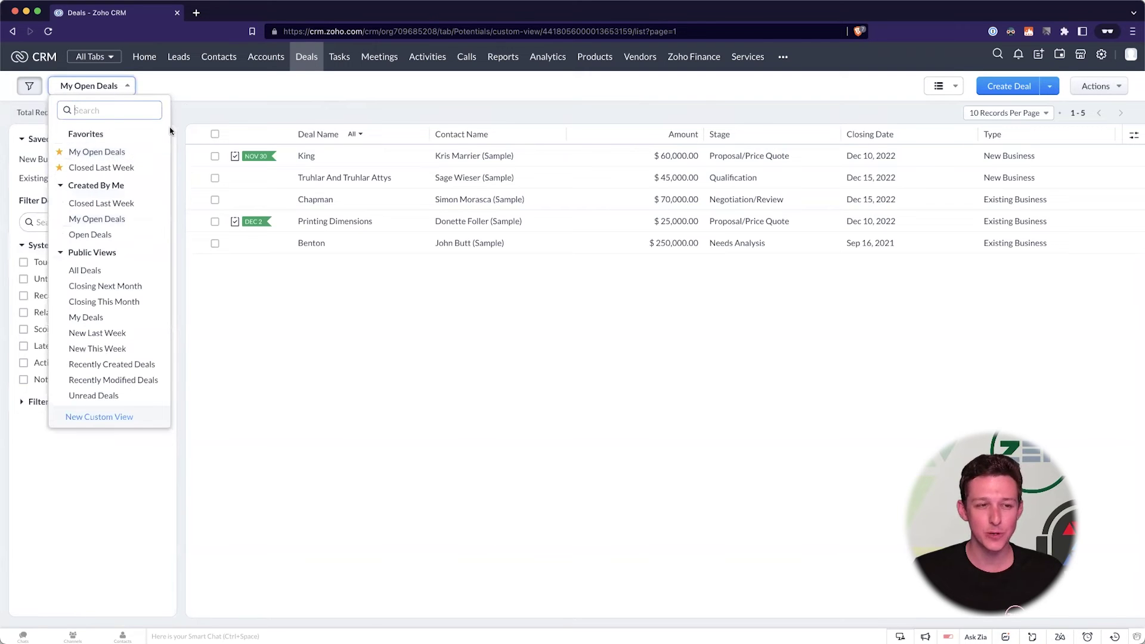
{"action": "left_click", "coordinate": [234, 107]}
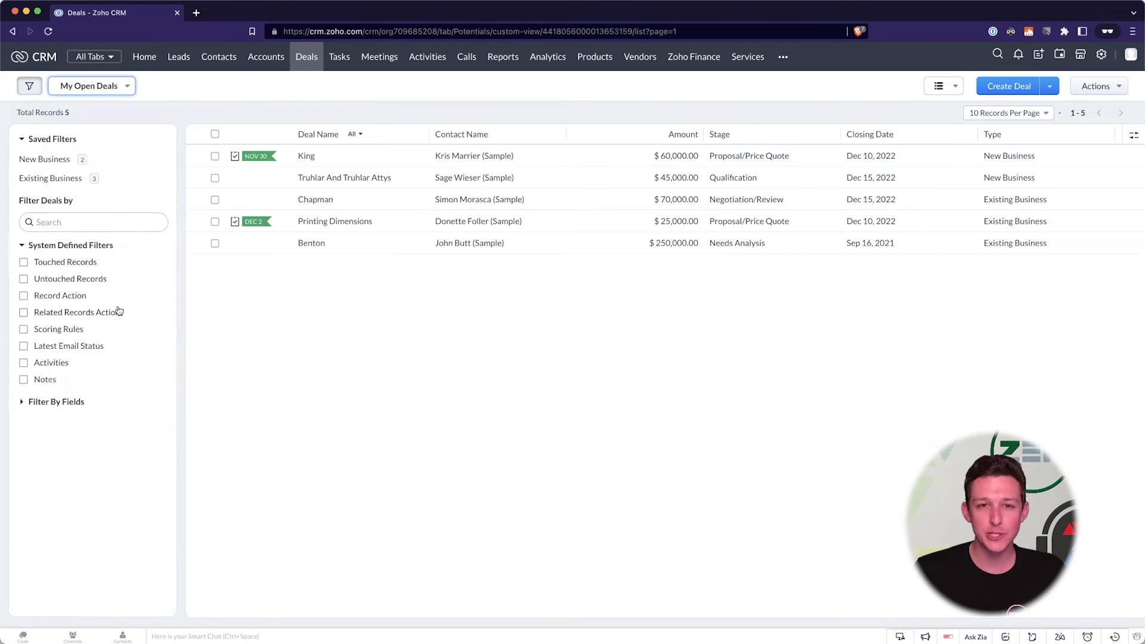
Try the Touched Records (User, User Or System) and Untouched Records filters, then remove both
{"action": "left_click", "coordinate": [87, 264]}
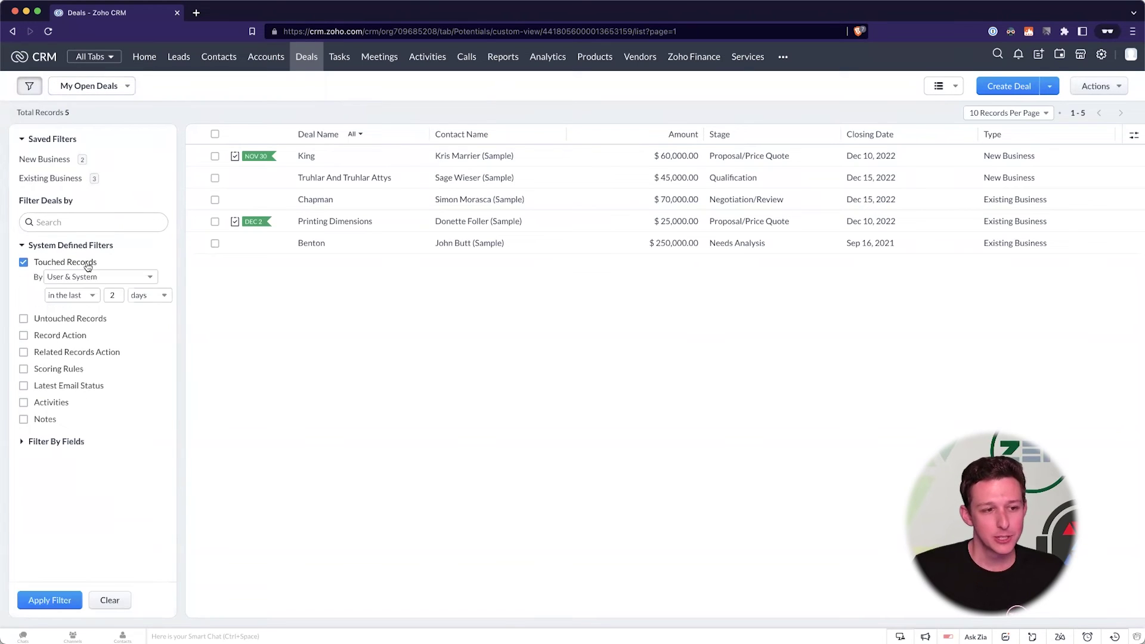
{"action": "left_click", "coordinate": [96, 278]}
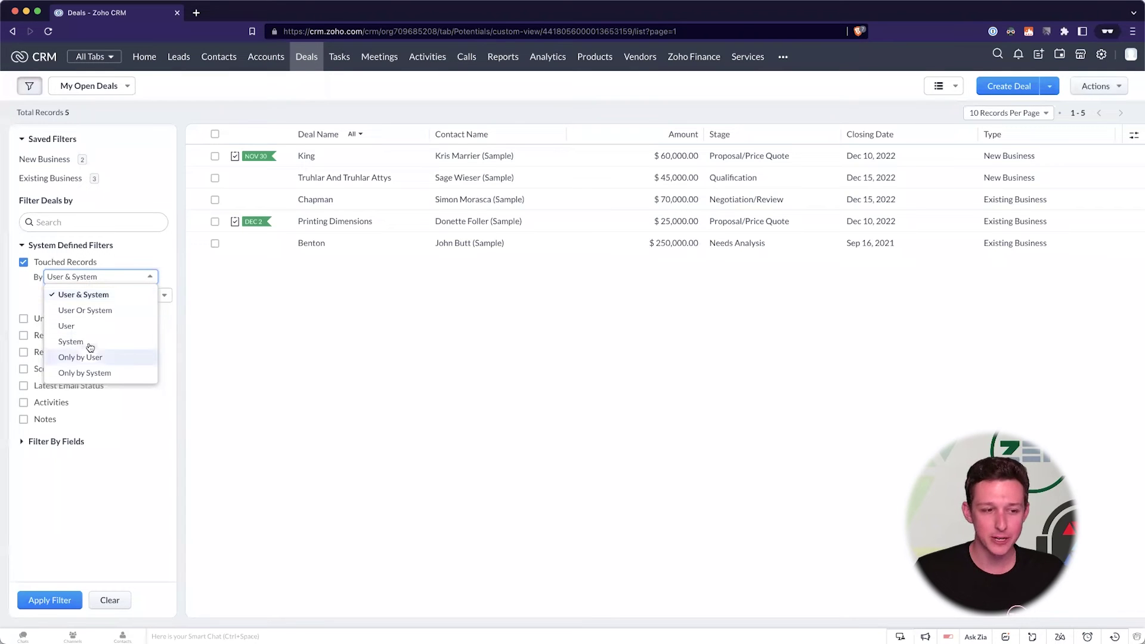
{"action": "left_click", "coordinate": [106, 326]}
{"action": "left_click", "coordinate": [132, 281]}
{"action": "left_click", "coordinate": [123, 311]}
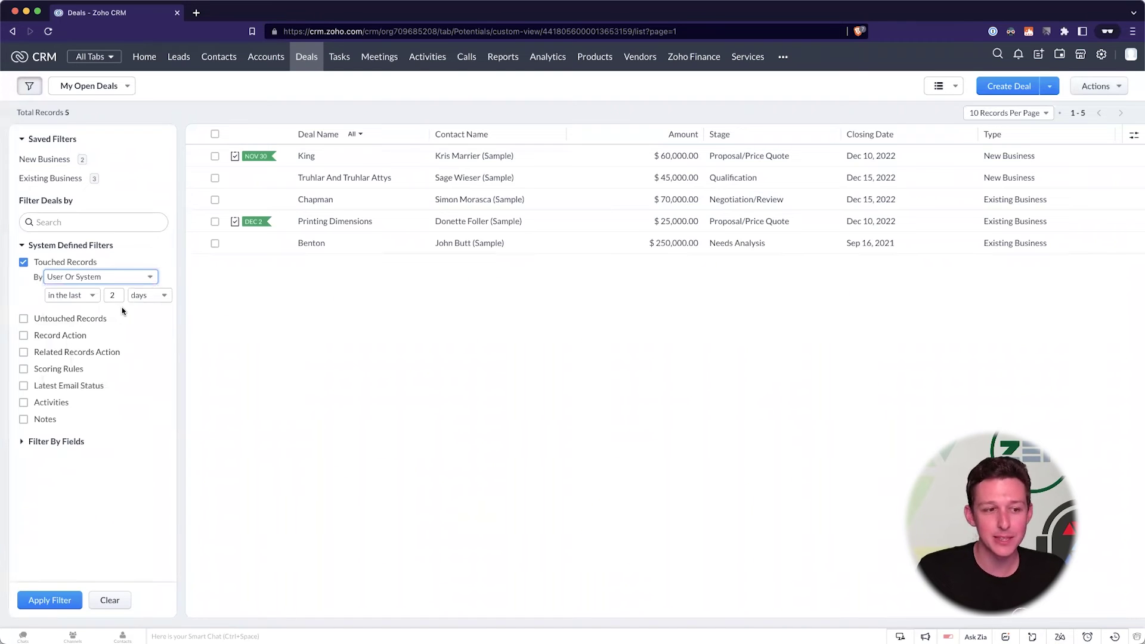
{"action": "left_click", "coordinate": [77, 263]}
{"action": "left_click", "coordinate": [79, 280]}
{"action": "left_click", "coordinate": [83, 296]}
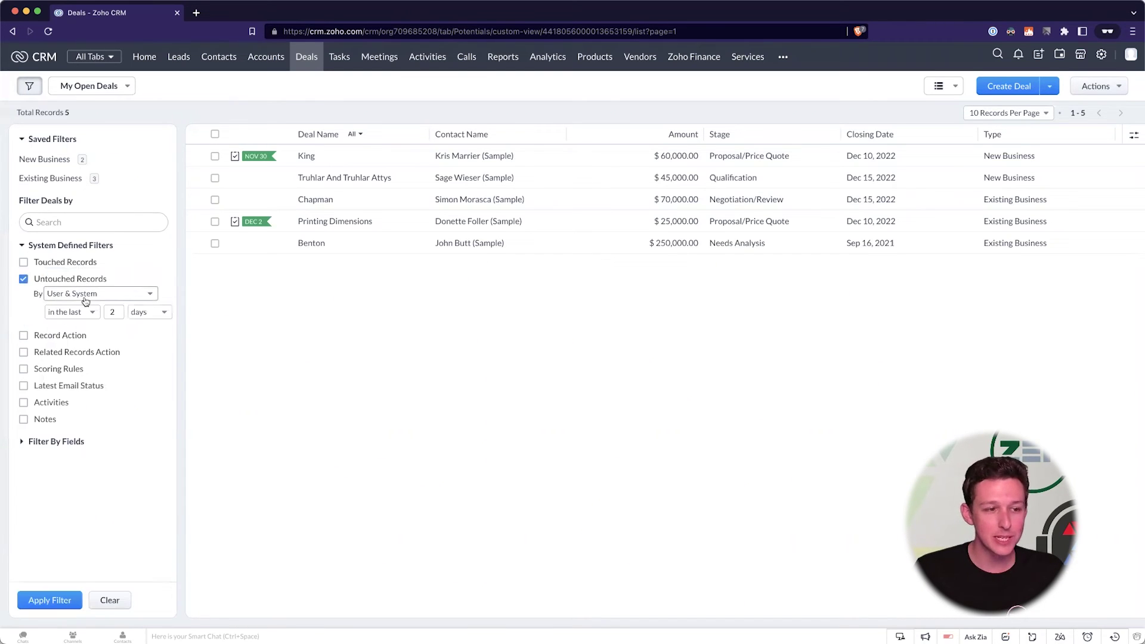
{"action": "left_click", "coordinate": [140, 181]}
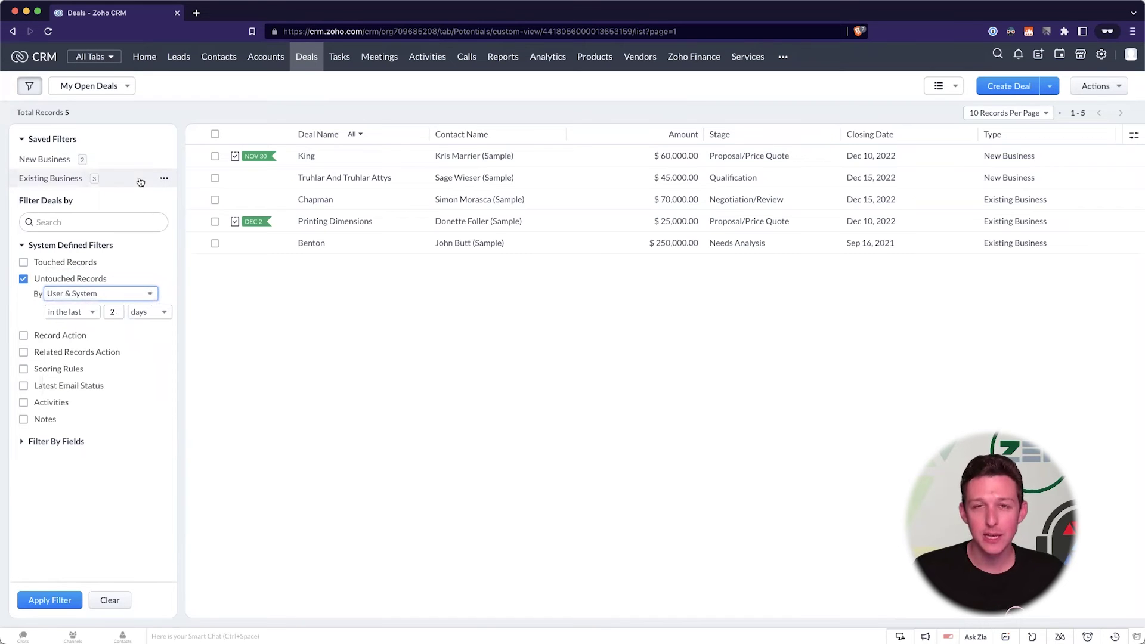
{"action": "left_click", "coordinate": [62, 284]}
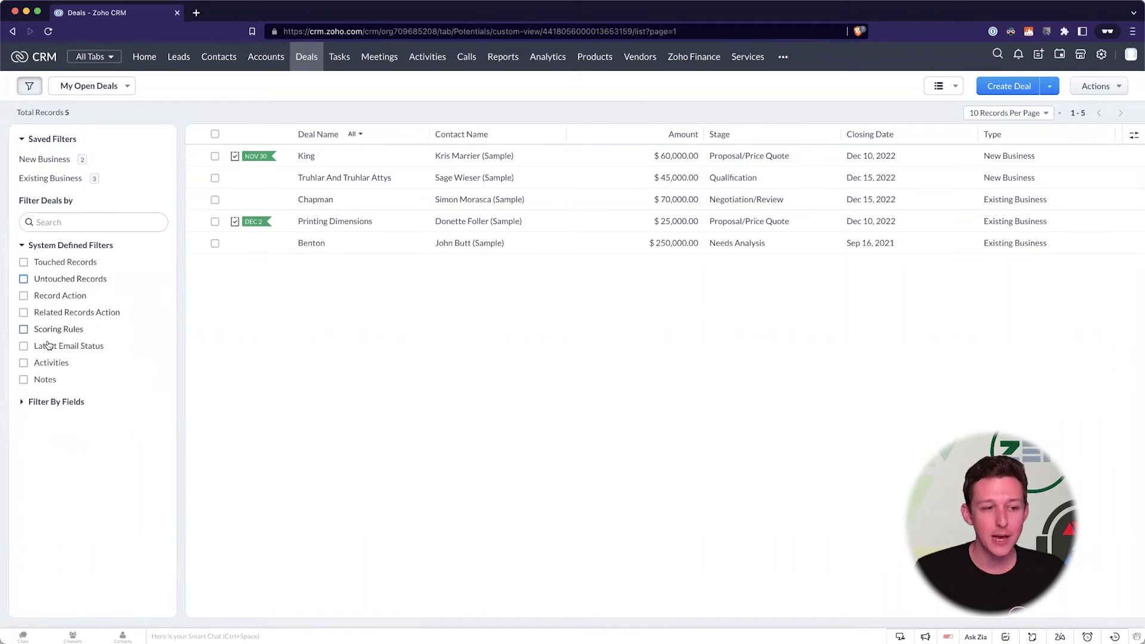
Tick the Activities filter with Activity Due left at Today + Overdue
{"action": "left_click", "coordinate": [46, 365]}
{"action": "left_click", "coordinate": [41, 477]}
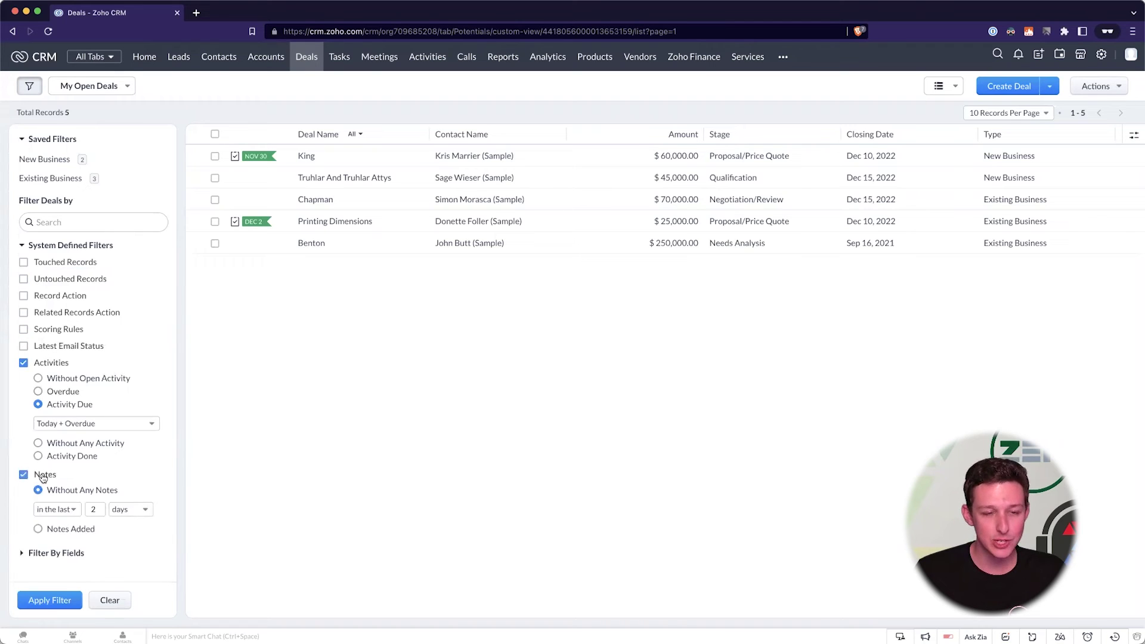
{"action": "left_click", "coordinate": [42, 476]}
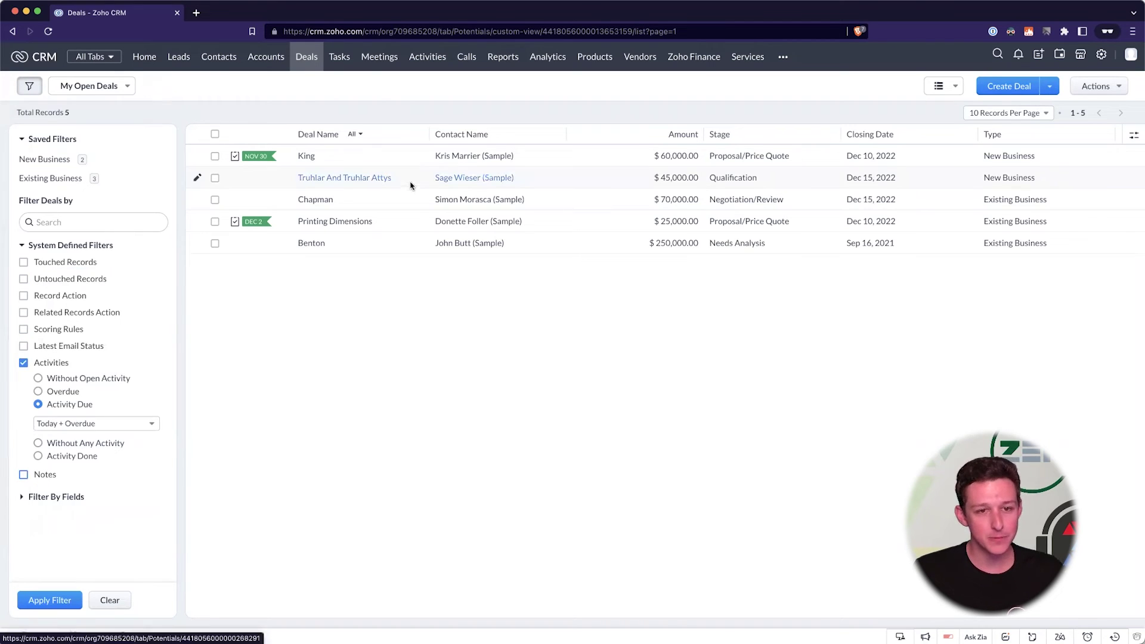
Open the King deal in a new tab, view its open activities, and return to My Open Deals
{"action": "left_click", "coordinate": [308, 157], "text": "super"}
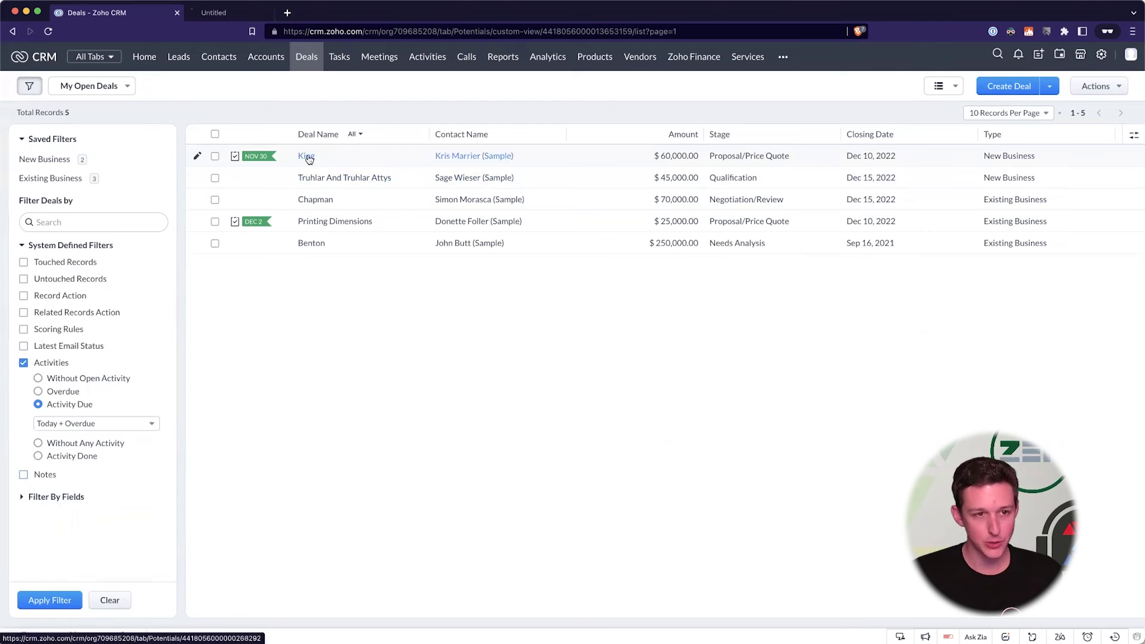
{"action": "left_click", "coordinate": [272, 13]}
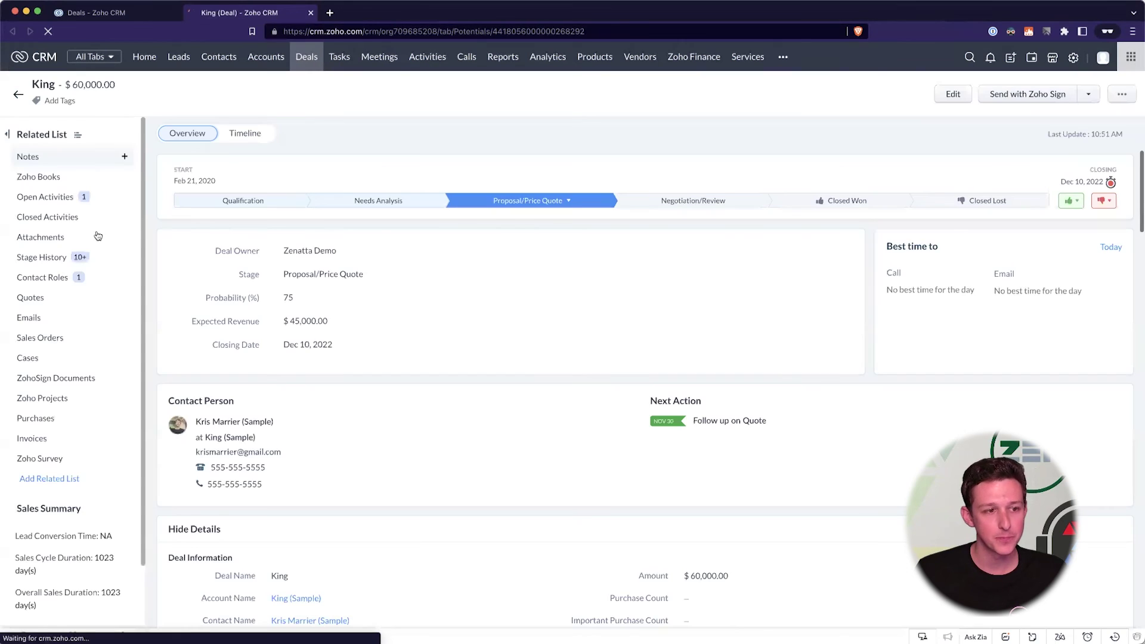
{"action": "left_click", "coordinate": [96, 201]}
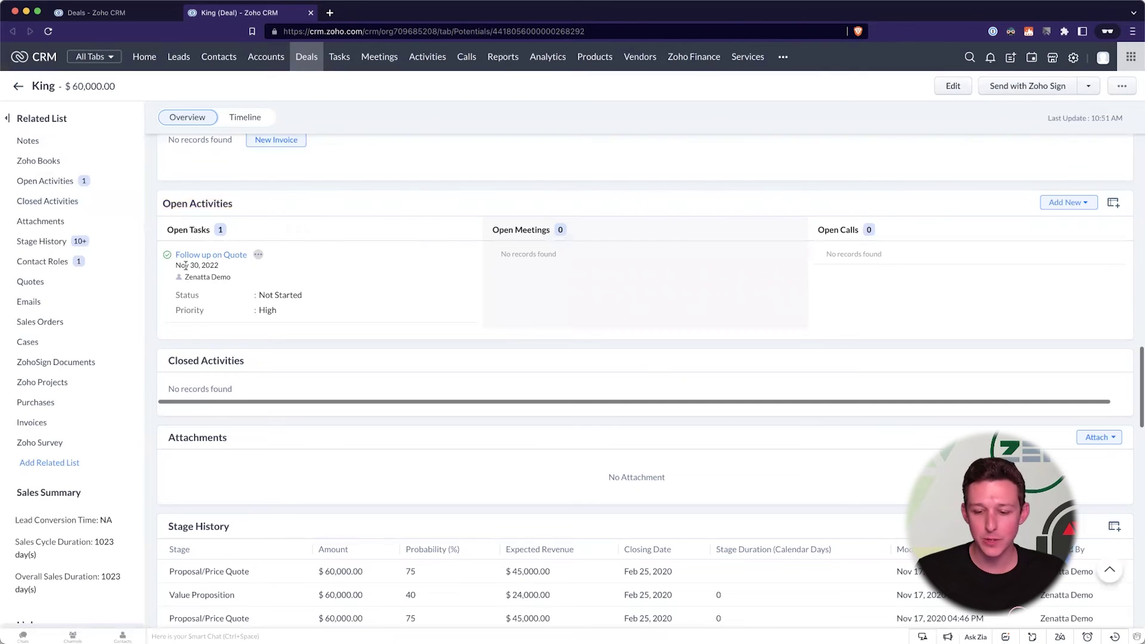
{"action": "scroll", "coordinate": [258, 141], "scroll_direction": "up", "scroll_amount": 10}
{"action": "left_click", "coordinate": [119, 13]}
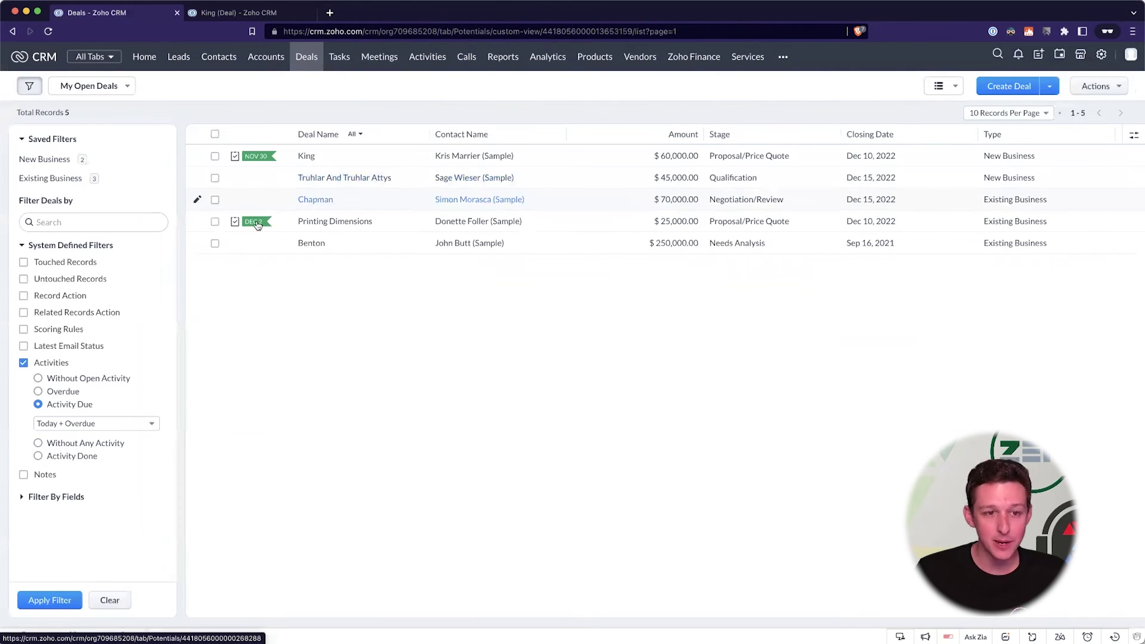
Try Activity Due with Next 7 days, then switch the Activities filter to Without Open Activity
{"action": "mouse_move", "coordinate": [254, 225]}
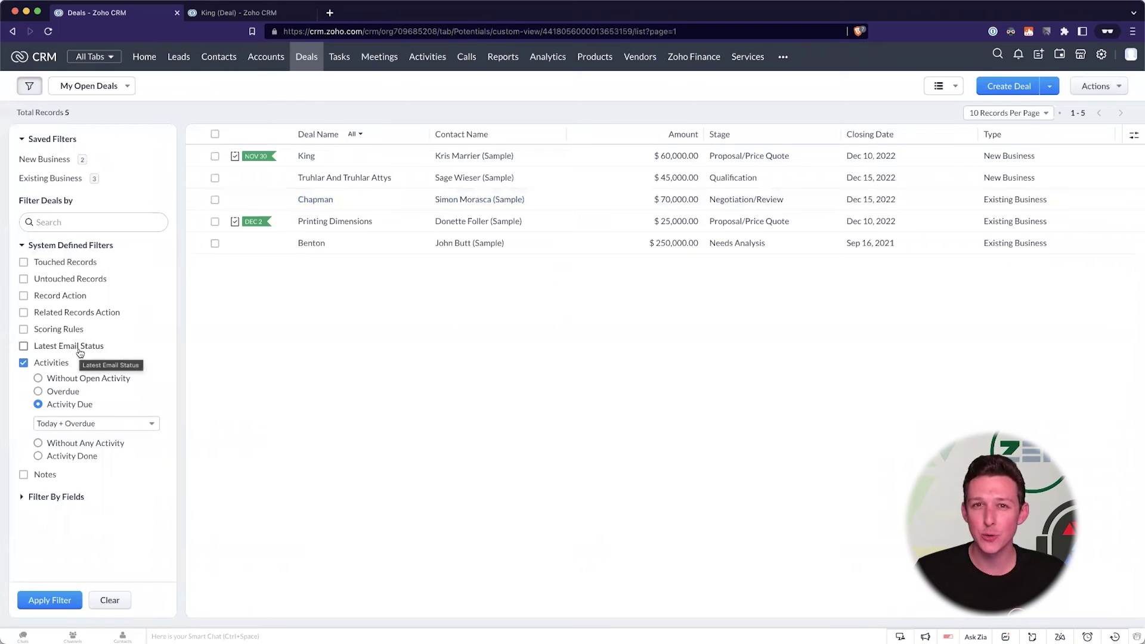
{"action": "left_click", "coordinate": [70, 425]}
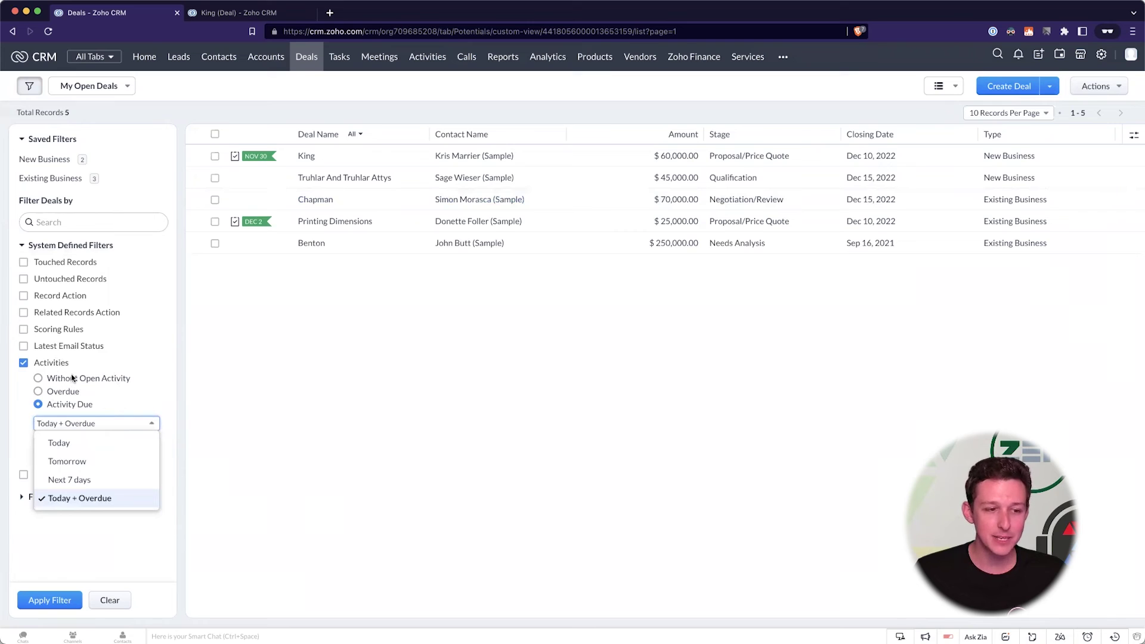
{"action": "left_click", "coordinate": [18, 386]}
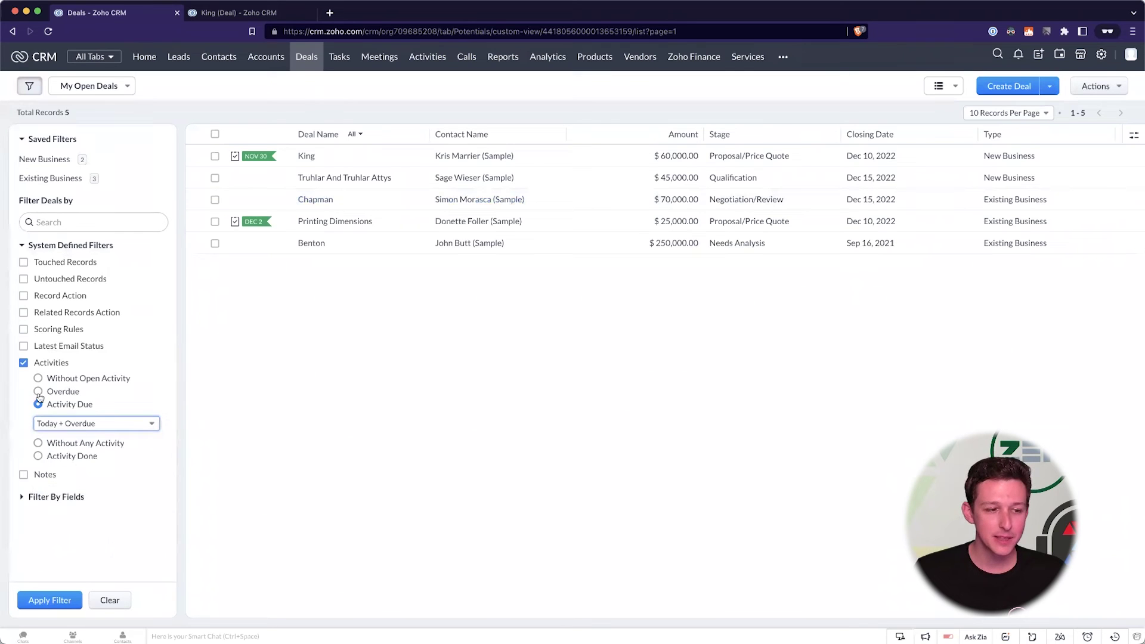
{"action": "left_click", "coordinate": [80, 424]}
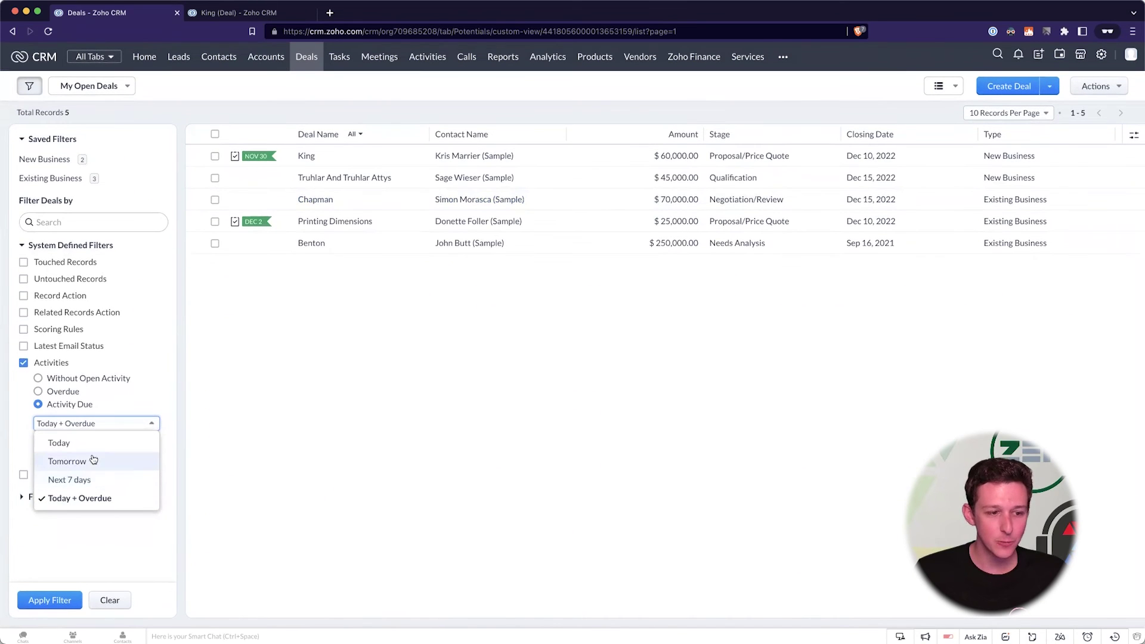
{"action": "left_click", "coordinate": [92, 480]}
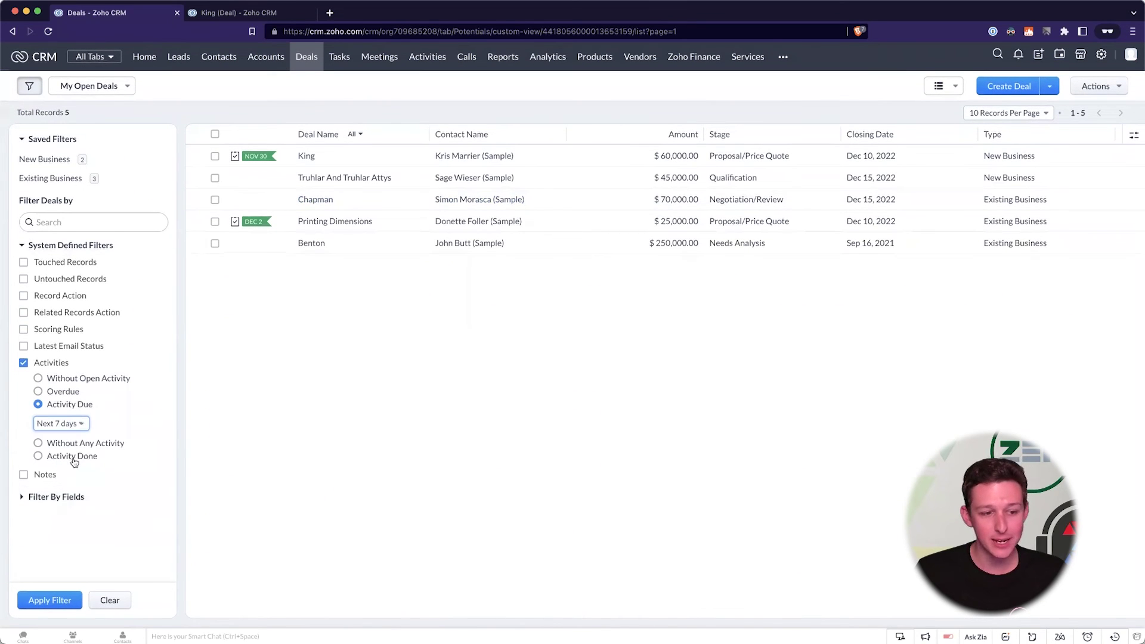
{"action": "left_click", "coordinate": [72, 379]}
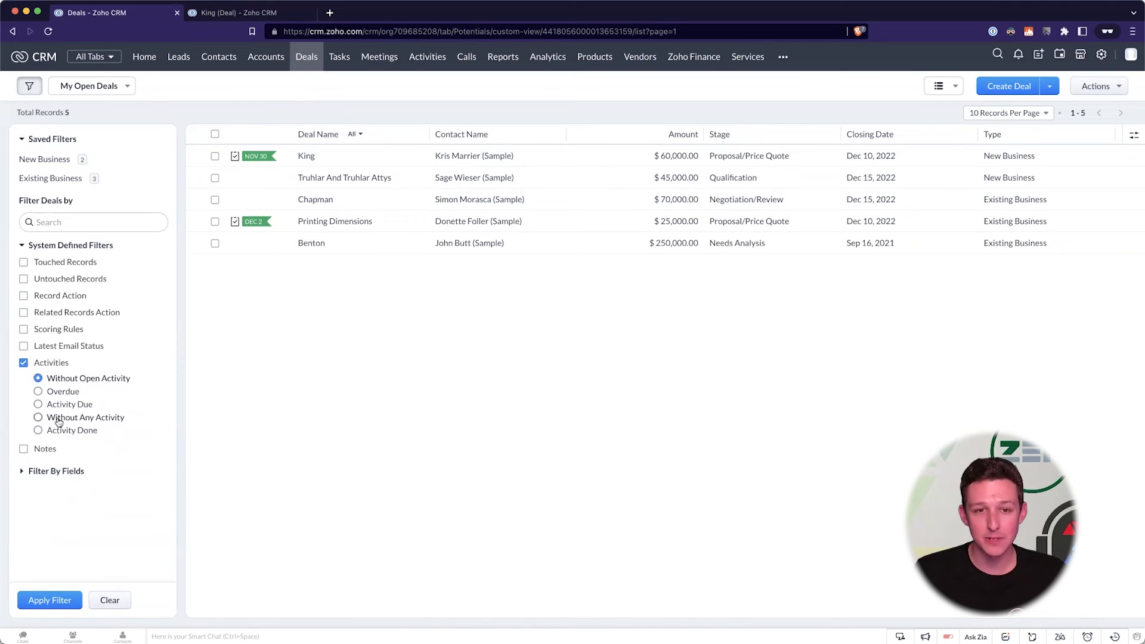
Try applying Without Open Activity and Activity Due (Next 7 days), then untick Activities and reapply
{"action": "left_click", "coordinate": [53, 599]}
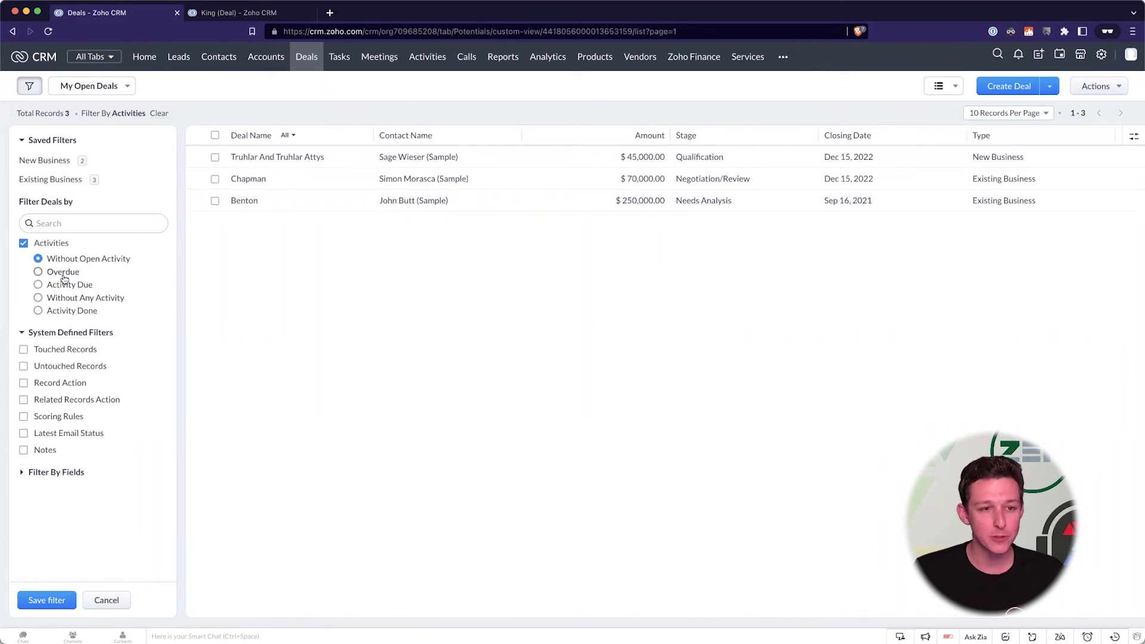
{"action": "left_click", "coordinate": [106, 600]}
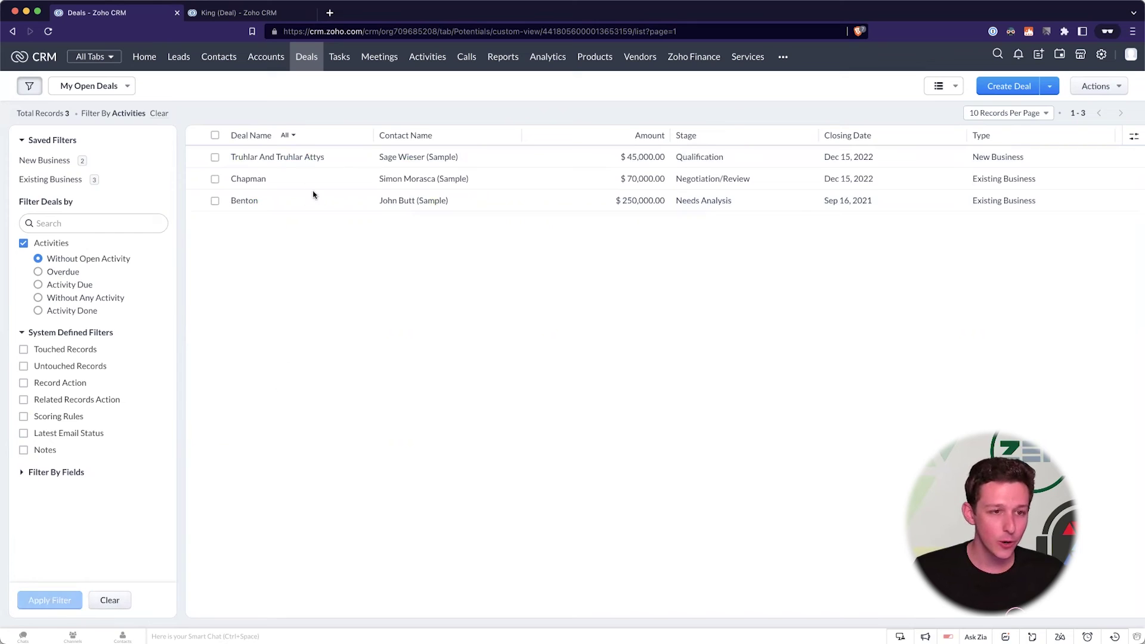
{"action": "left_click", "coordinate": [43, 285]}
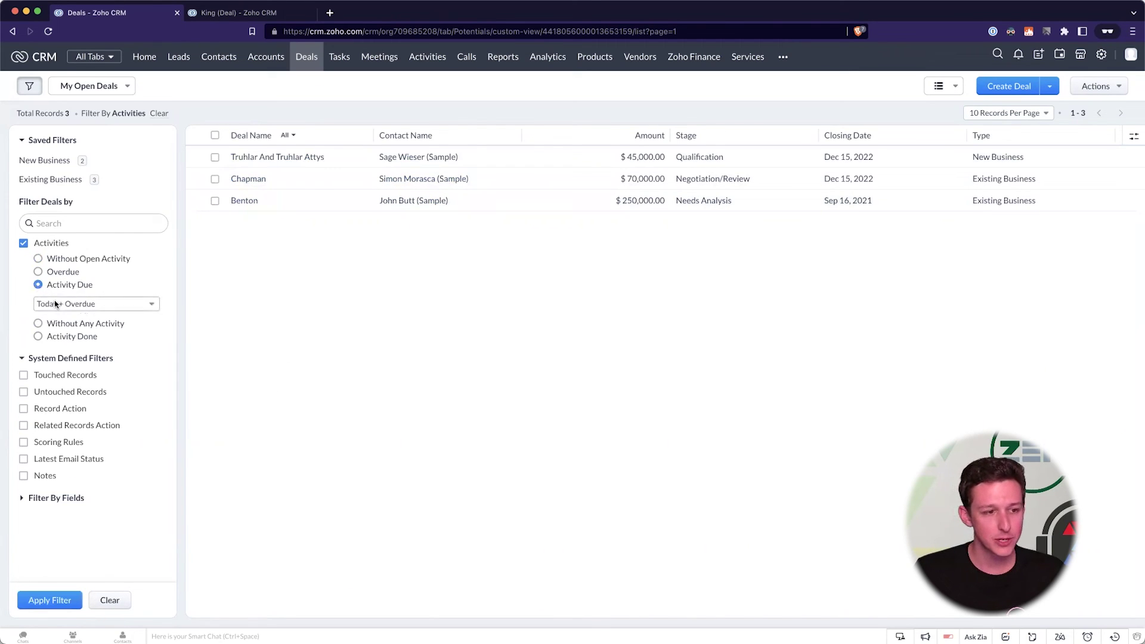
{"action": "left_click", "coordinate": [55, 305]}
{"action": "left_click", "coordinate": [68, 361]}
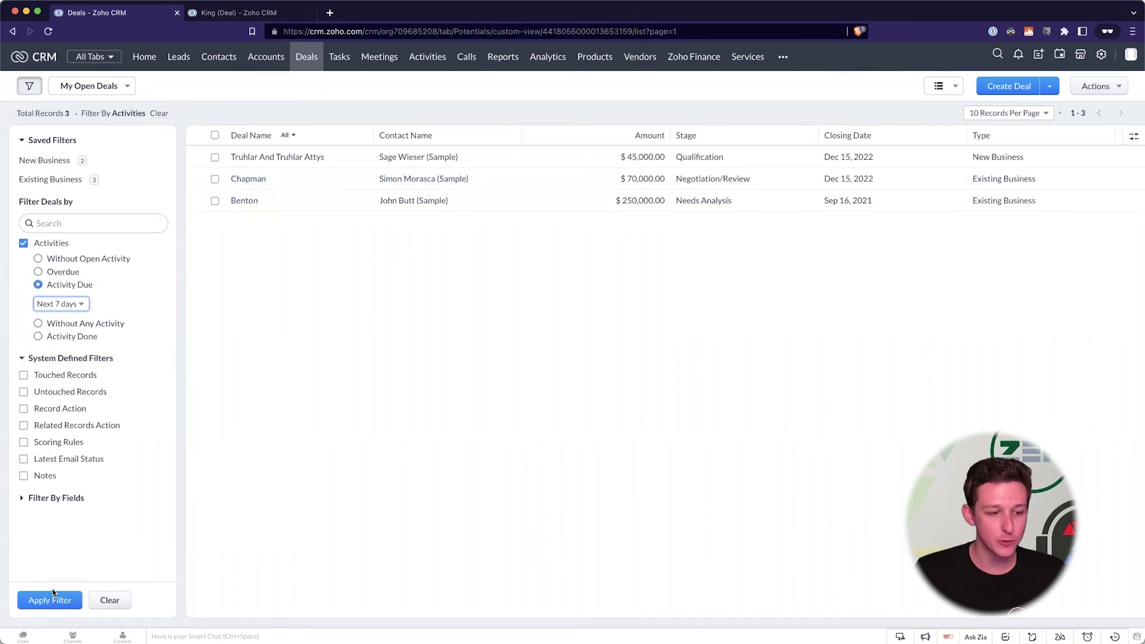
{"action": "left_click", "coordinate": [52, 598]}
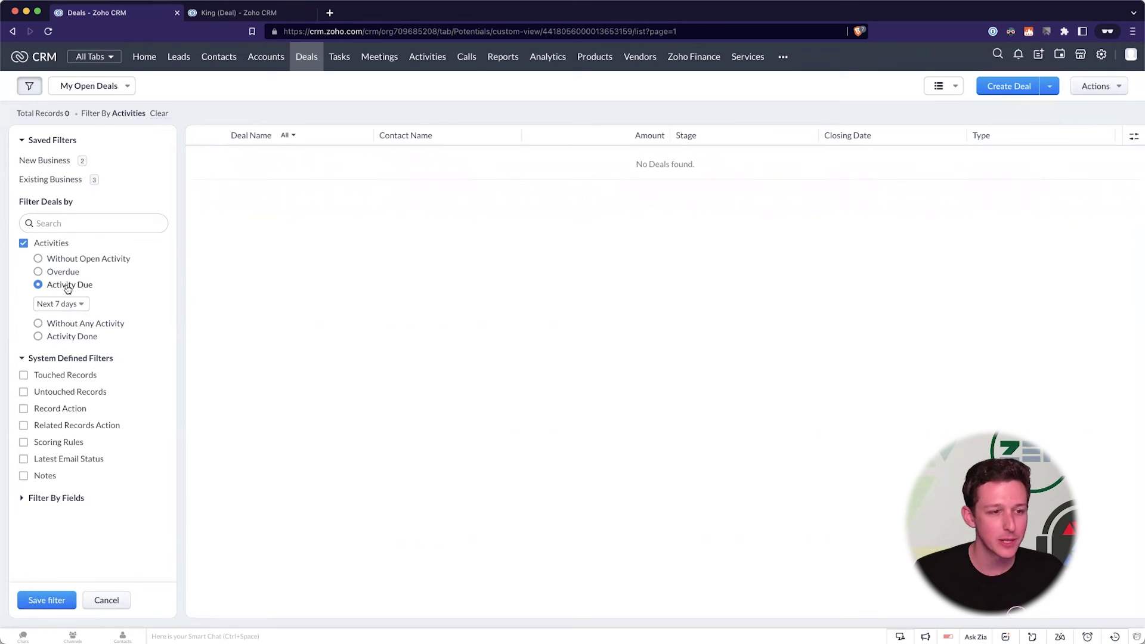
{"action": "left_click", "coordinate": [24, 243]}
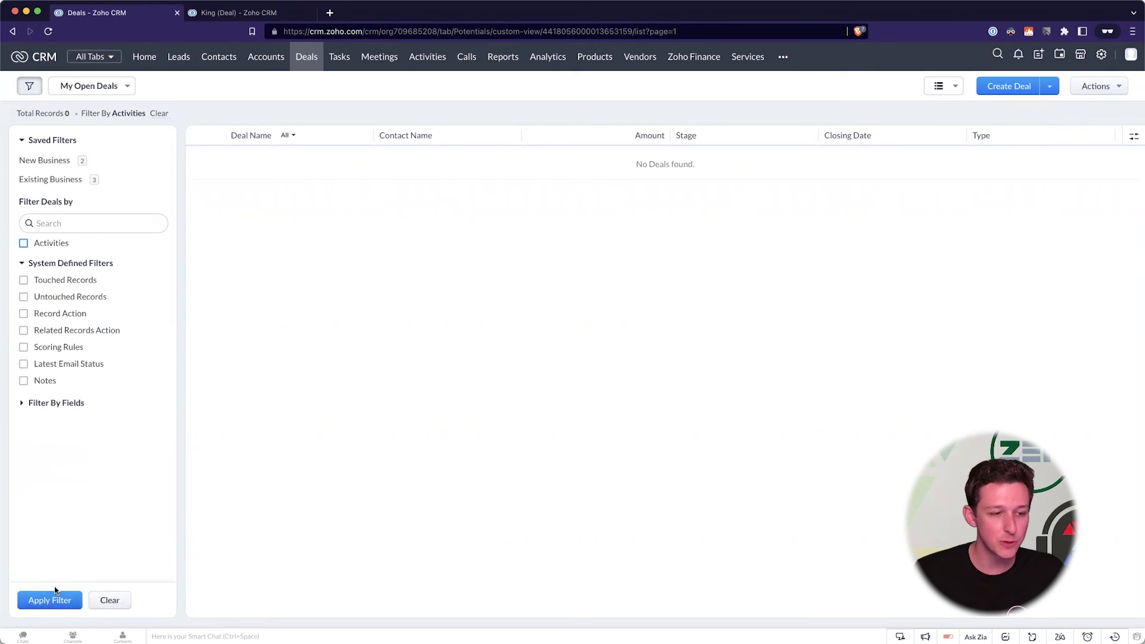
{"action": "left_click", "coordinate": [55, 593]}
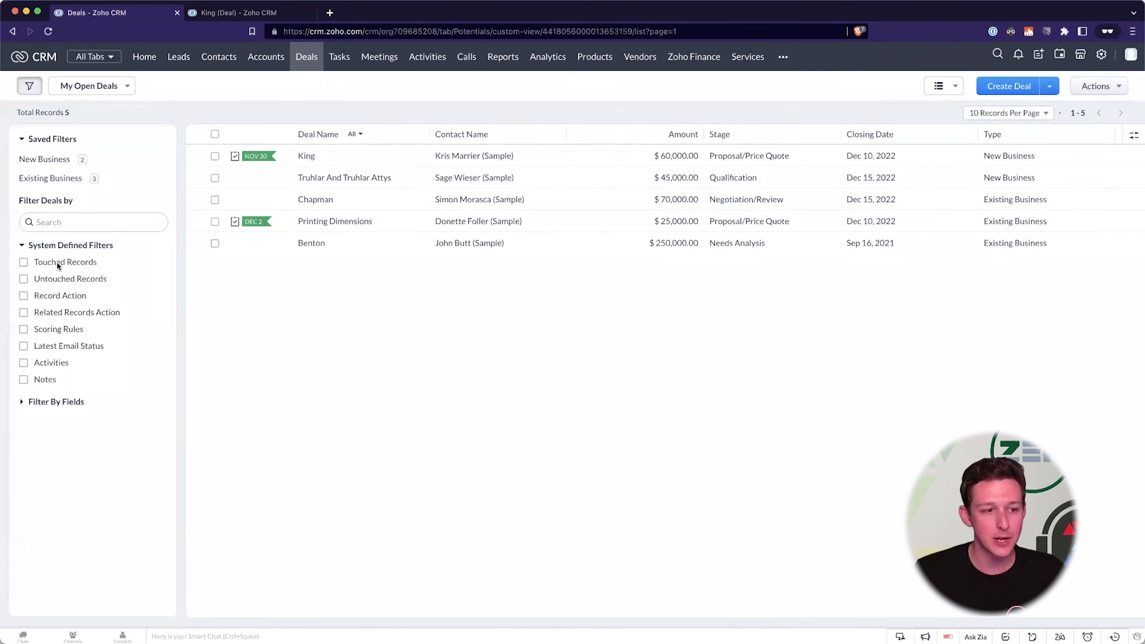
Filter deals by Latest Email Status 'not sent' in the last 2 days and apply it
{"action": "left_click", "coordinate": [61, 346]}
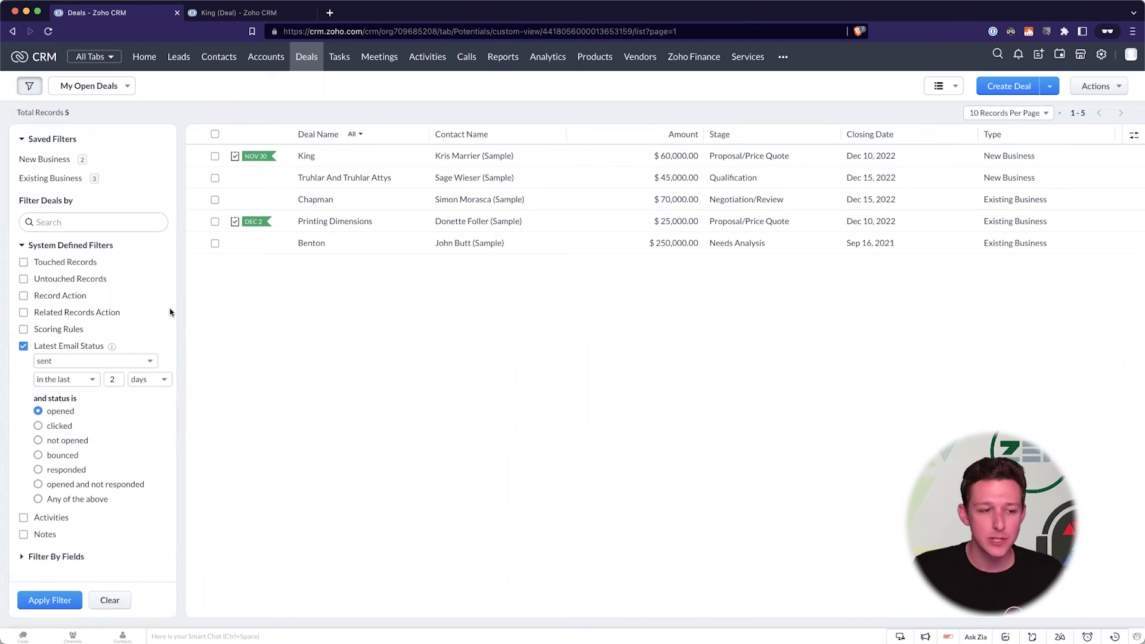
{"action": "mouse_move", "coordinate": [111, 348]}
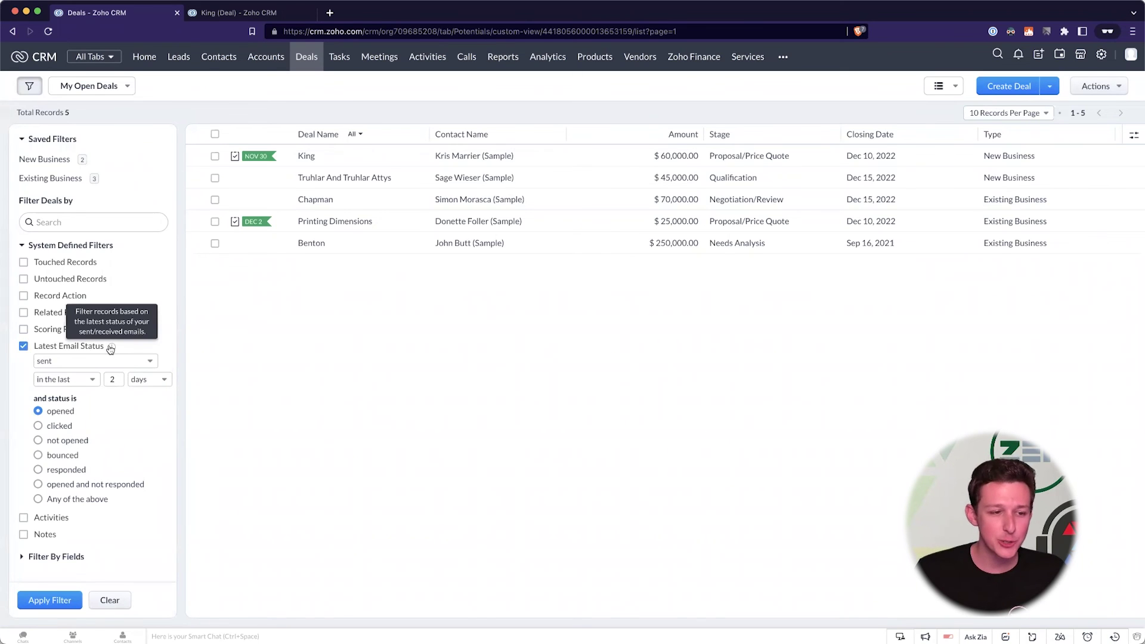
{"action": "left_click", "coordinate": [71, 361]}
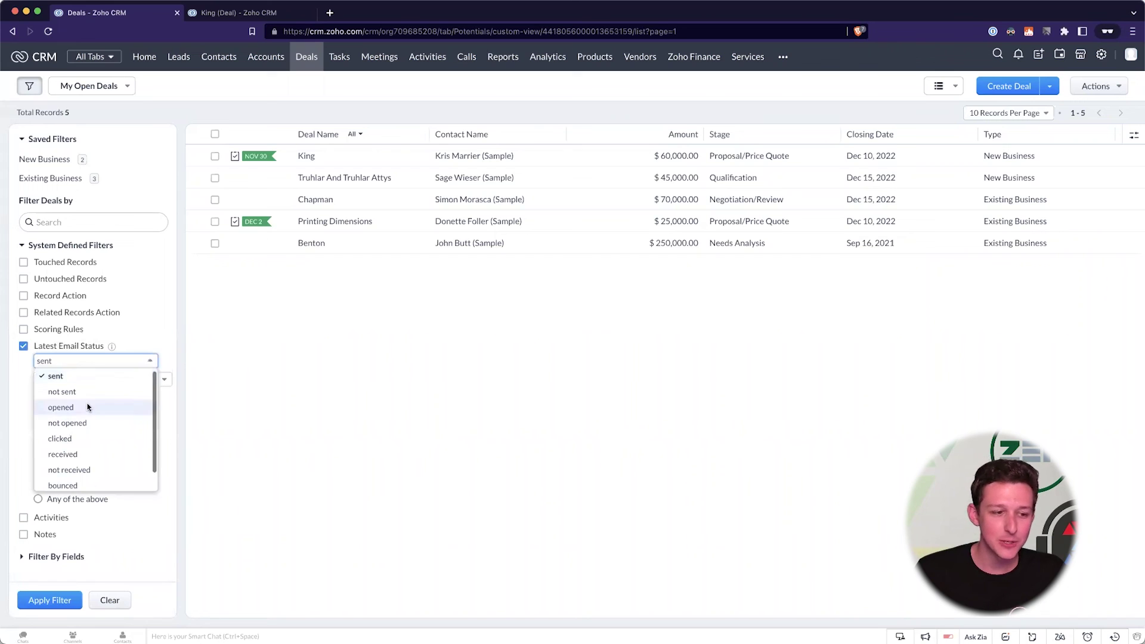
{"action": "left_click", "coordinate": [398, 100]}
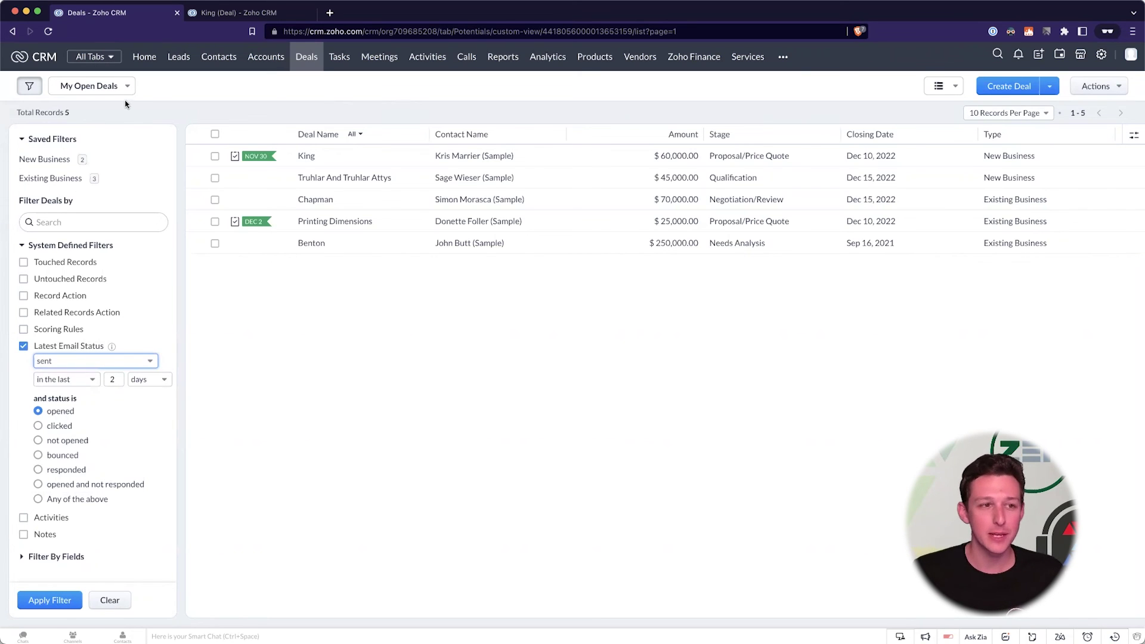
{"action": "left_click", "coordinate": [73, 363]}
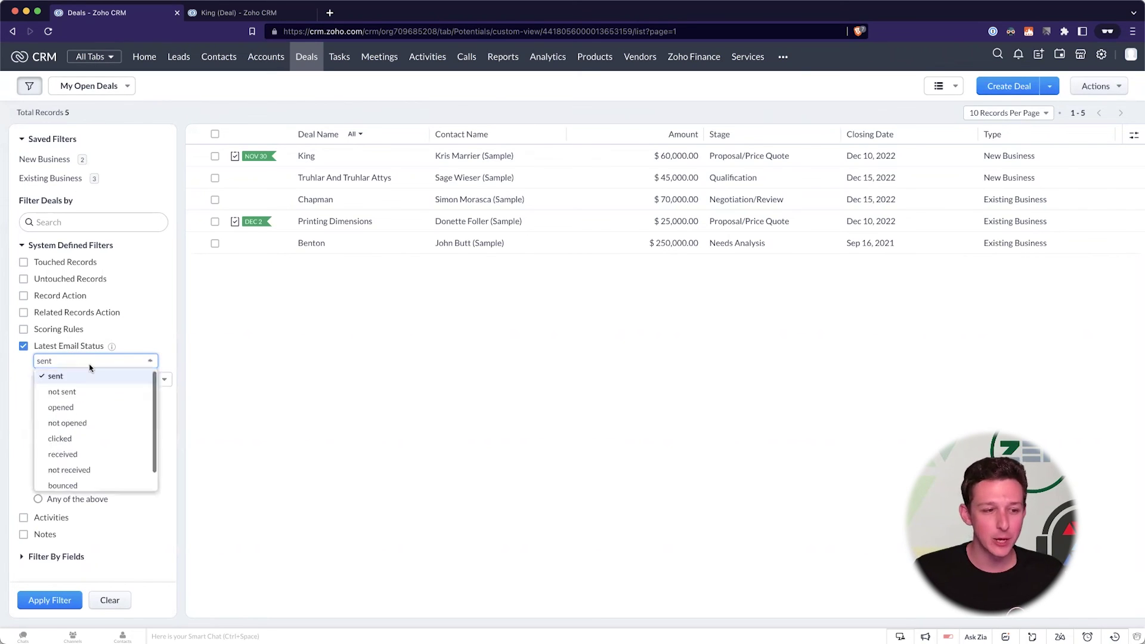
{"action": "left_click", "coordinate": [83, 392]}
{"action": "left_click", "coordinate": [94, 382]}
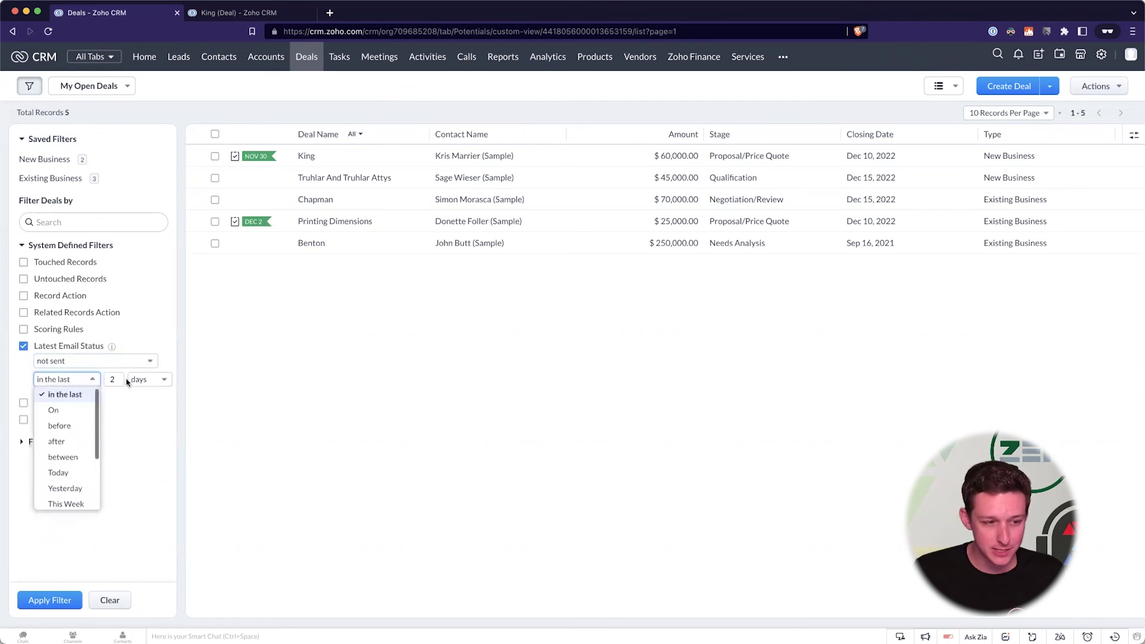
{"action": "left_click", "coordinate": [115, 380]}
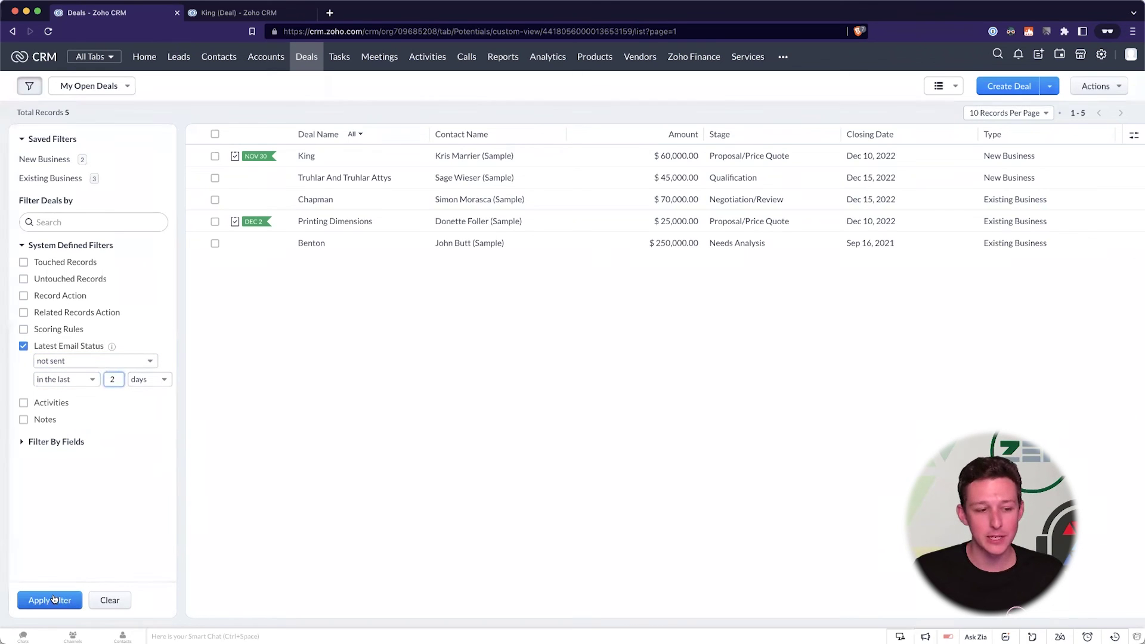
{"action": "key", "text": "Return"}
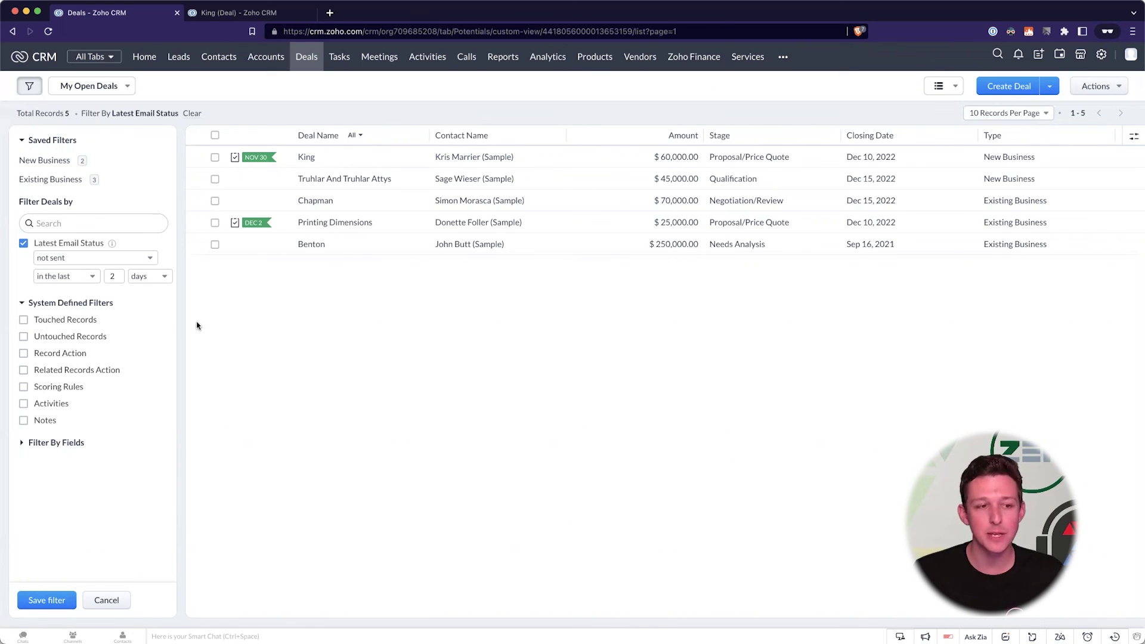
Replace the email status filter with Activities: Without Open Activity and apply it
{"action": "left_click", "coordinate": [78, 243]}
{"action": "left_click", "coordinate": [52, 367]}
{"action": "left_click", "coordinate": [60, 379]}
{"action": "left_click", "coordinate": [52, 601]}
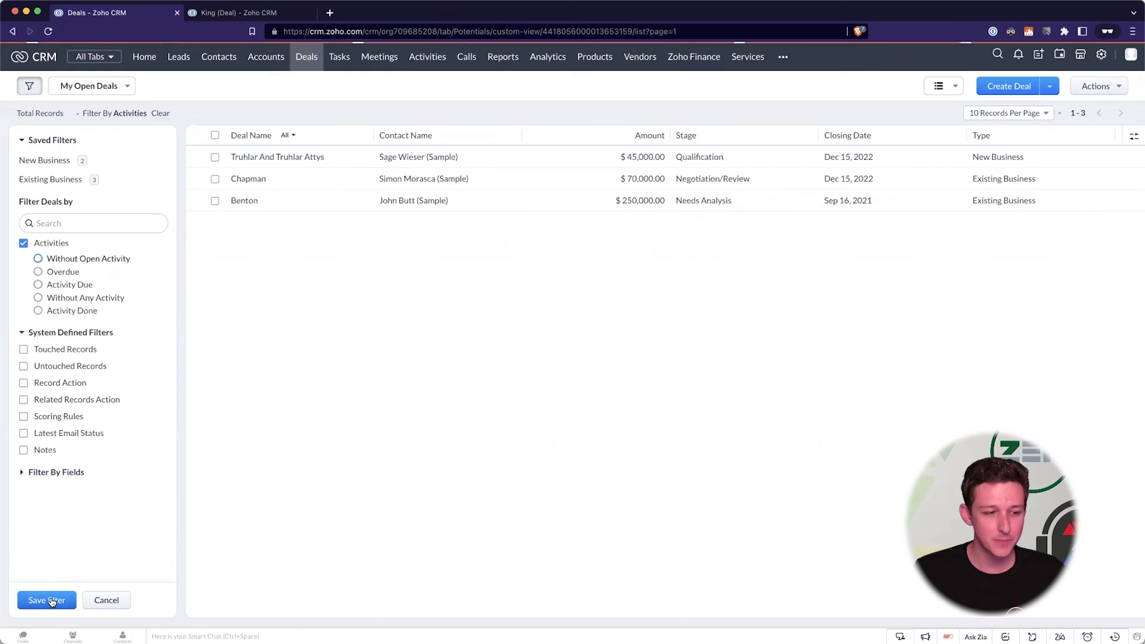
Save the current filter as 'Needs Task'
{"action": "left_click", "coordinate": [48, 601]}
{"action": "type", "text": "Needs"}
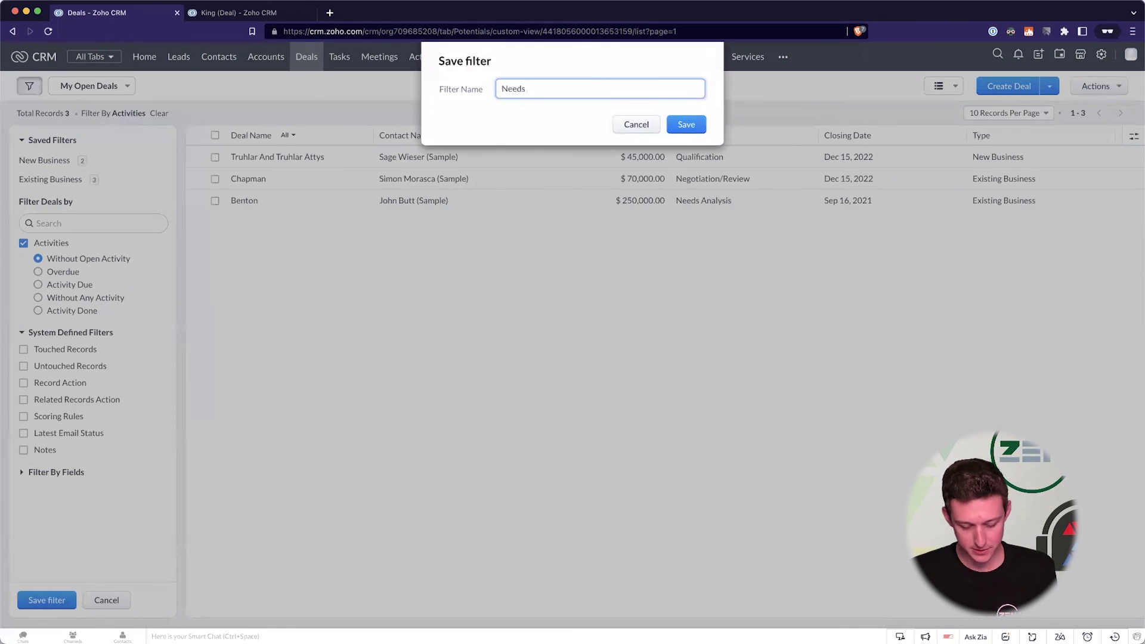
{"action": "type", "text": " Task"}
{"action": "left_click", "coordinate": [695, 130]}
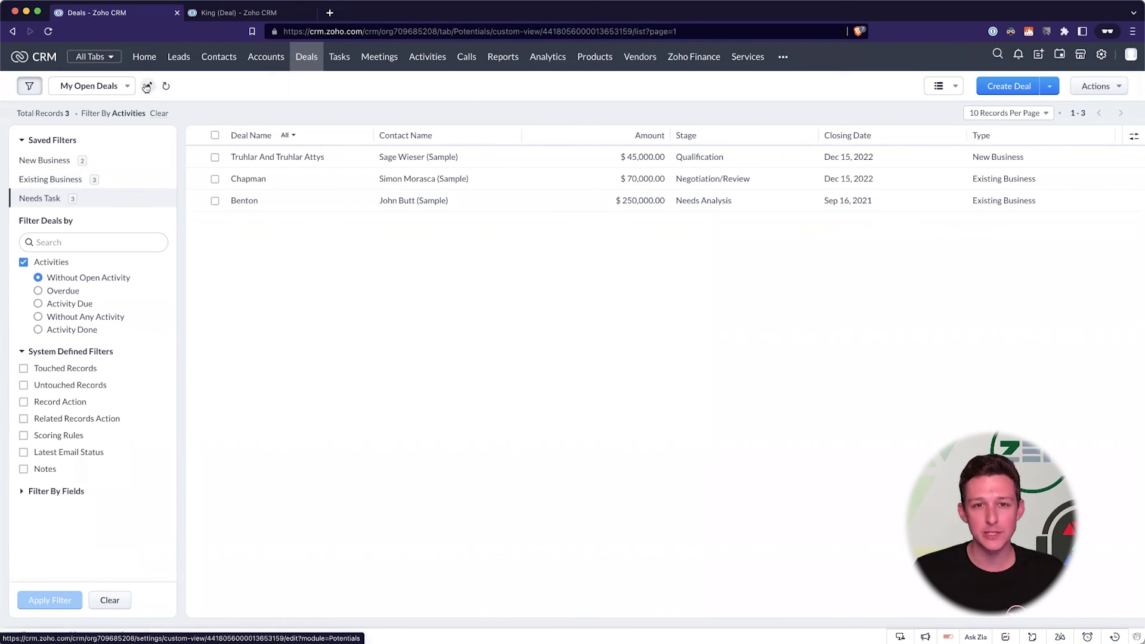
{"action": "left_click", "coordinate": [146, 88]}
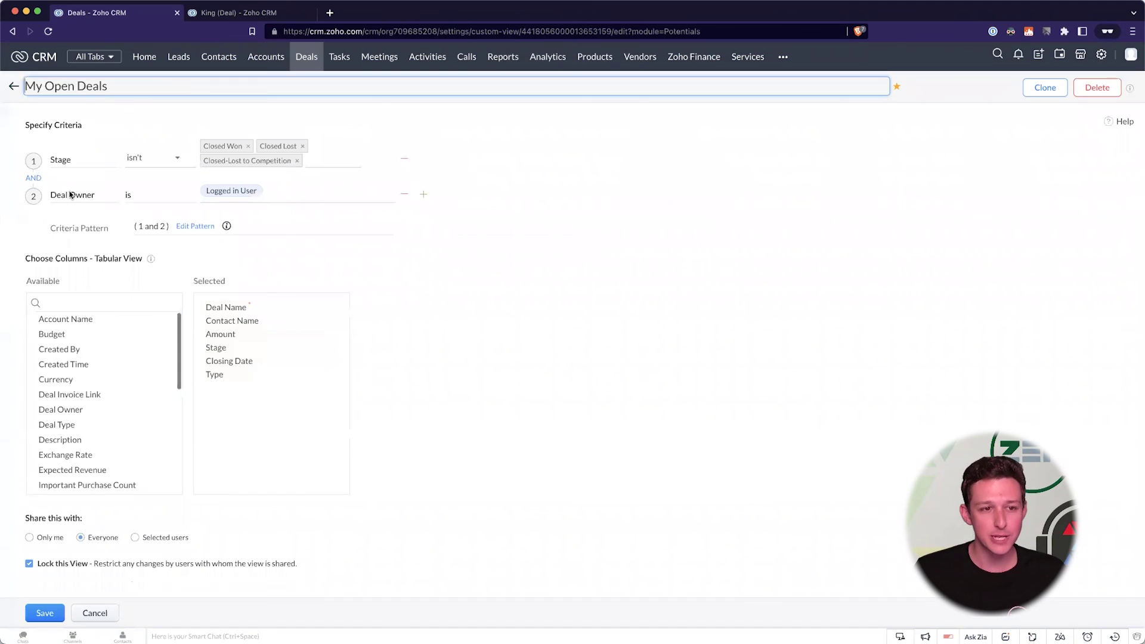
{"action": "left_click", "coordinate": [111, 612]}
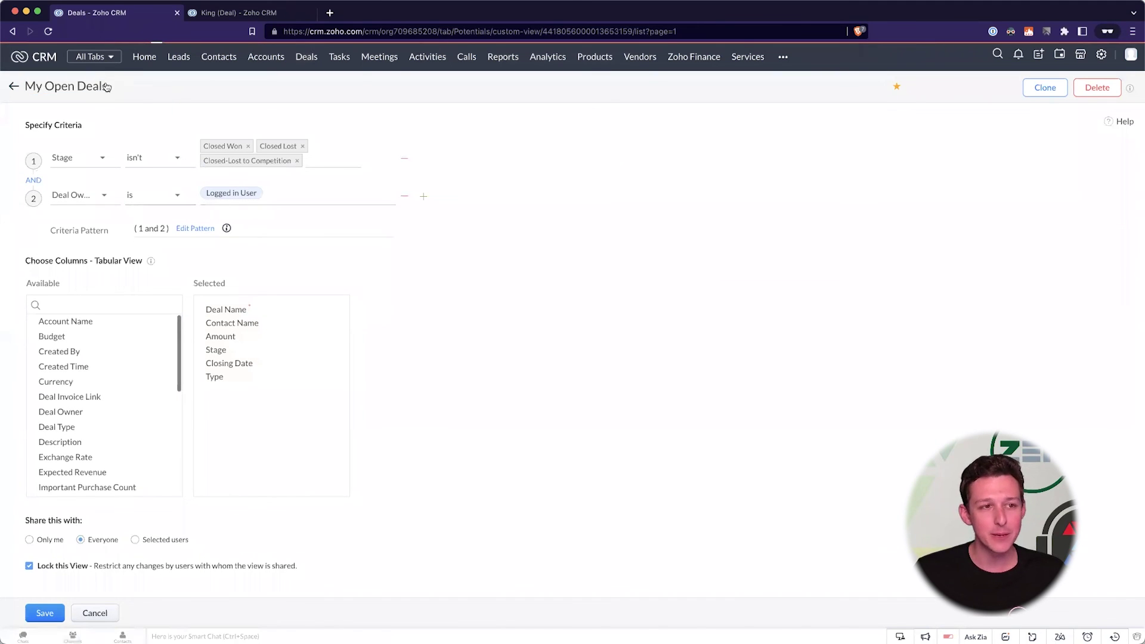